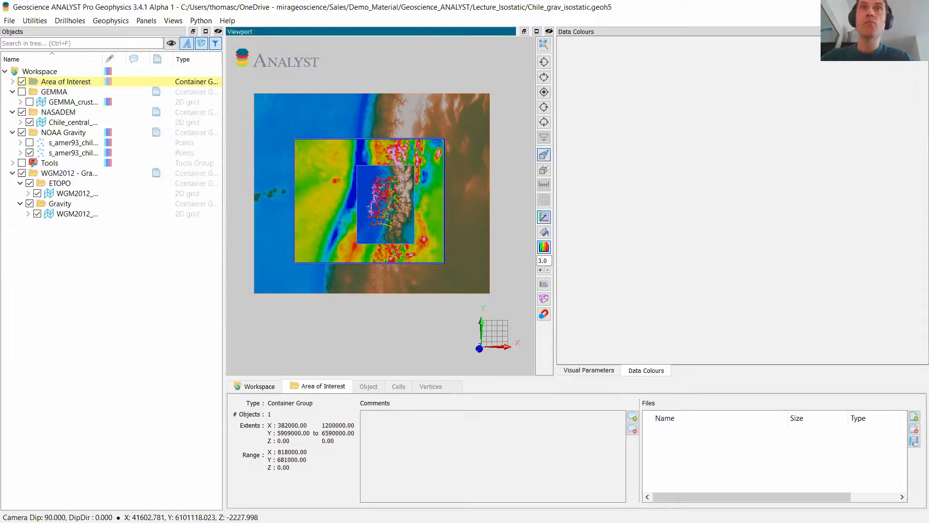
# Show only the GEMMA_crust_bottom grid in the viewport and widen the object tree's name column.
pyautogui.rightClick(42, 73)
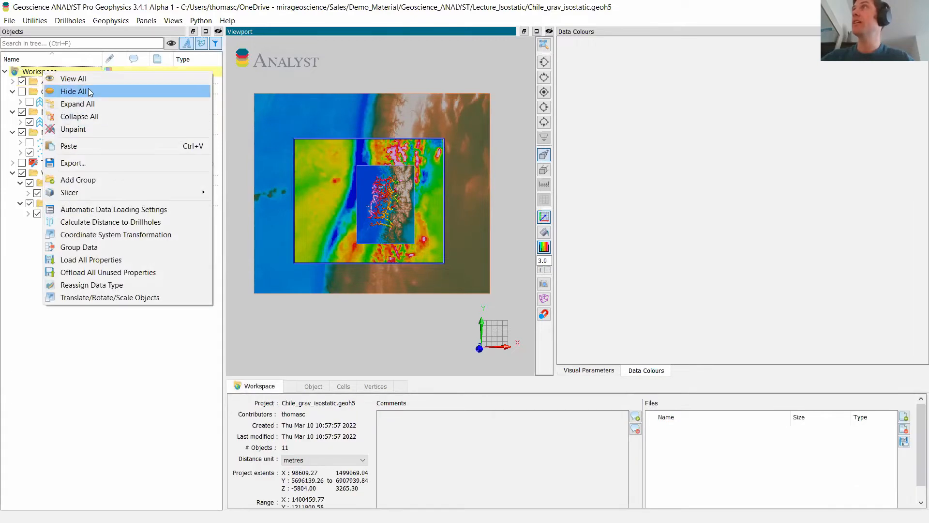
pyautogui.click(63, 79)
pyautogui.rightClick(62, 73)
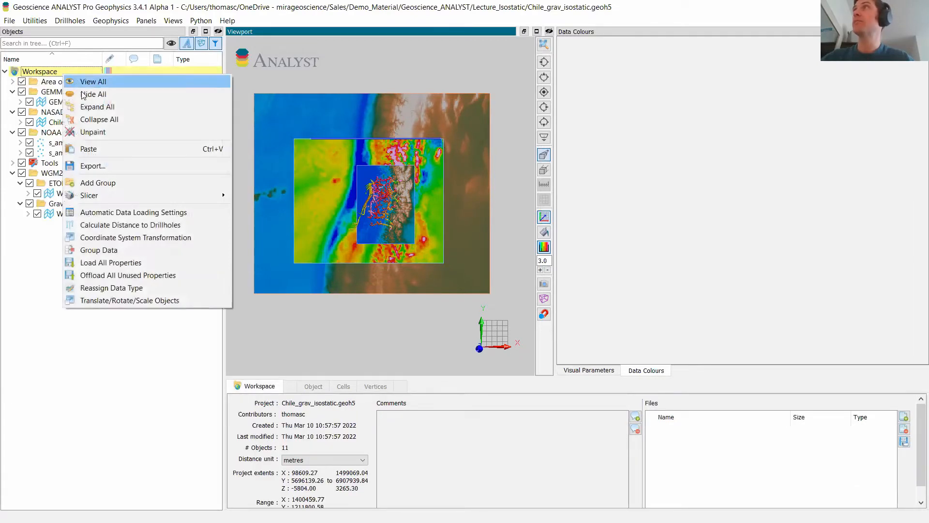
pyautogui.click(81, 93)
pyautogui.click(30, 102)
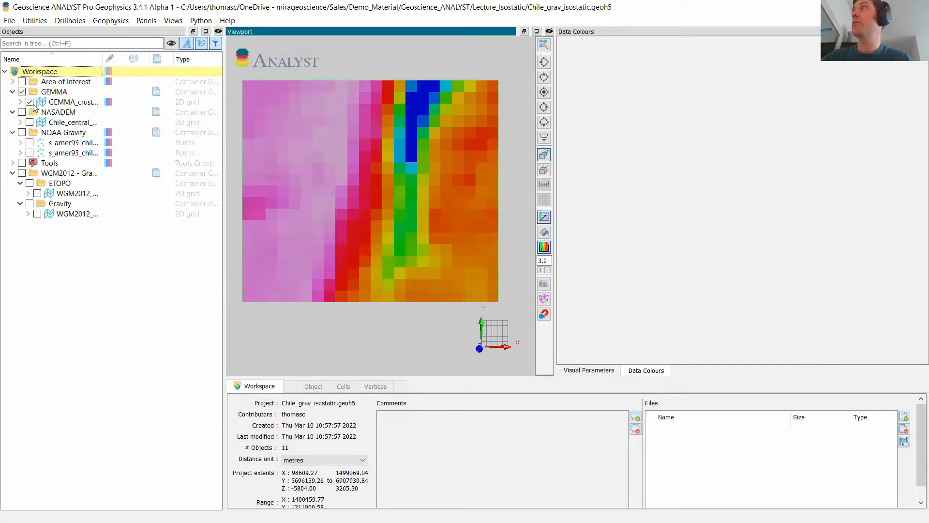
pyautogui.moveTo(102, 59); pyautogui.dragTo(139, 59)
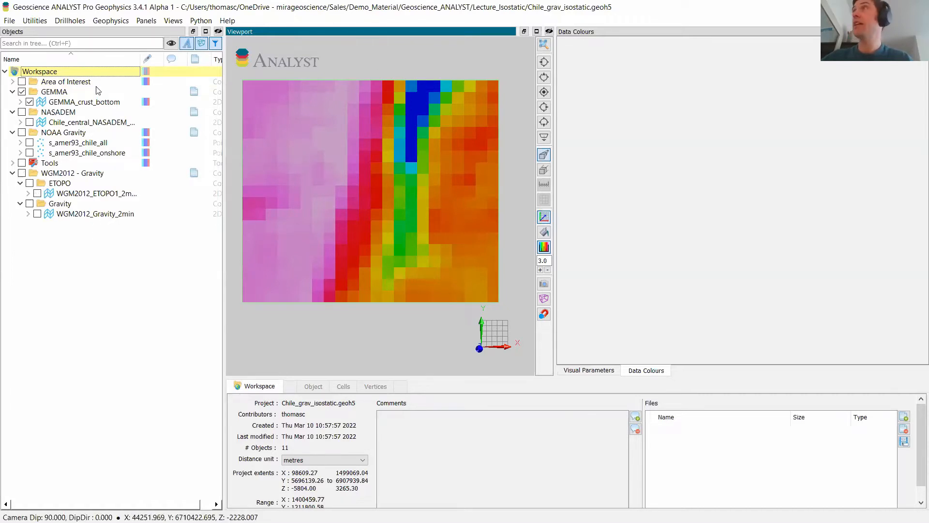
# Review the reference files attached to the GEMMA, NASADEM and WGM2012 - Gravity groups, and open the linked WGM2012 global model web page.
pyautogui.click(62, 93)
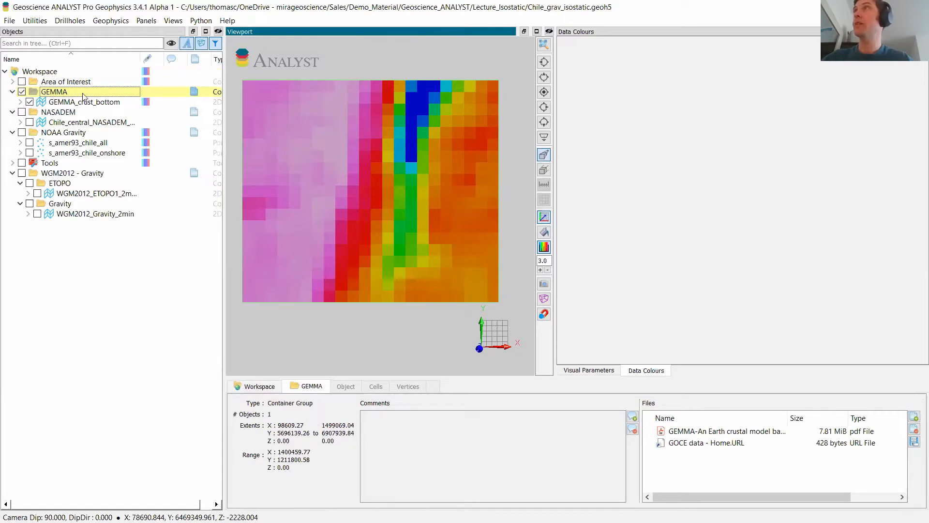
pyautogui.click(66, 112)
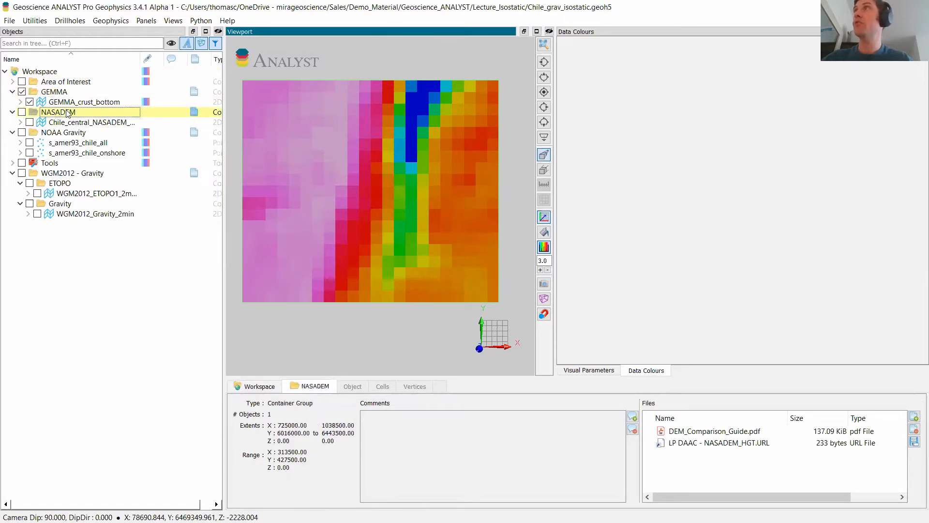
pyautogui.click(59, 93)
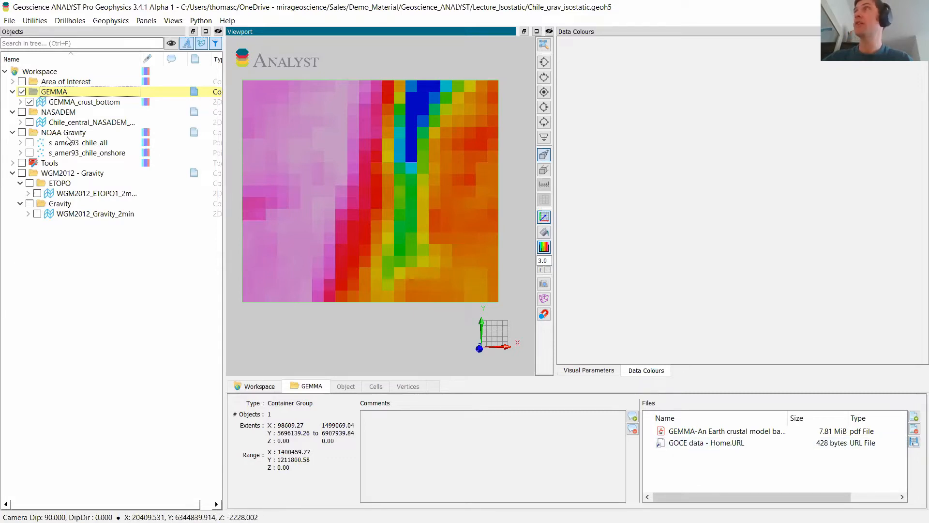
pyautogui.click(66, 173)
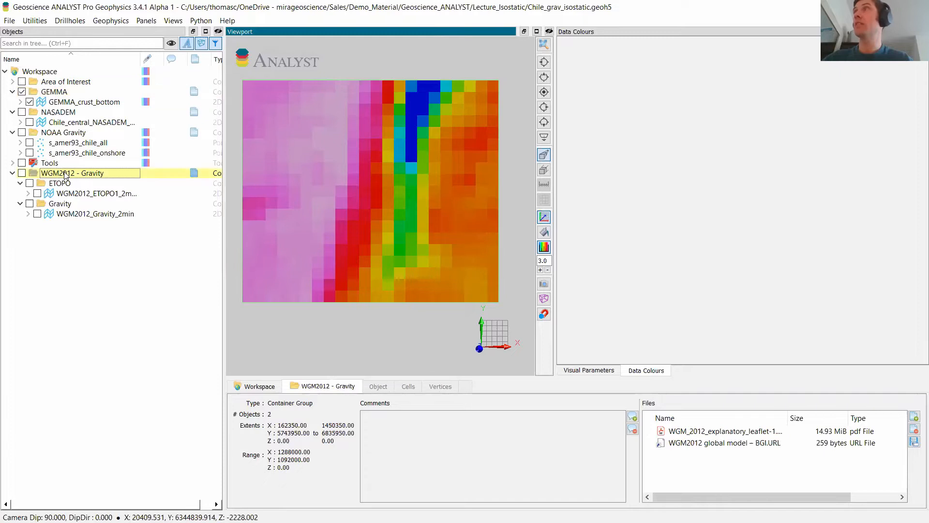
pyautogui.doubleClick(731, 442)
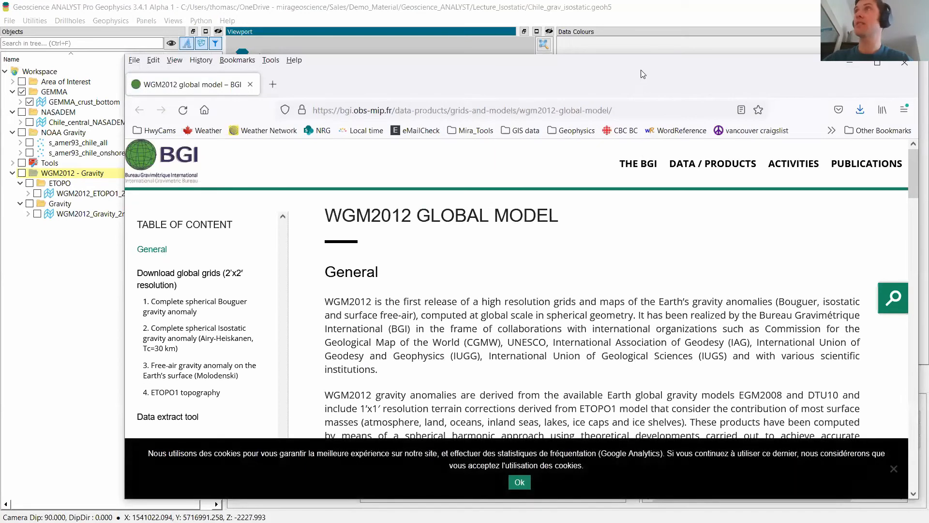
pyautogui.moveTo(643, 74); pyautogui.dragTo(194, 1)
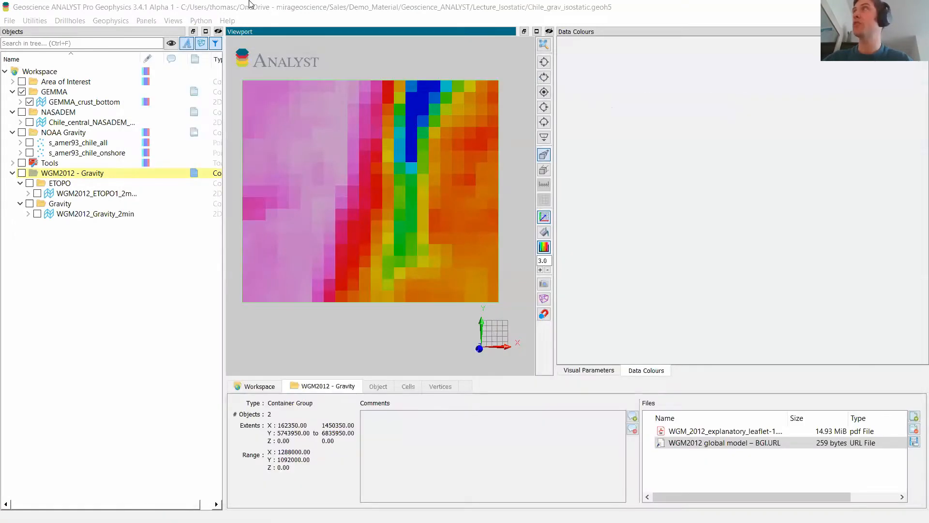
pyautogui.click(252, 5)
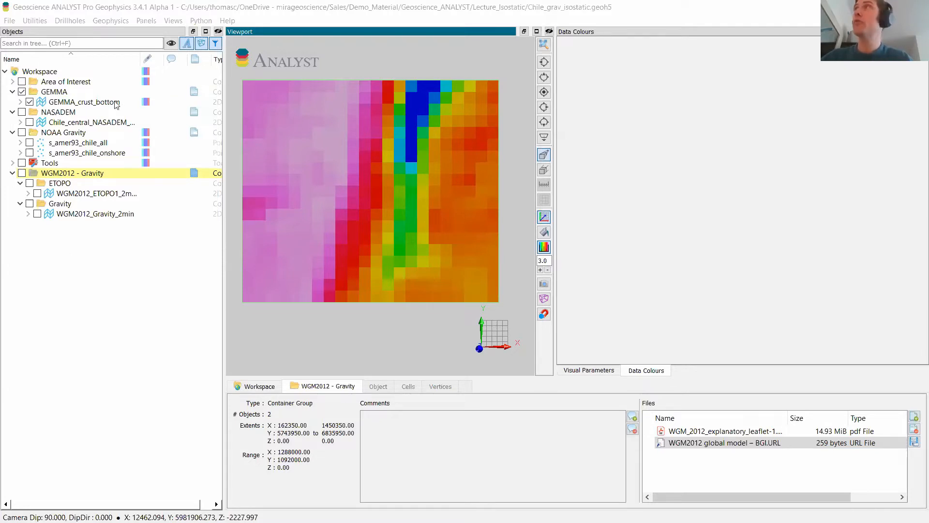
# Examine the crust_bottom_km property of the GEMMA_crust_bottom grid in a tilted 3D view with its data colours.
pyautogui.click(20, 102)
pyautogui.moveTo(391, 238); pyautogui.dragTo(368, 189)
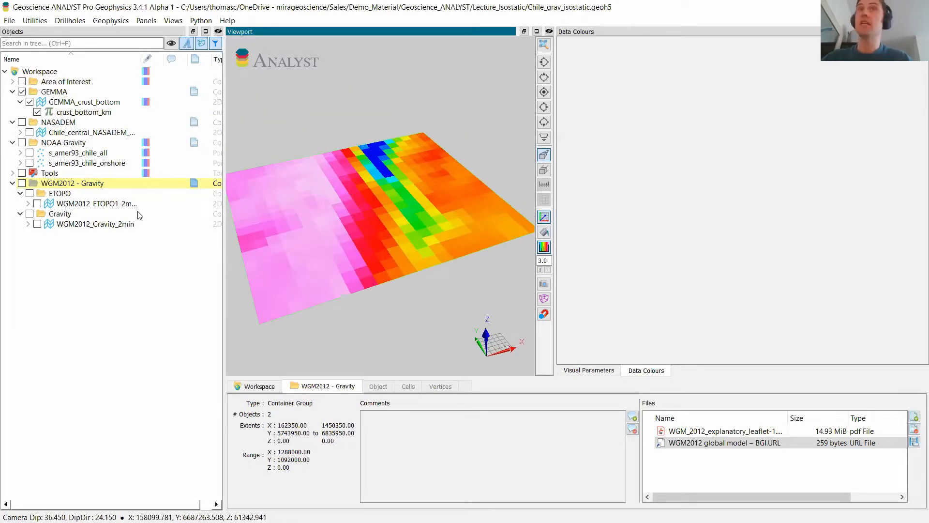
pyautogui.click(86, 113)
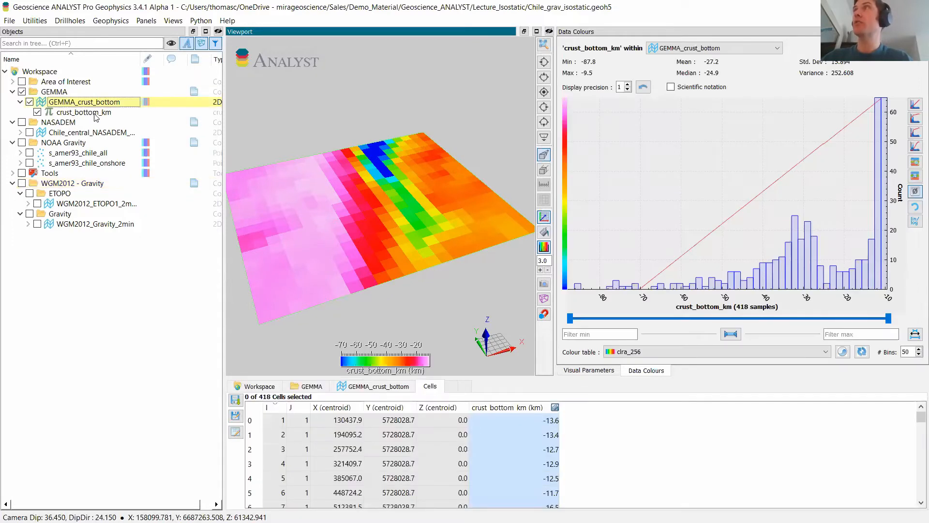
pyautogui.click(96, 114)
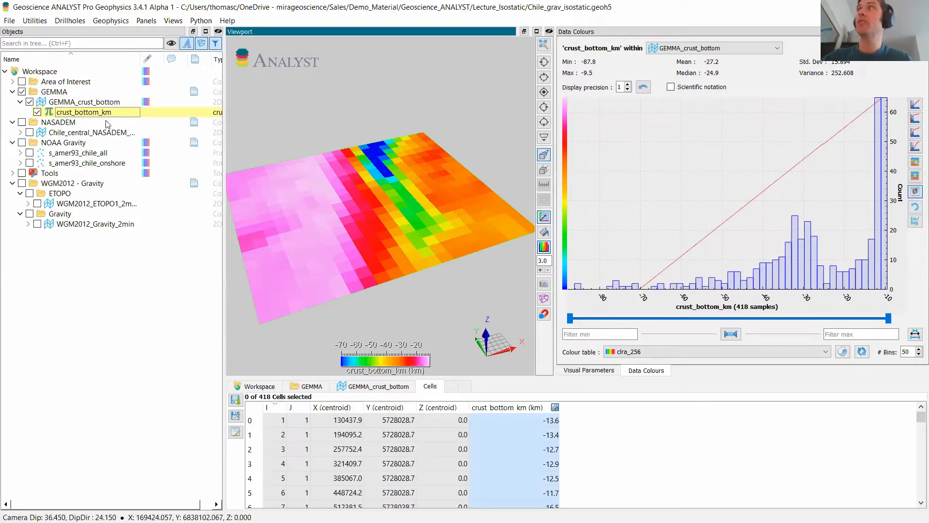
# Start a property script on the GEMMA_crust_bottom grid with the expression crust_bottom_km*1000.
pyautogui.rightClick(100, 116)
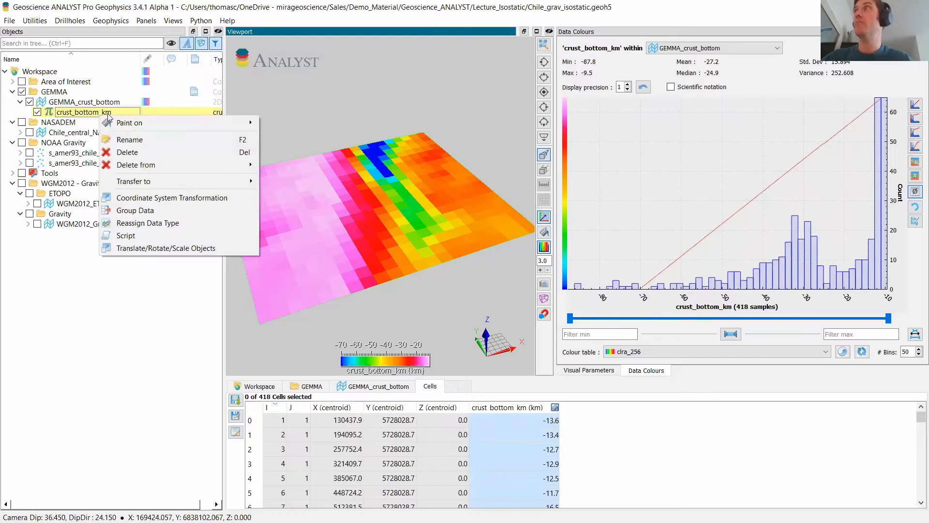
pyautogui.click(162, 235)
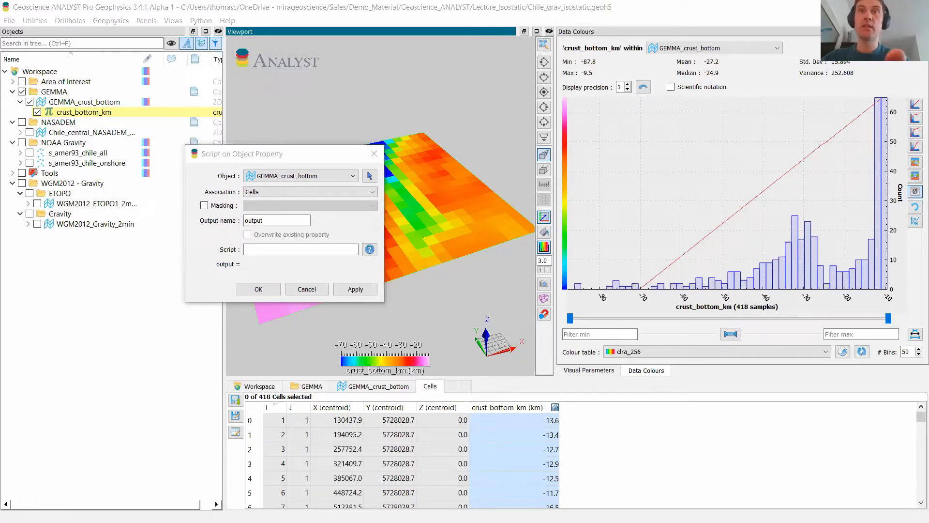
pyautogui.click(284, 250)
pyautogui.write('crust_bottom_km*1000')
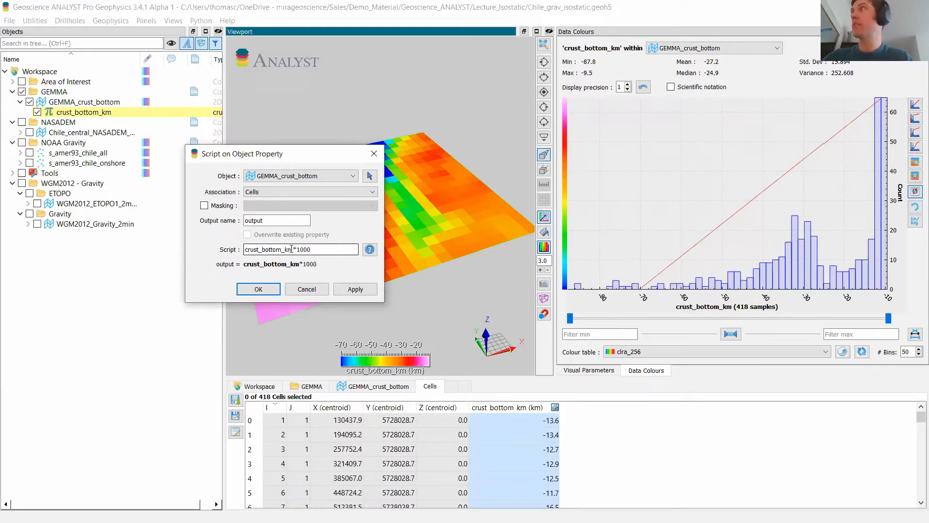
# Name the script output crust_bottom_m and apply the script to create the new property.
pyautogui.moveTo(293, 249); pyautogui.dragTo(217, 248)
pyautogui.hotkey('ctrl', 'c')
pyautogui.moveTo(265, 220); pyautogui.dragTo(226, 216)
pyautogui.press('BackSpace')
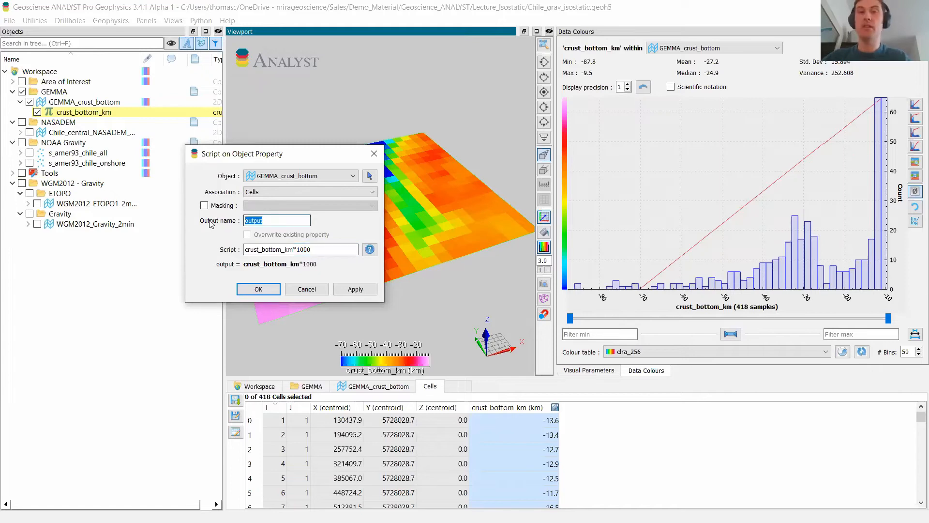
pyautogui.hotkey('ctrl', 'v')
pyautogui.press('BackSpace')
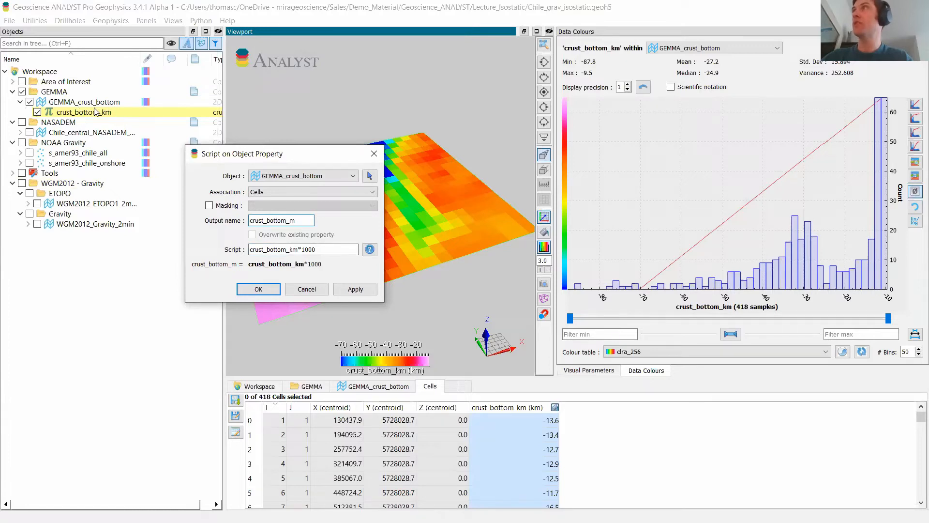
pyautogui.click(356, 290)
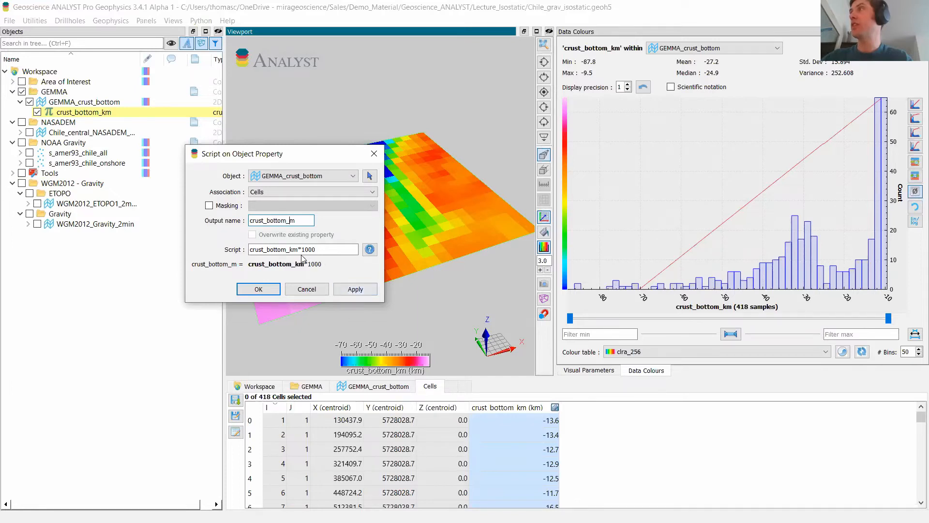
pyautogui.click(359, 292)
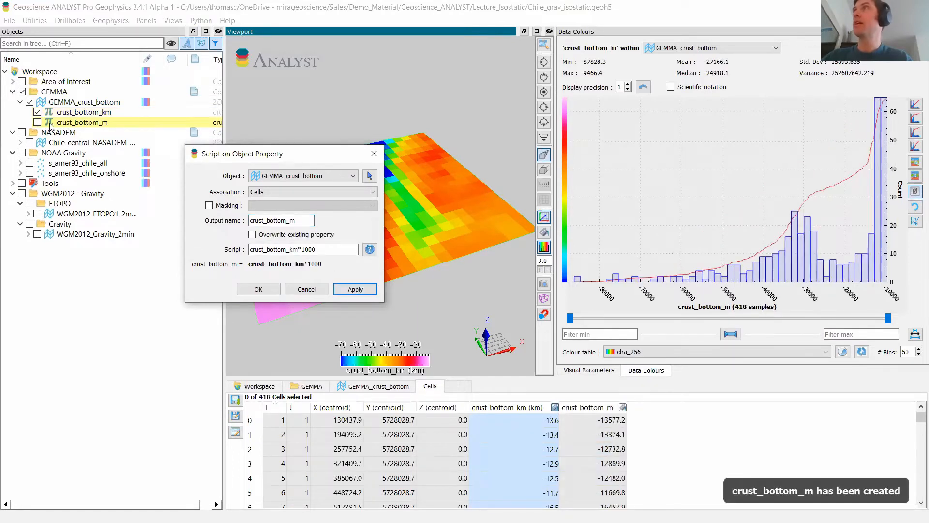
# Display the crust_bottom_m property on the GEMMA_crust_bottom grid and close the script dialog.
pyautogui.click(38, 122)
pyautogui.moveTo(226, 159); pyautogui.dragTo(148, 273)
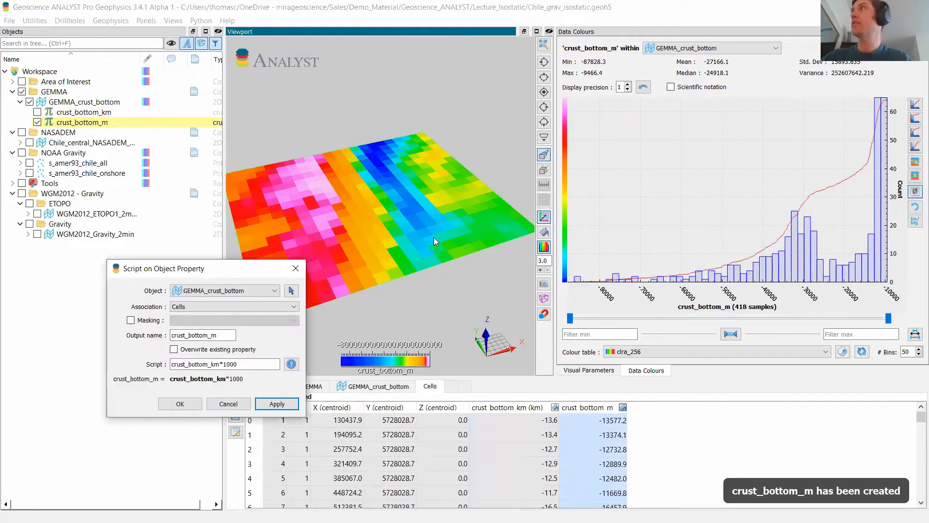
pyautogui.moveTo(439, 251); pyautogui.dragTo(349, 247)
pyautogui.click(295, 268)
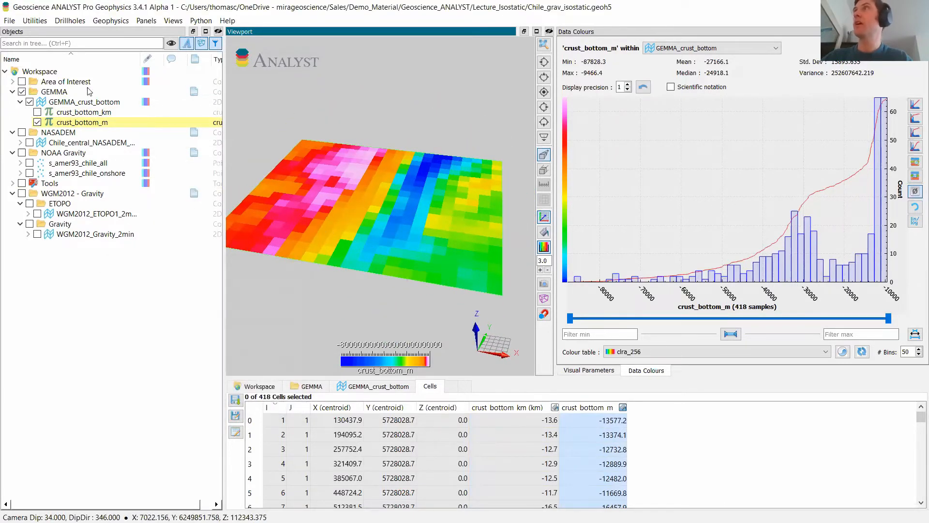
# Generate a surface named GEMMA_crust_bottom_surface from the GEMMA_crust_bottom grid using the crust_bottom_m property.
pyautogui.click(68, 104)
pyautogui.rightClick(68, 106)
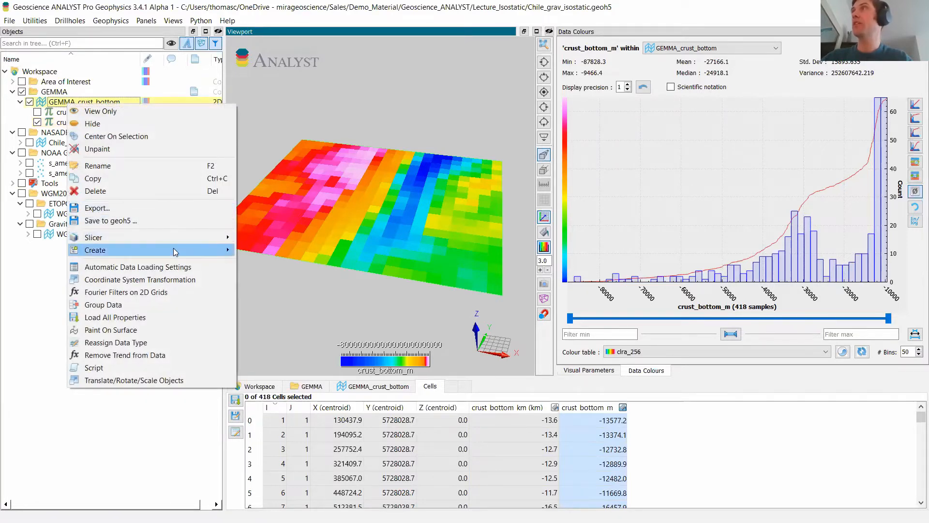
pyautogui.moveTo(174, 249)
pyautogui.click(268, 276)
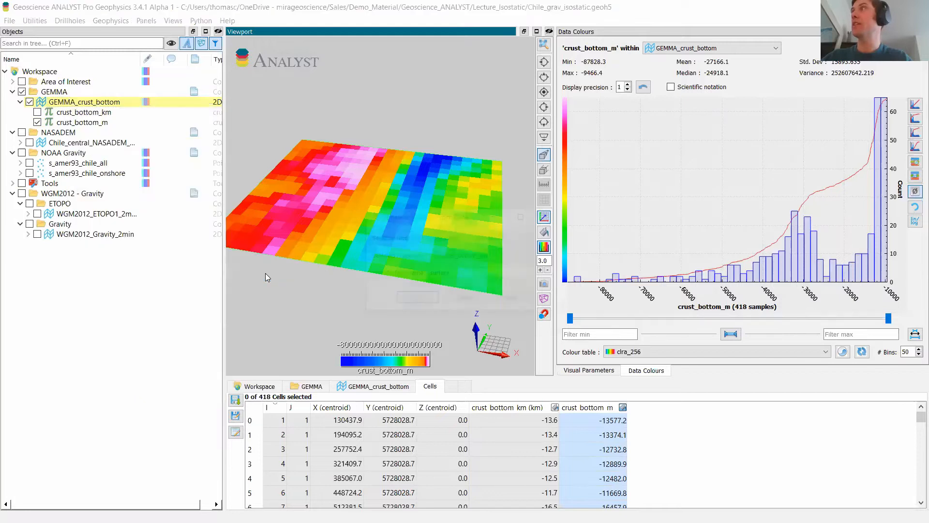
pyautogui.moveTo(401, 219); pyautogui.dragTo(257, 193)
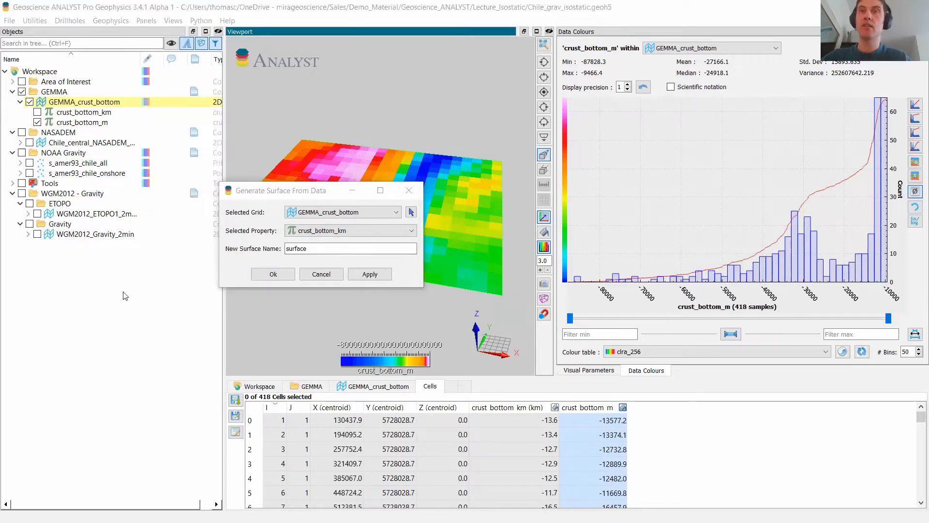
pyautogui.doubleClick(285, 249)
pyautogui.write('GEMMA_crust_bottom_surface')
pyautogui.click(334, 231)
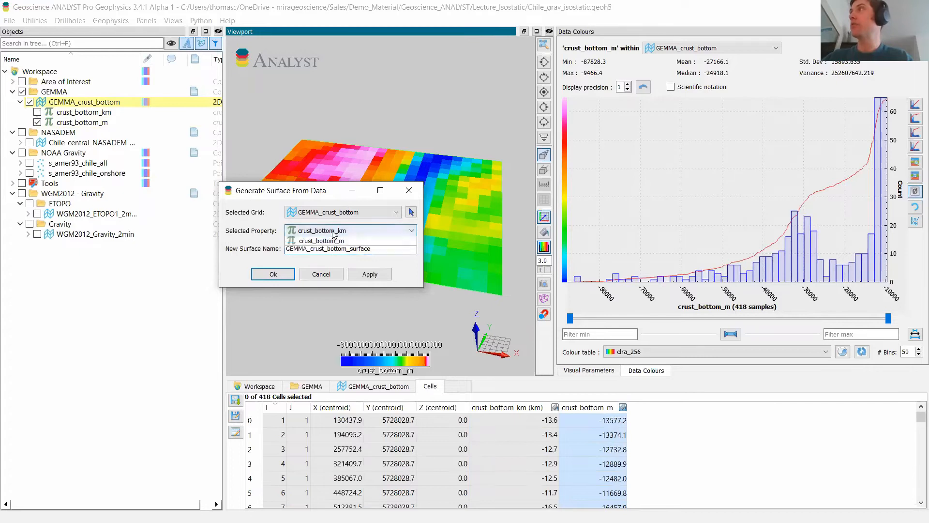
pyautogui.click(353, 248)
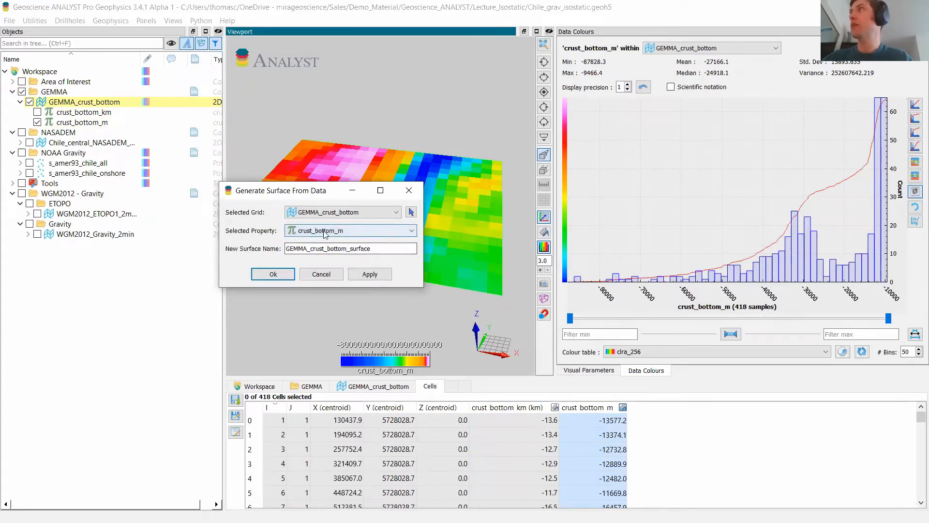
pyautogui.click(372, 275)
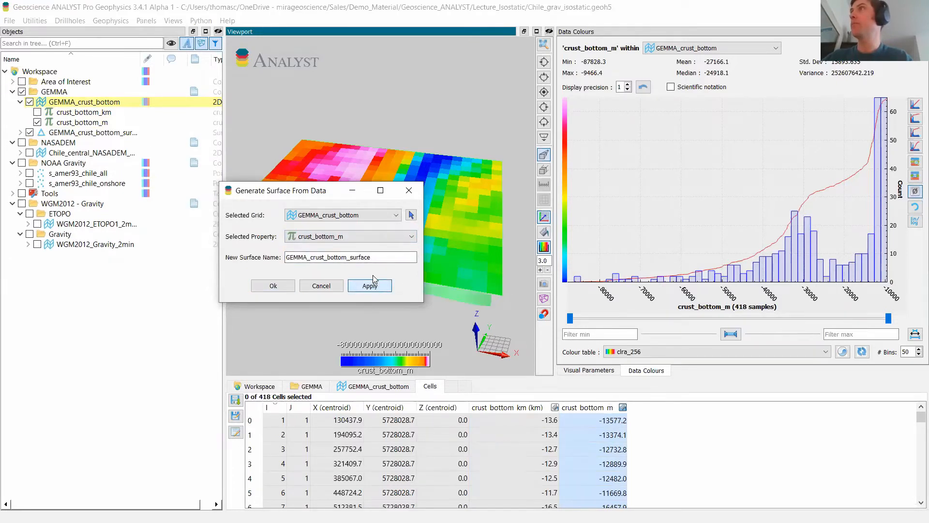
# Hide the GEMMA_crust_bottom grid to inspect the new crust bottom surface in 3D, and close the surface generation dialog.
pyautogui.click(30, 102)
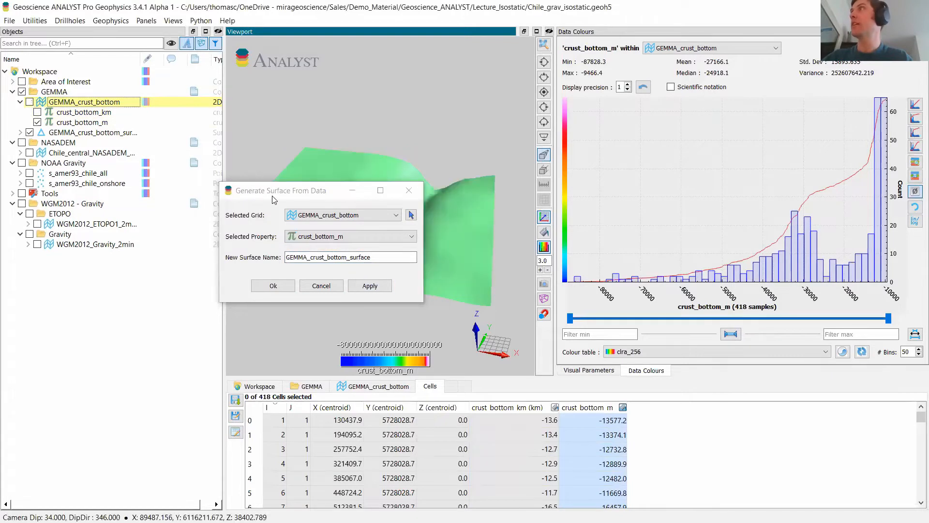
pyautogui.moveTo(272, 192); pyautogui.dragTo(108, 306)
pyautogui.moveTo(349, 262); pyautogui.dragTo(384, 198)
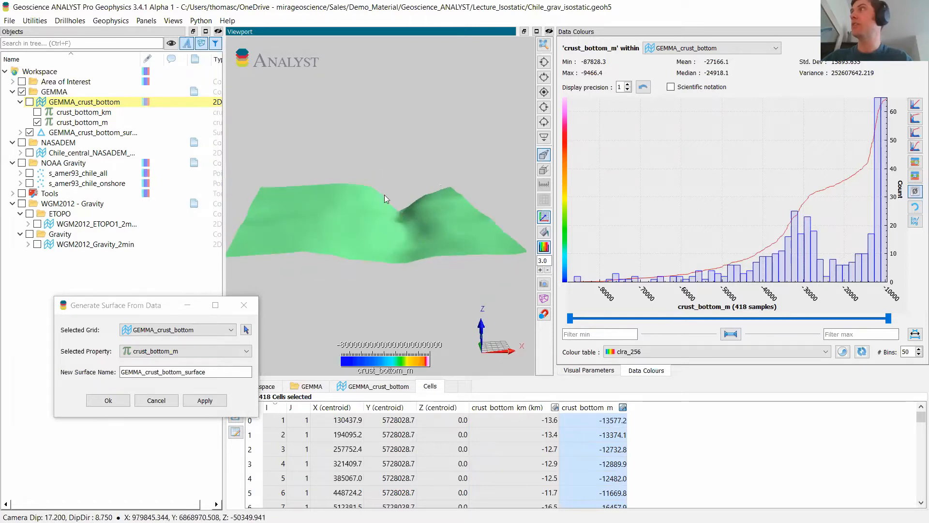
pyautogui.moveTo(354, 241); pyautogui.dragTo(373, 235)
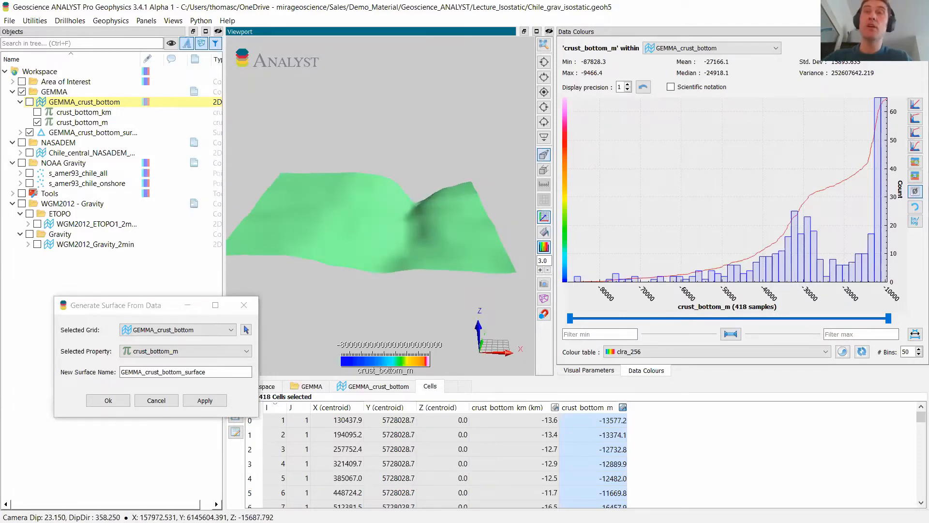
pyautogui.click(247, 303)
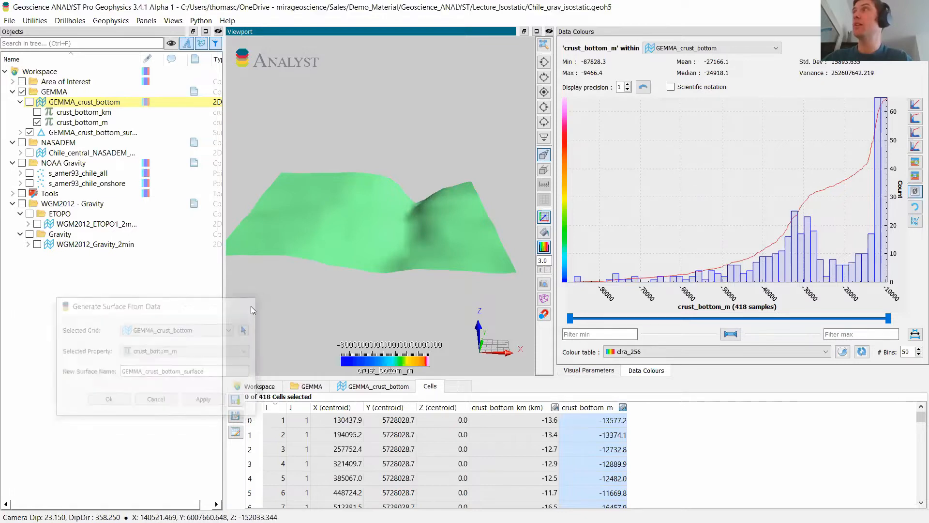
# Show the WGM2012 ETOPO1 topography grid together with the crust bottom surface in plan view.
pyautogui.click(37, 223)
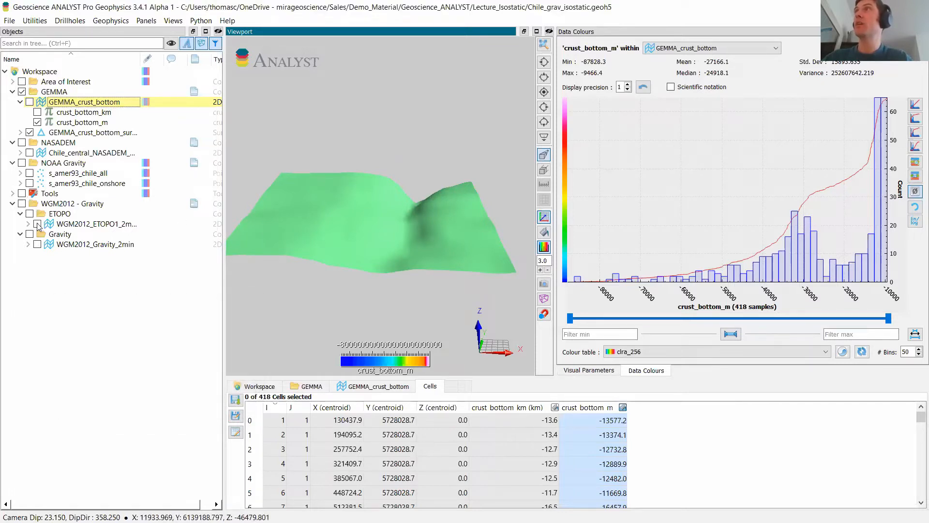
pyautogui.click(544, 92)
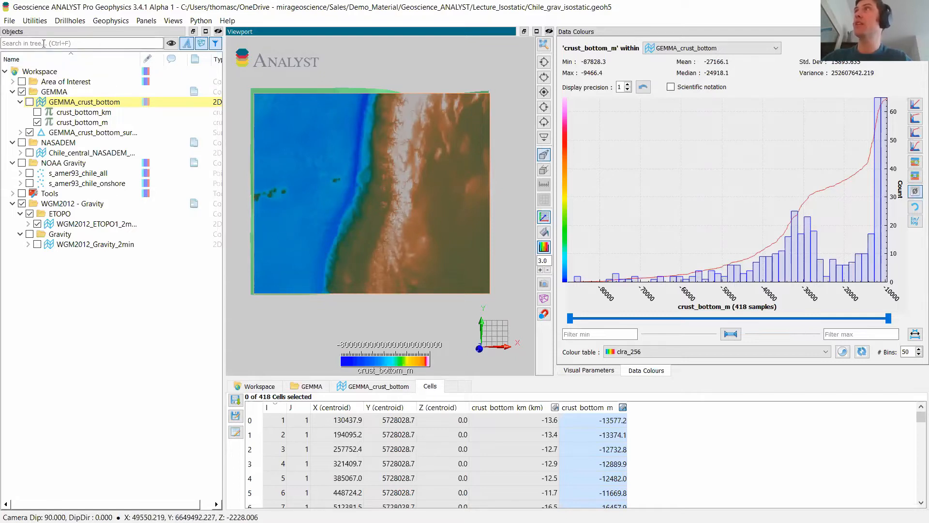
# Start designing a new 2D grid whose origin and size are taken from the WGM2012_ETOPO1_2min_buffer grid.
pyautogui.click(35, 20)
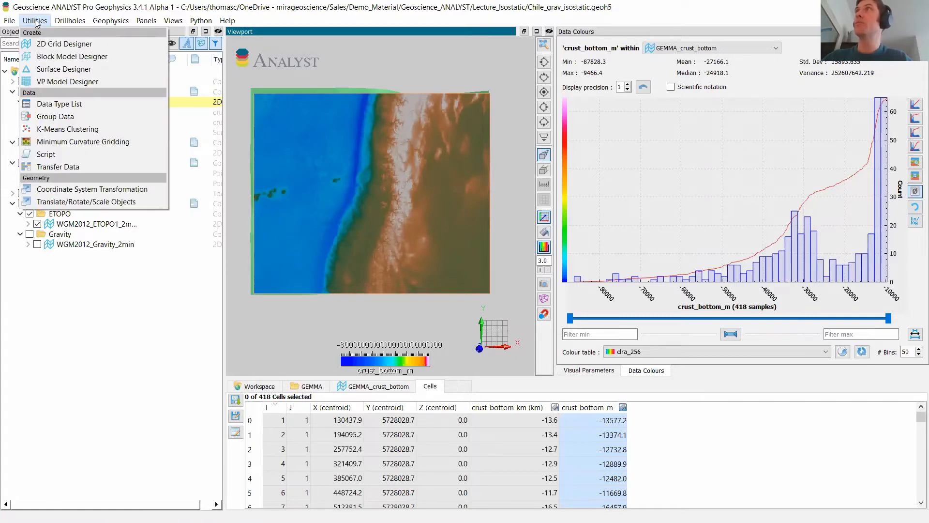
pyautogui.click(57, 45)
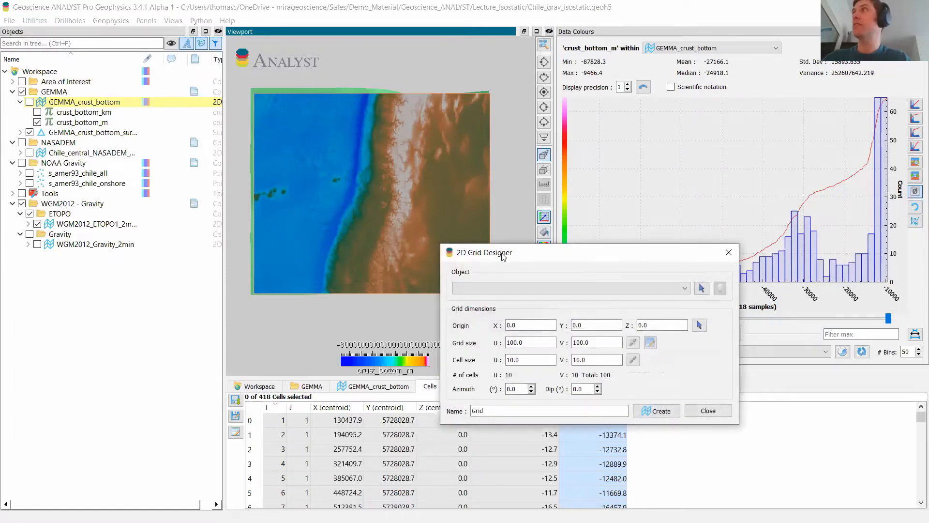
pyautogui.moveTo(504, 256); pyautogui.dragTo(184, 235)
pyautogui.click(382, 265)
pyautogui.click(376, 170)
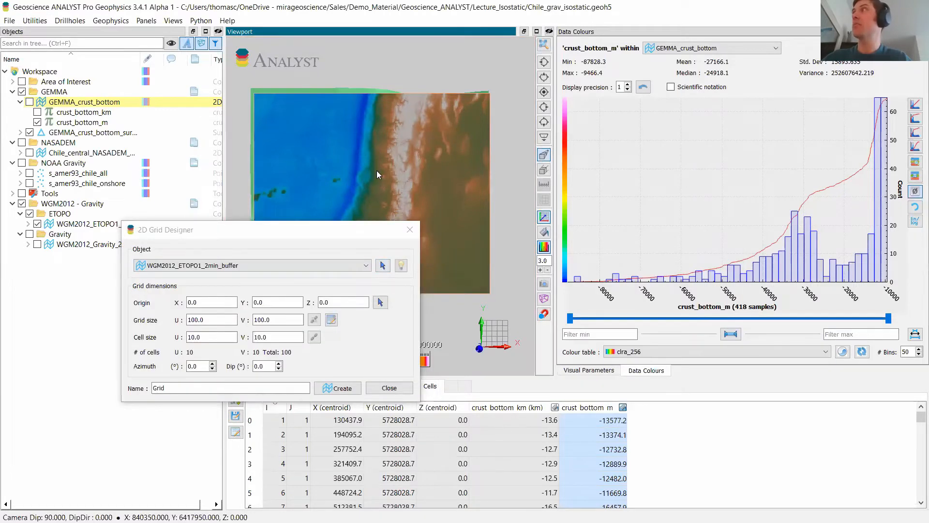
pyautogui.click(401, 266)
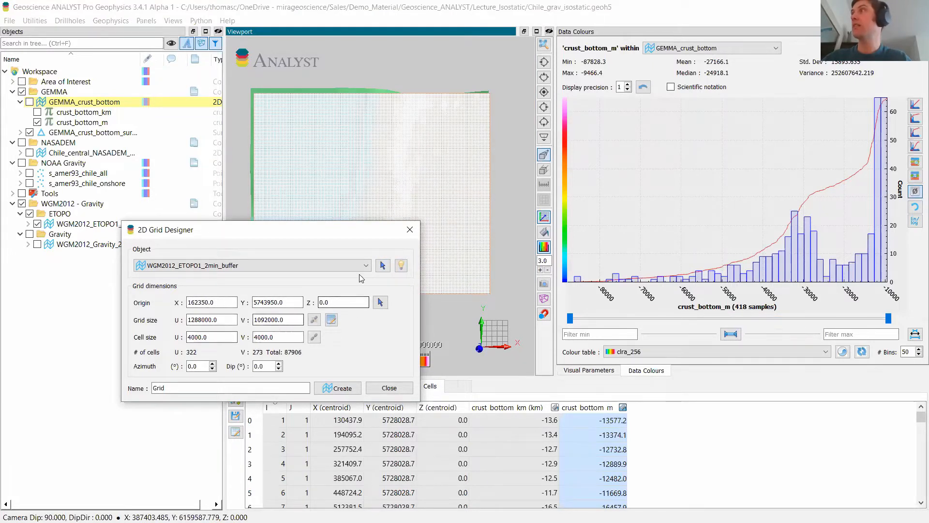
# Set the new grid's cell size to 10000 in both U and V.
pyautogui.moveTo(305, 232); pyautogui.dragTo(279, 196)
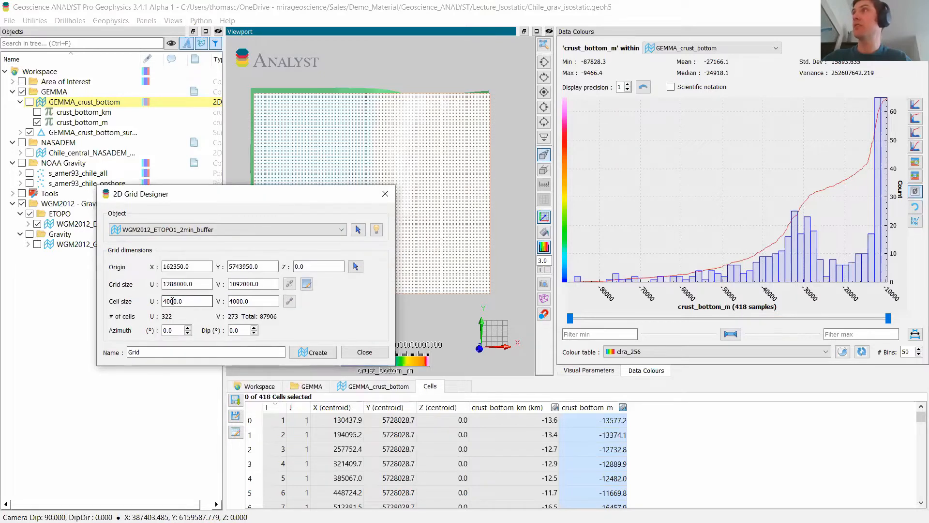
pyautogui.moveTo(166, 301); pyautogui.dragTo(162, 301)
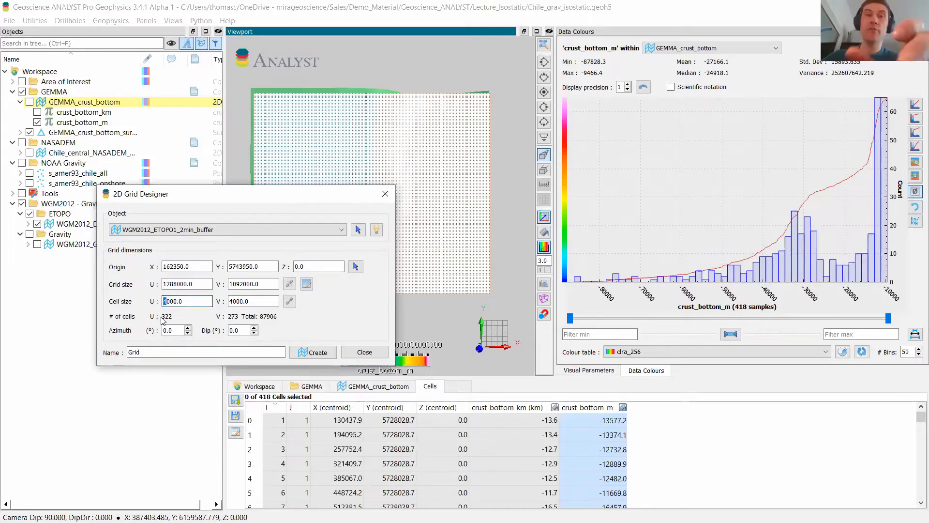
pyautogui.write('10')
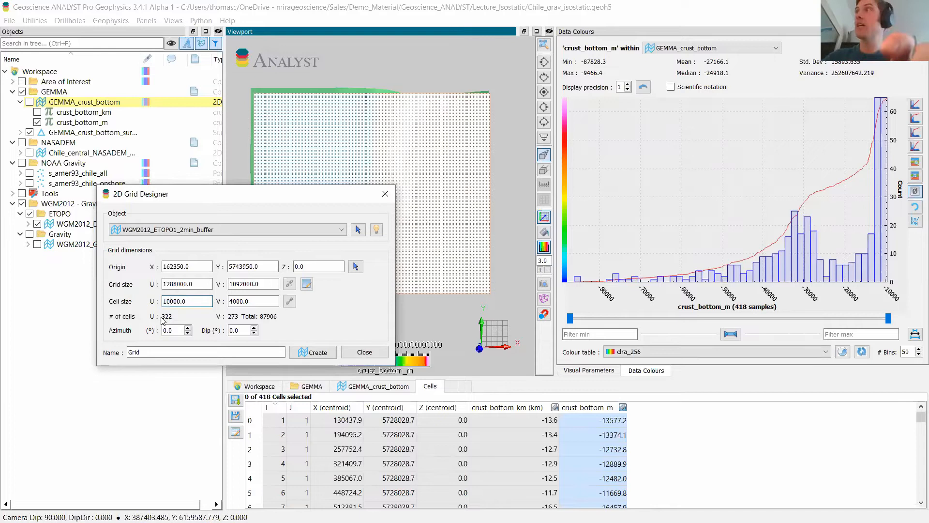
pyautogui.click(240, 301)
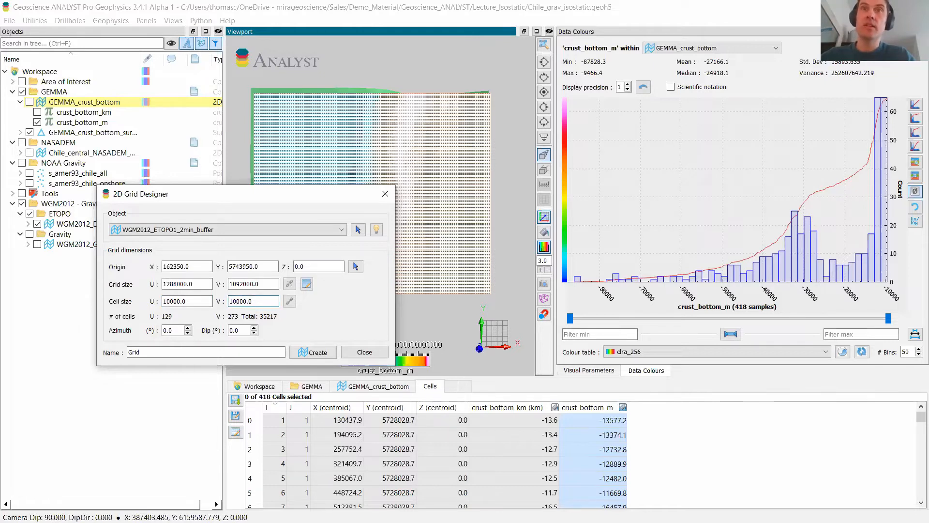
pyautogui.press('Return')
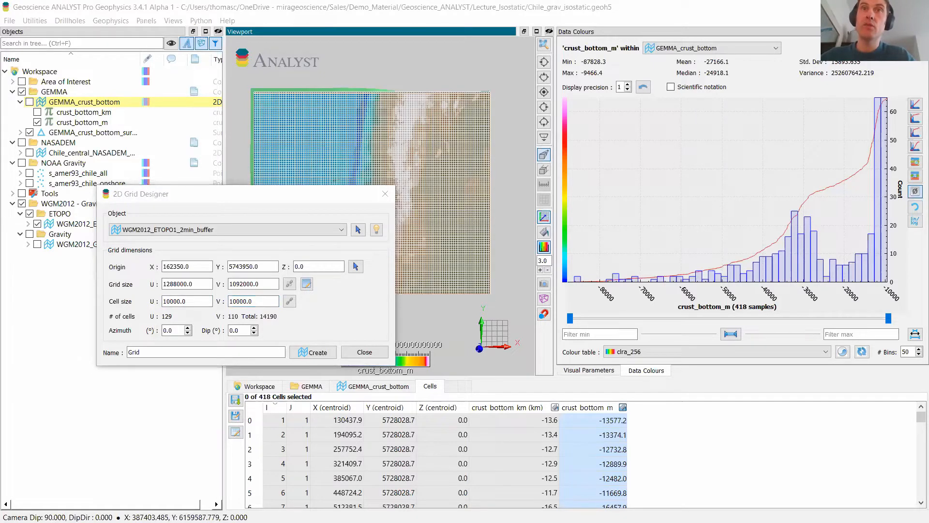
# Create the 2D grid under the name Regional_10km_grid and close the grid designer.
pyautogui.doubleClick(131, 353)
pyautogui.write('Regional_10km_grid')
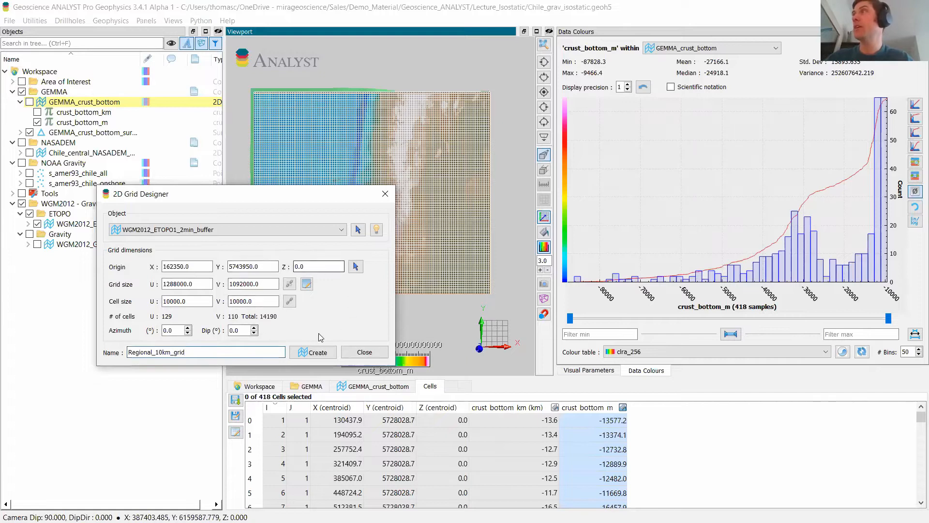
pyautogui.click(319, 354)
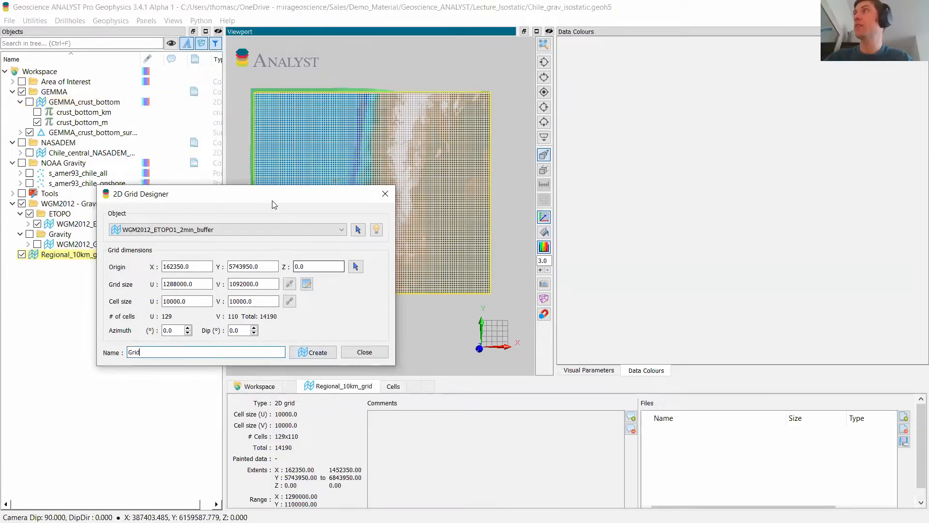
pyautogui.click(385, 194)
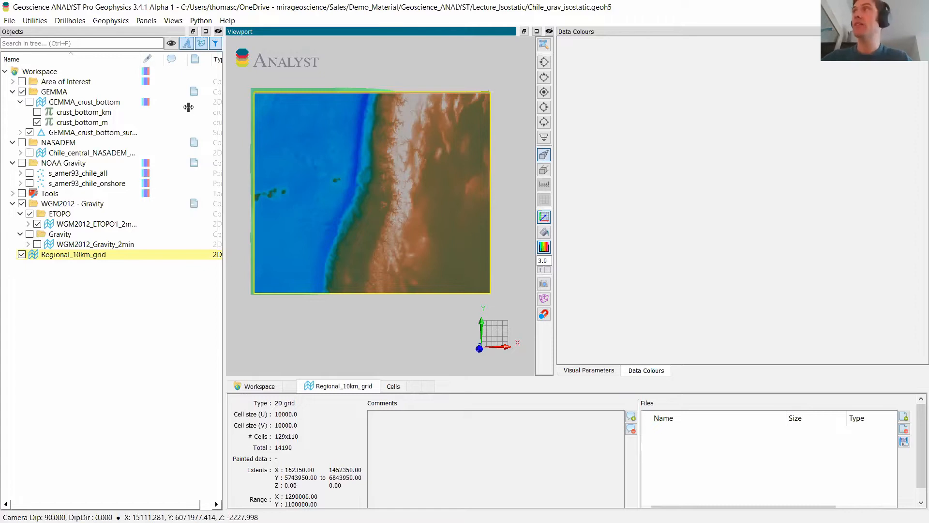
# Start an object data transfer with the ETOPO1 property of WGM2012_ETOPO1_2min_buffer as the source.
pyautogui.click(40, 19)
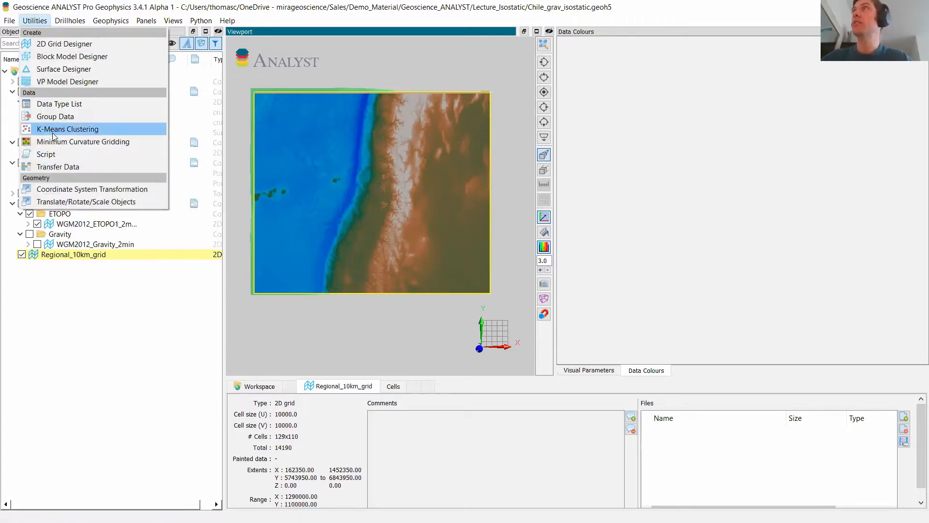
pyautogui.click(58, 166)
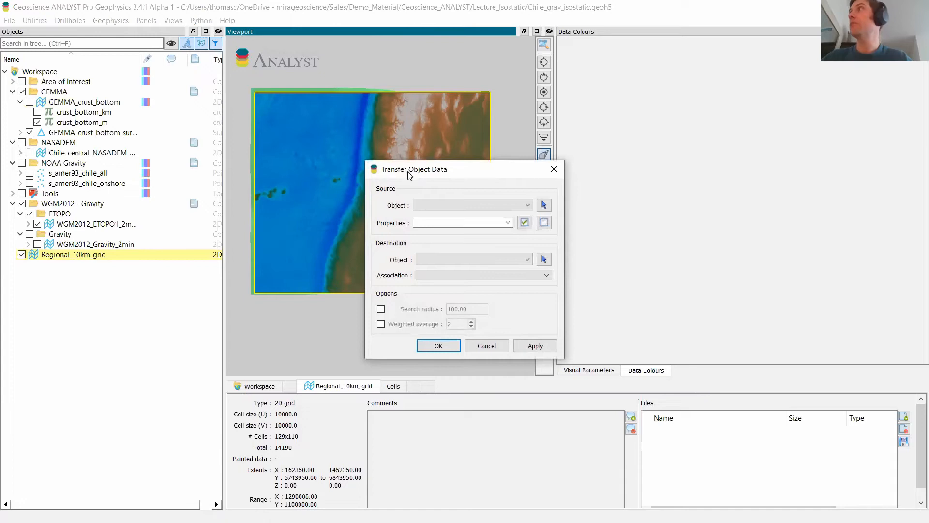
pyautogui.moveTo(406, 174); pyautogui.dragTo(230, 182)
pyautogui.click(368, 213)
pyautogui.click(352, 136)
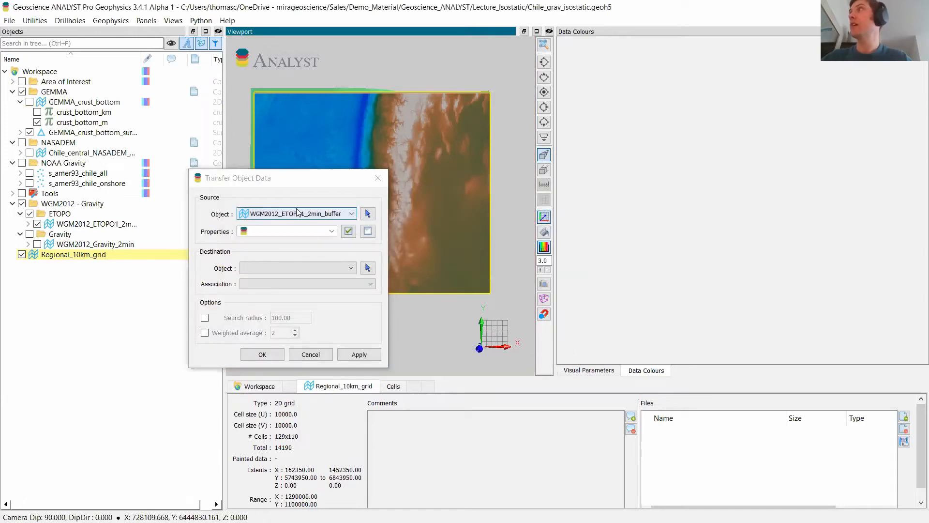
pyautogui.click(332, 232)
pyautogui.click(317, 239)
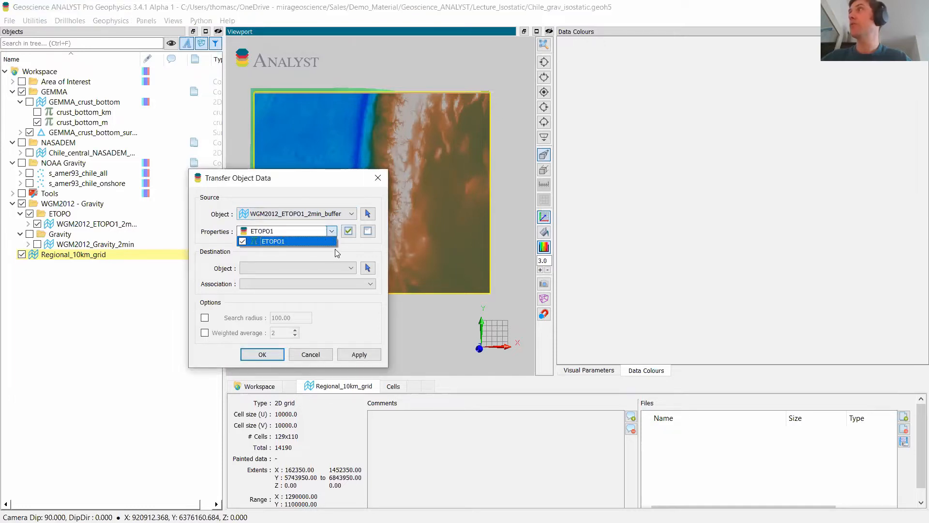
pyautogui.click(346, 252)
# Transfer the selected ETOPO1 data to the cells of Regional_10km_grid.
pyautogui.click(351, 268)
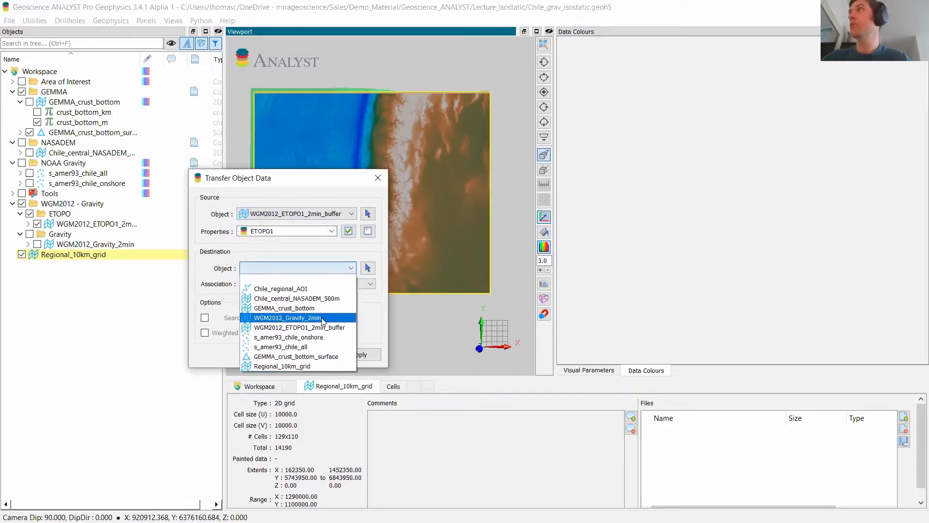
pyautogui.click(300, 366)
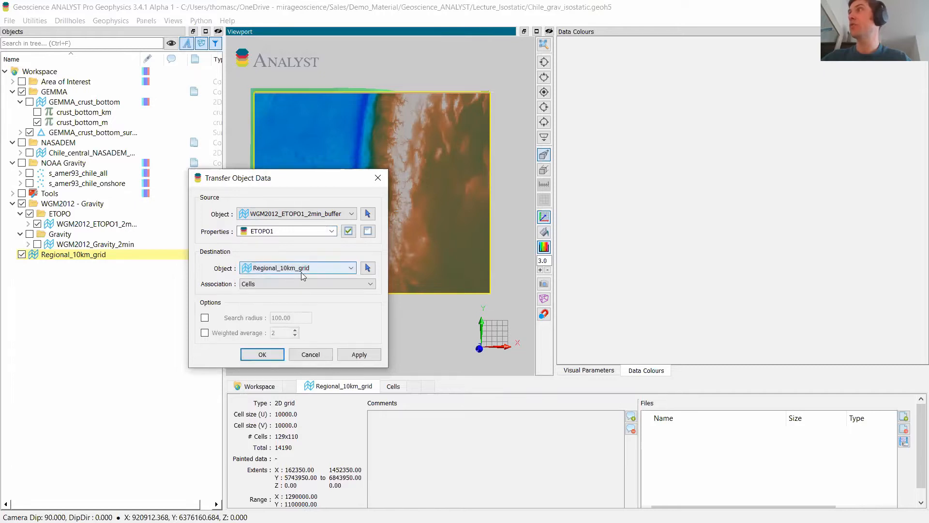
pyautogui.click(369, 355)
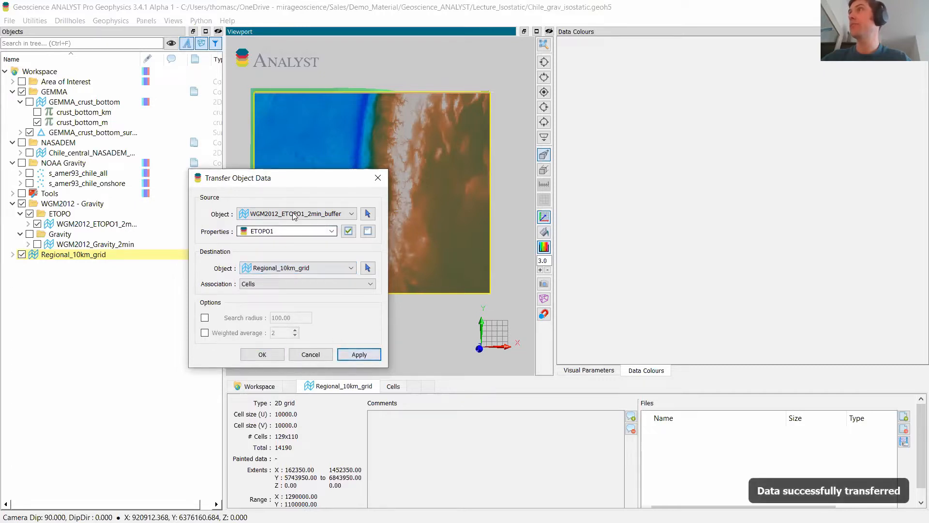
# Display ETOPO1 on Regional_10km_grid, hide the original WGM2012 ETOPO1 grid, and close the transfer dialog.
pyautogui.click(13, 254)
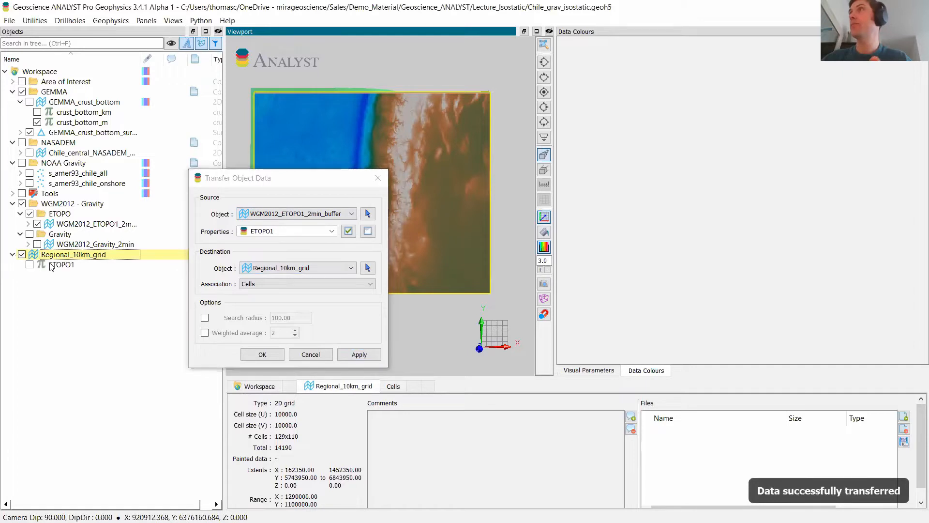
pyautogui.click(29, 265)
pyautogui.click(37, 224)
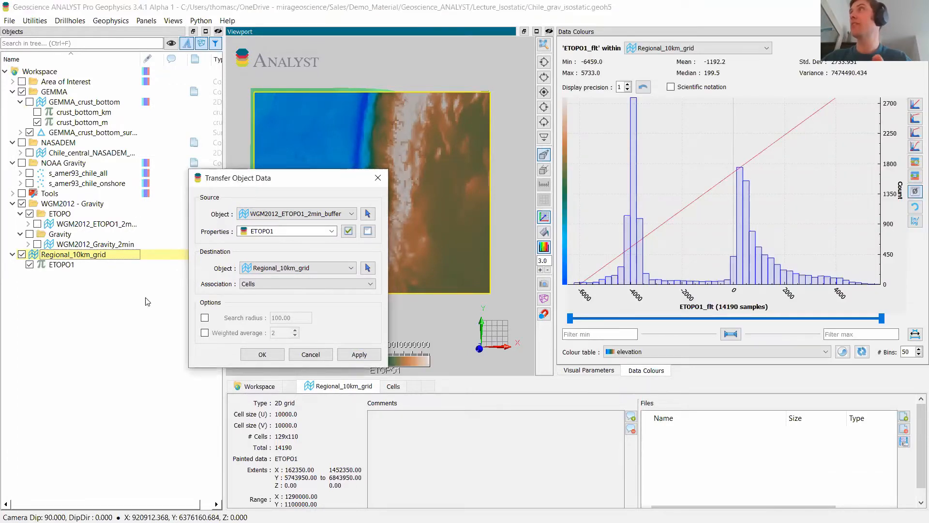
pyautogui.moveTo(147, 302); pyautogui.dragTo(146, 296)
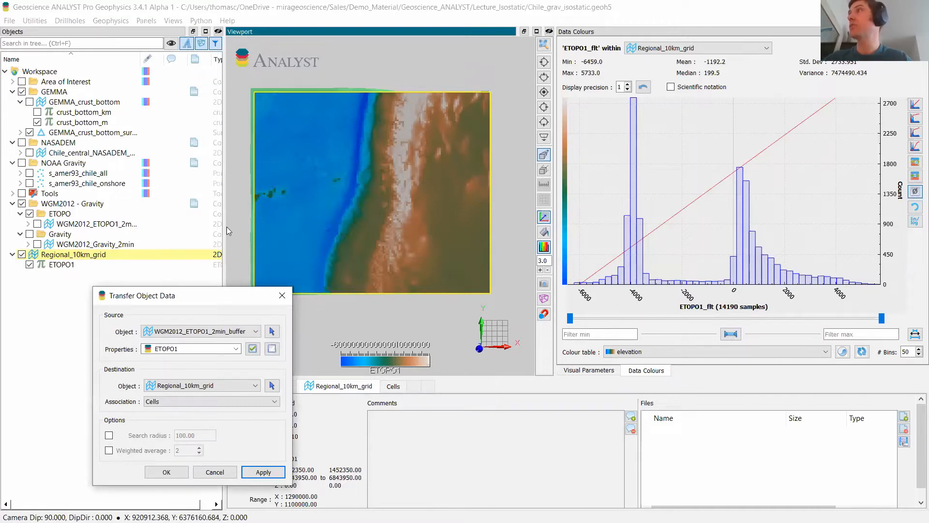
pyautogui.click(282, 296)
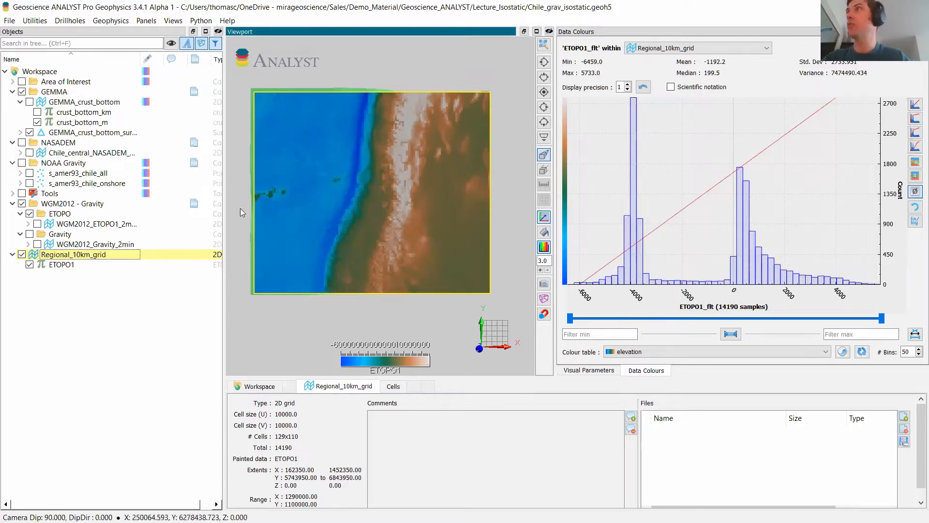
# Compute a property named ETOPO1_no_bathy on the Regional_10km_grid cells with the script (ETOPO1<0)?(0):(ETOPO1).
pyautogui.rightClick(58, 266)
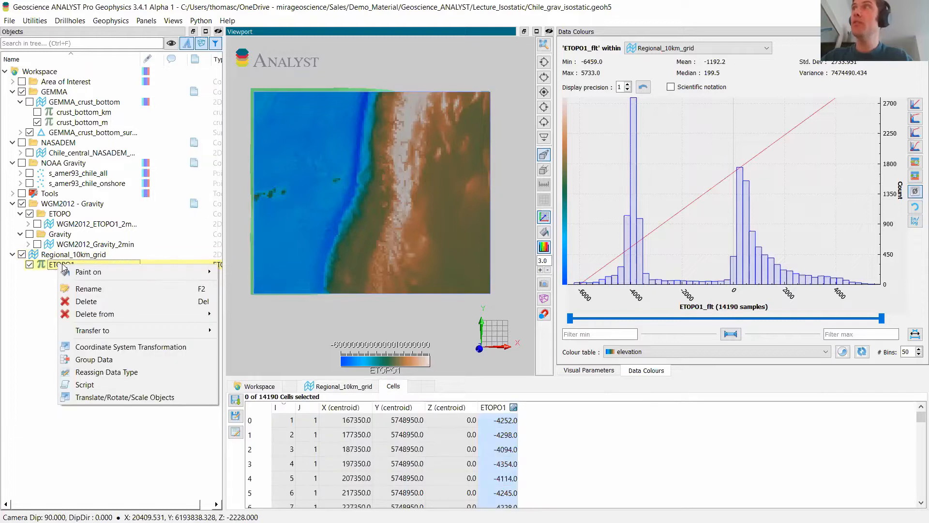
pyautogui.click(85, 385)
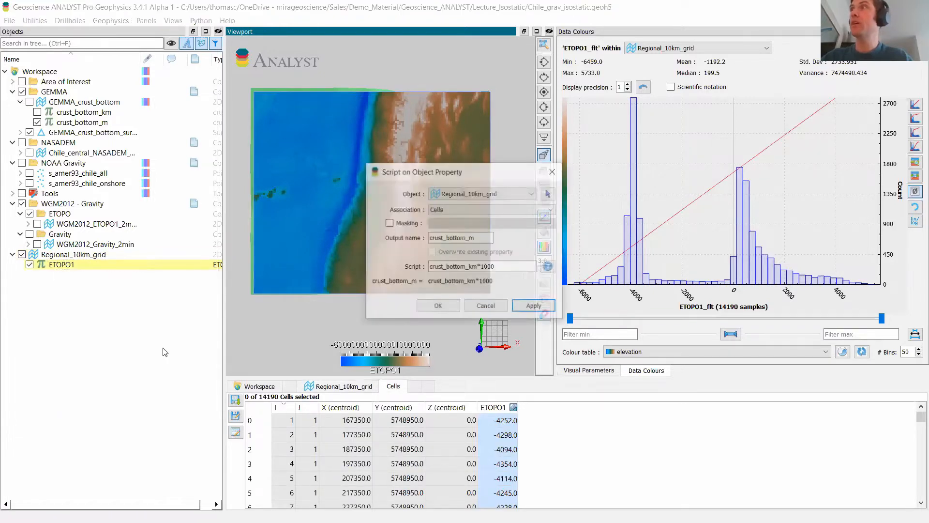
pyautogui.moveTo(433, 172); pyautogui.dragTo(363, 189)
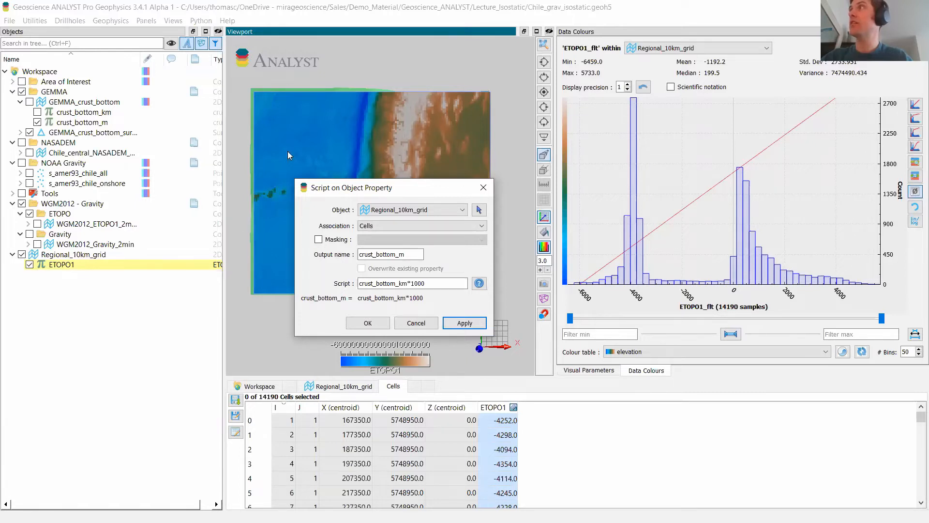
pyautogui.moveTo(336, 190); pyautogui.dragTo(280, 218)
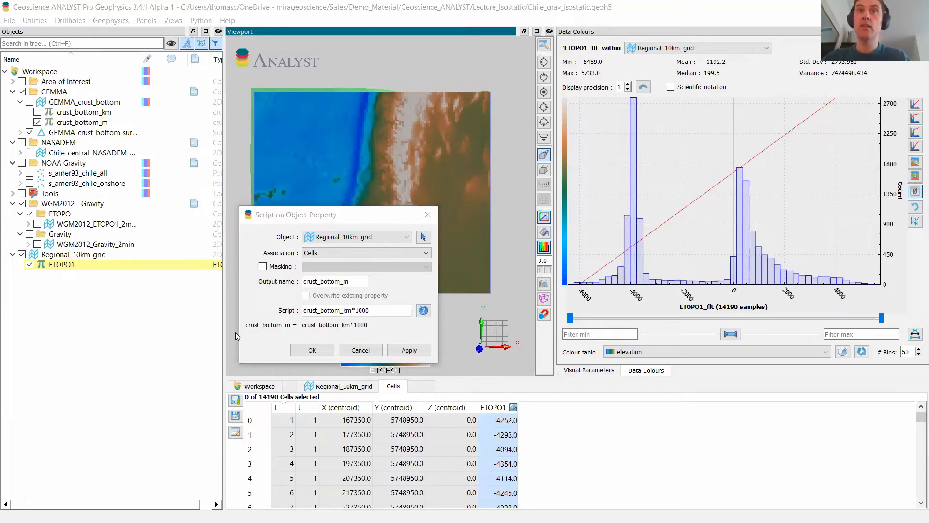
pyautogui.moveTo(366, 281); pyautogui.dragTo(281, 283)
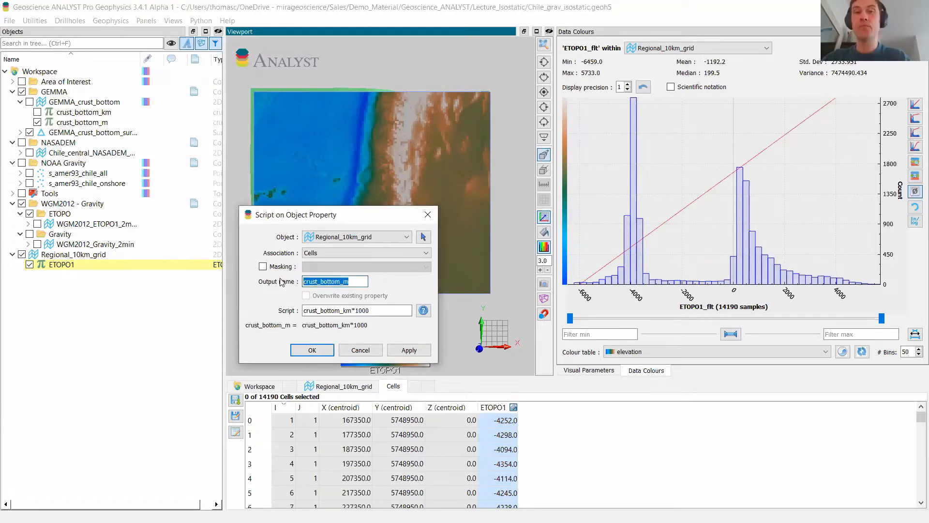
pyautogui.write('ETOPO1_no_bathy')
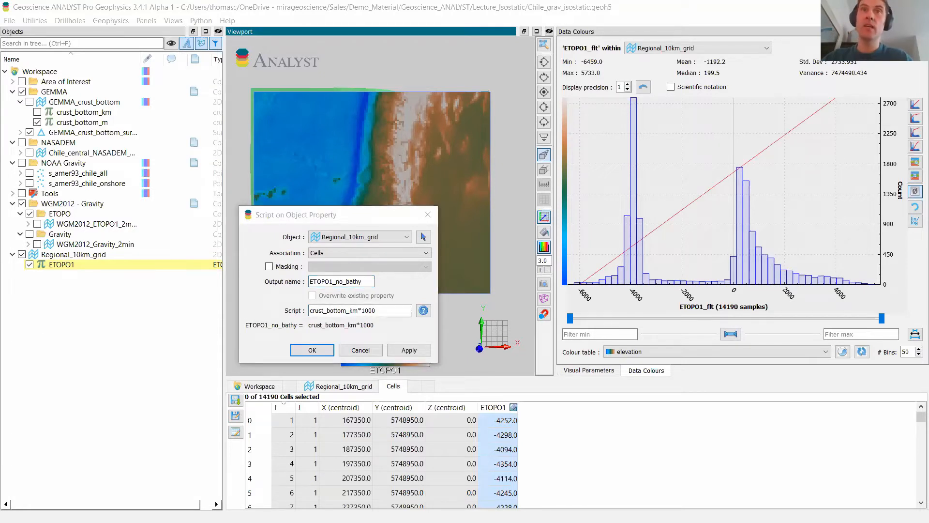
pyautogui.moveTo(377, 310); pyautogui.dragTo(308, 303)
pyautogui.write('(ETOPO1<0)?(0):(ETOPO1)')
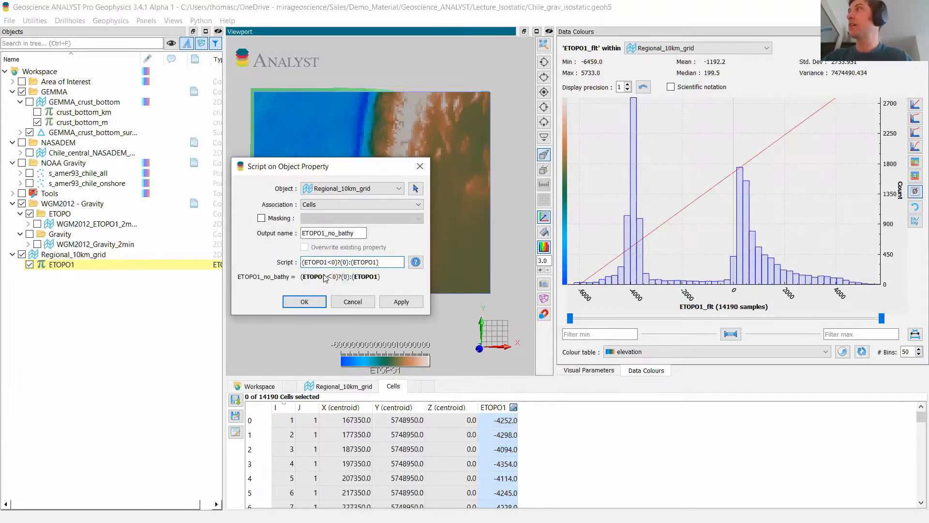
pyautogui.moveTo(322, 261); pyautogui.dragTo(330, 261)
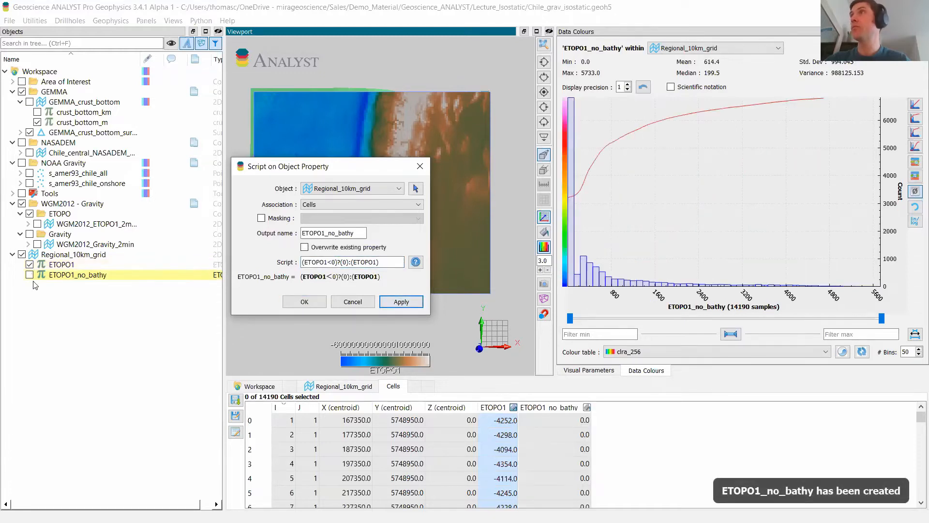
# Display ETOPO1_no_bathy on Regional_10km_grid with a linear colour range of -6000 to 4000 and the elevation colour table.
pyautogui.click(30, 275)
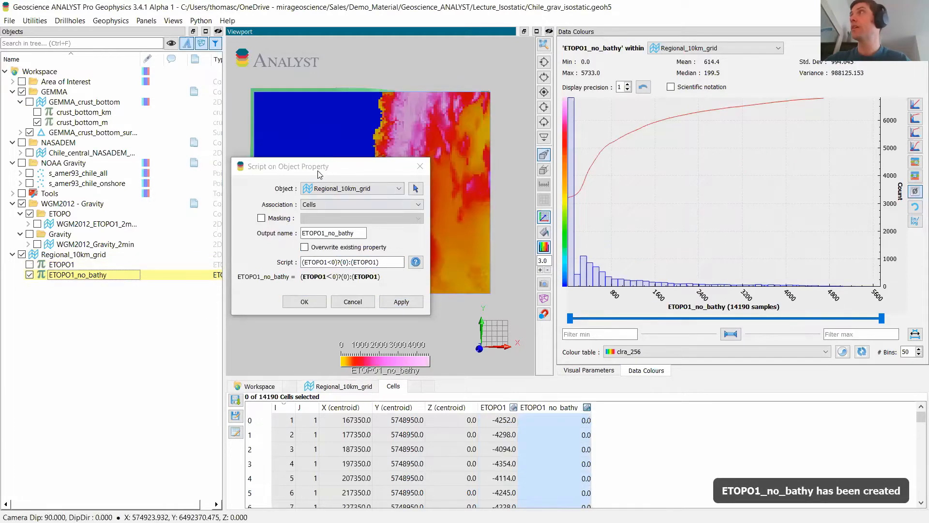
pyautogui.moveTo(319, 174); pyautogui.dragTo(118, 318)
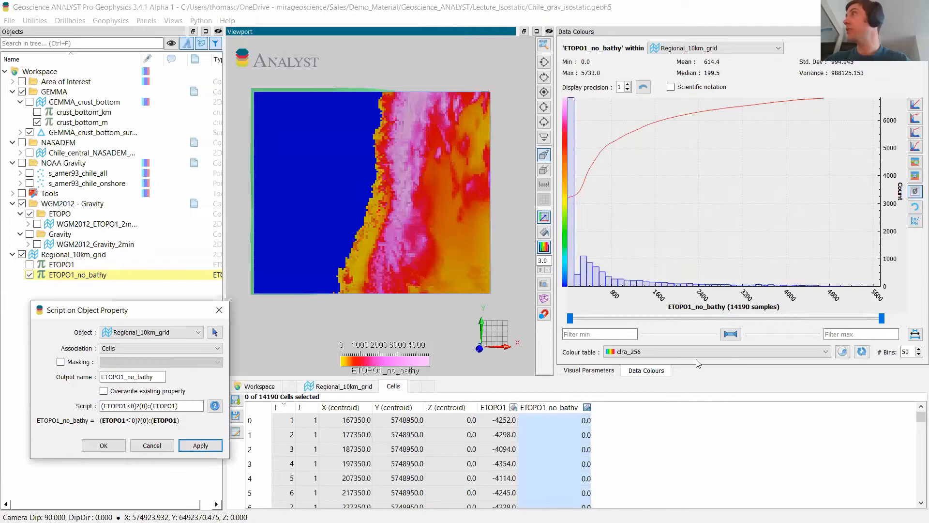
pyautogui.click(915, 104)
pyautogui.click(417, 260)
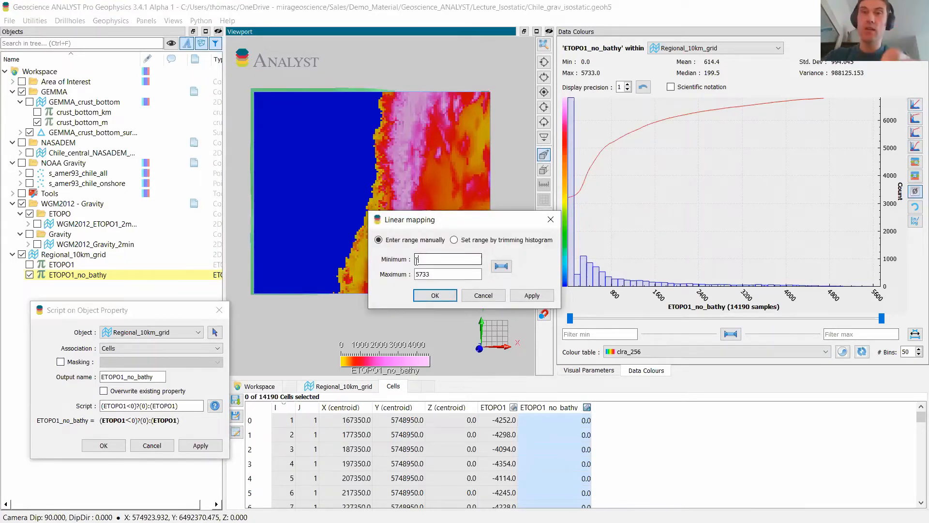
pyautogui.write('-6000')
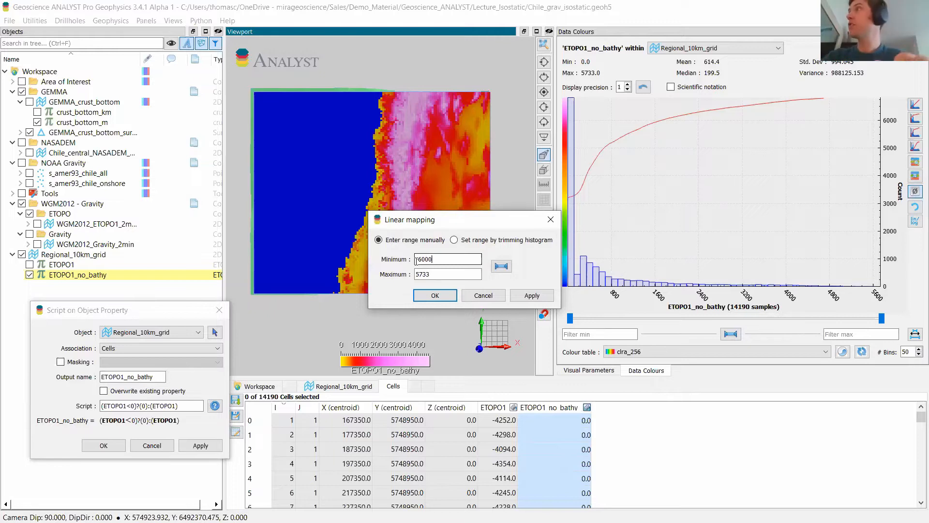
pyautogui.press('Tab')
pyautogui.write('4000')
pyautogui.press('Return')
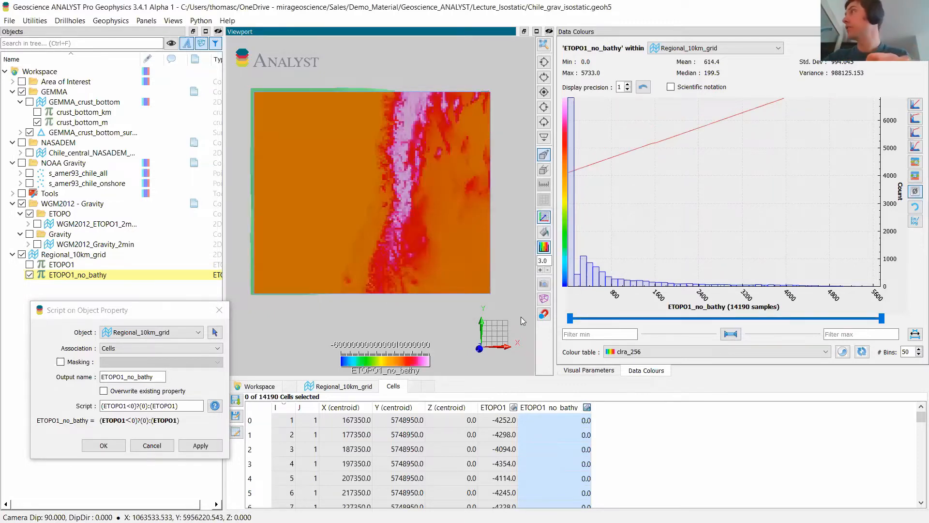
pyautogui.click(653, 352)
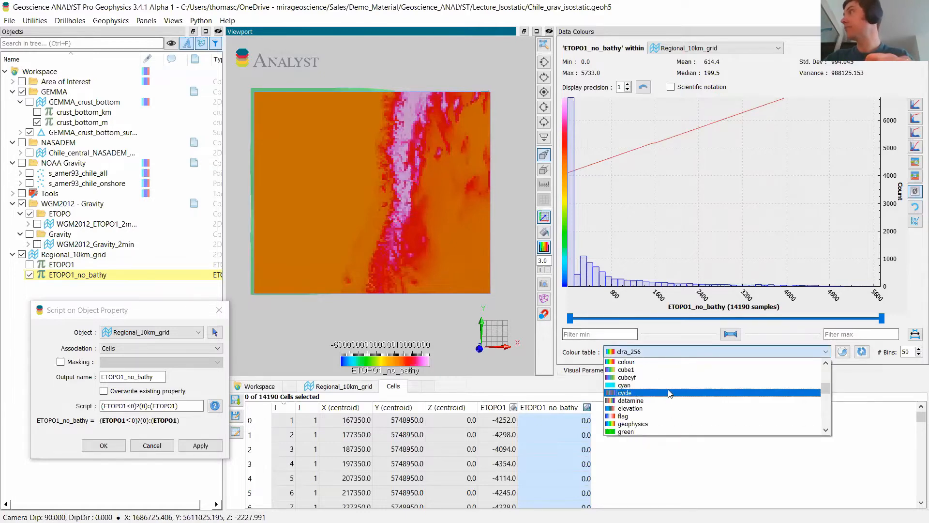
pyautogui.click(669, 408)
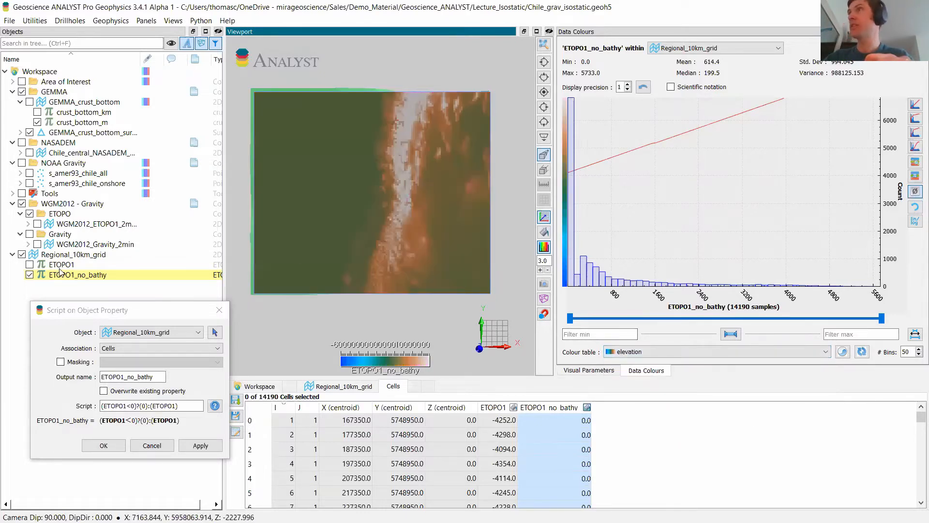
# Compare ETOPO1 with ETOPO1_no_bathy on Regional_10km_grid, keep ETOPO1_no_bathy displayed, and close the script dialog.
pyautogui.click(30, 267)
pyautogui.click(30, 272)
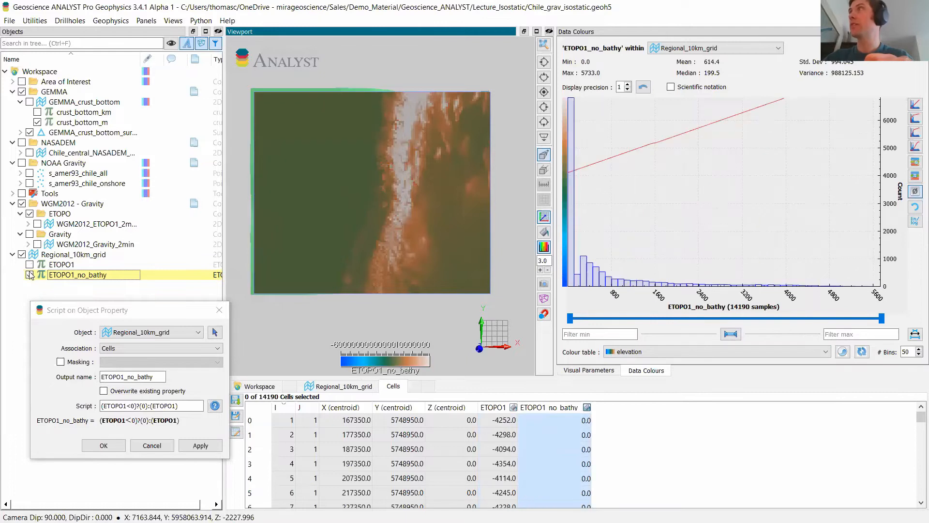
pyautogui.click(29, 265)
pyautogui.click(30, 274)
pyautogui.click(107, 318)
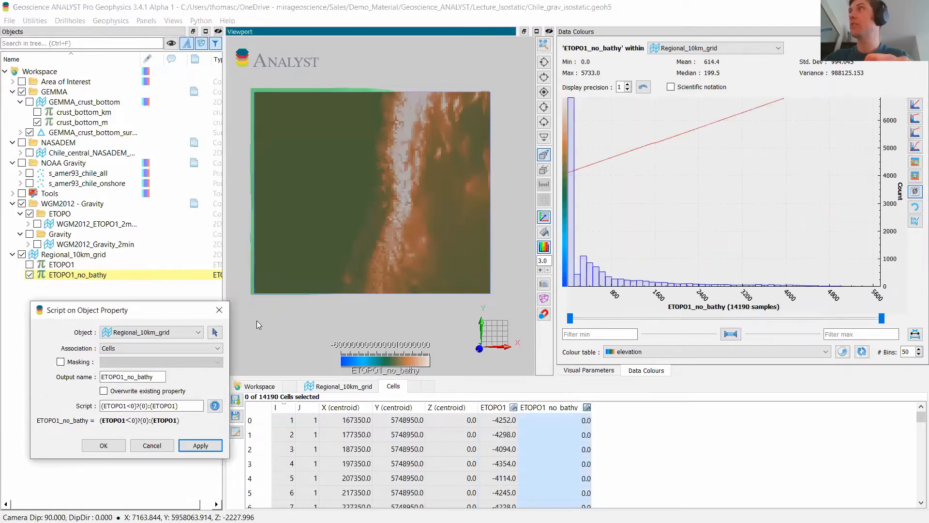
pyautogui.click(224, 313)
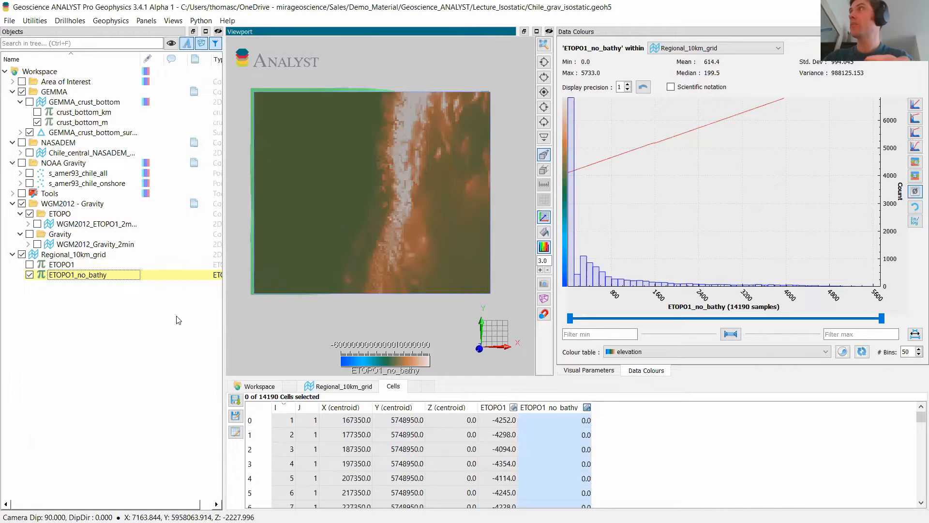
# Generate a surface named Regional_topo_surface from the ETOPO1_no_bathy property of Regional_10km_grid.
pyautogui.rightClick(65, 255)
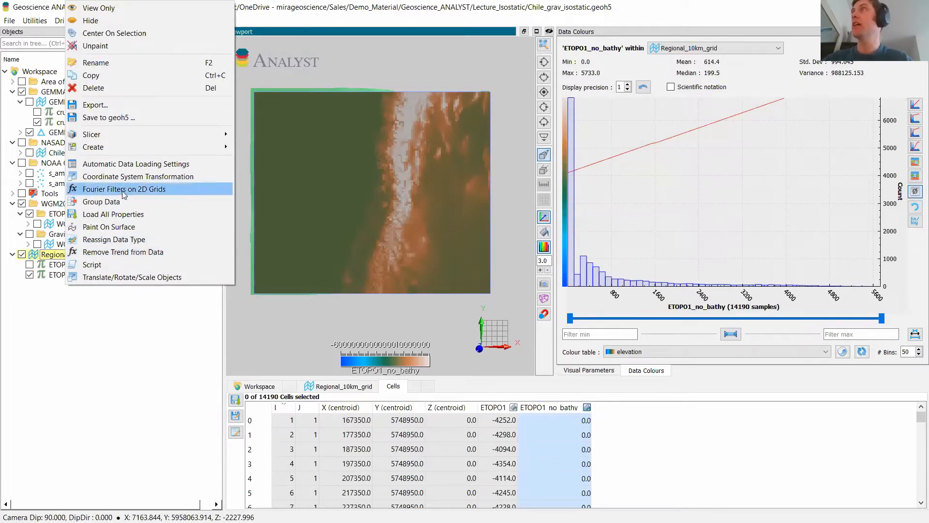
pyautogui.moveTo(199, 148)
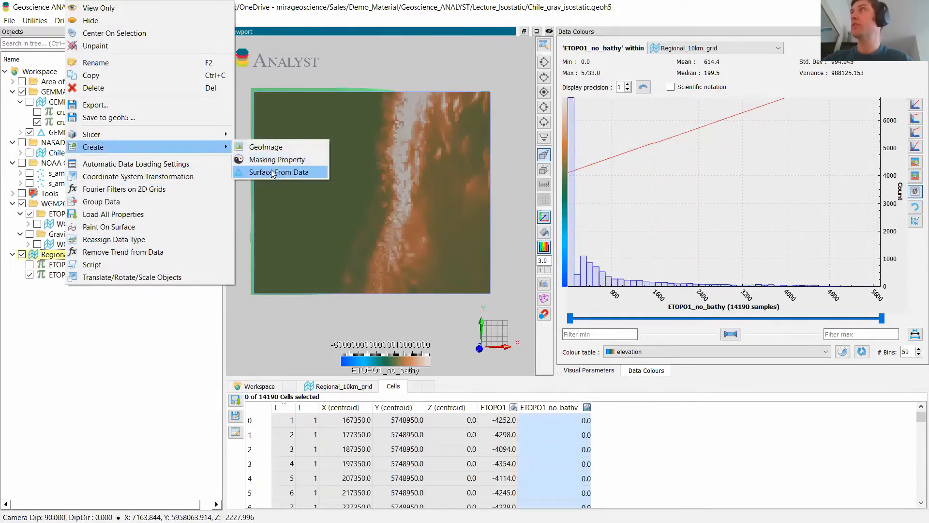
pyautogui.click(271, 172)
pyautogui.moveTo(414, 219); pyautogui.dragTo(212, 220)
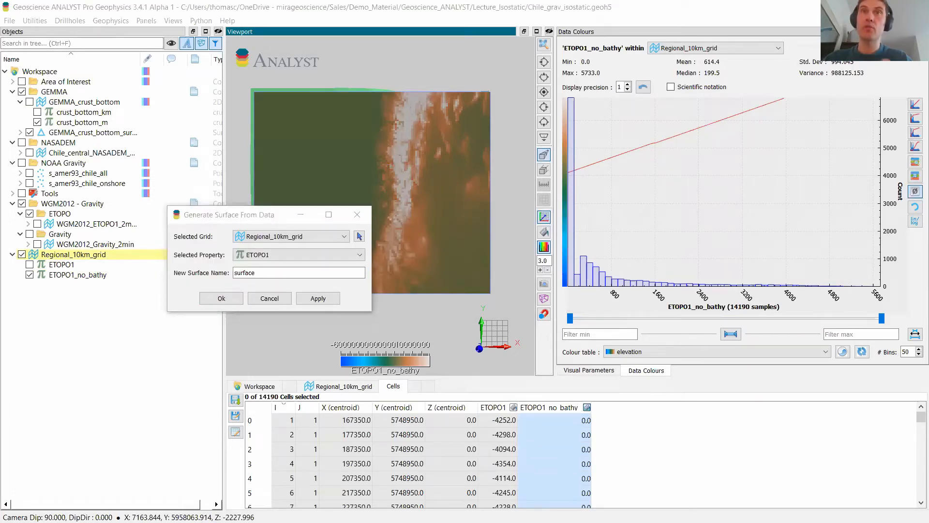
pyautogui.click(211, 276)
pyautogui.write('Regional_topo_surface')
pyautogui.click(280, 257)
pyautogui.click(274, 275)
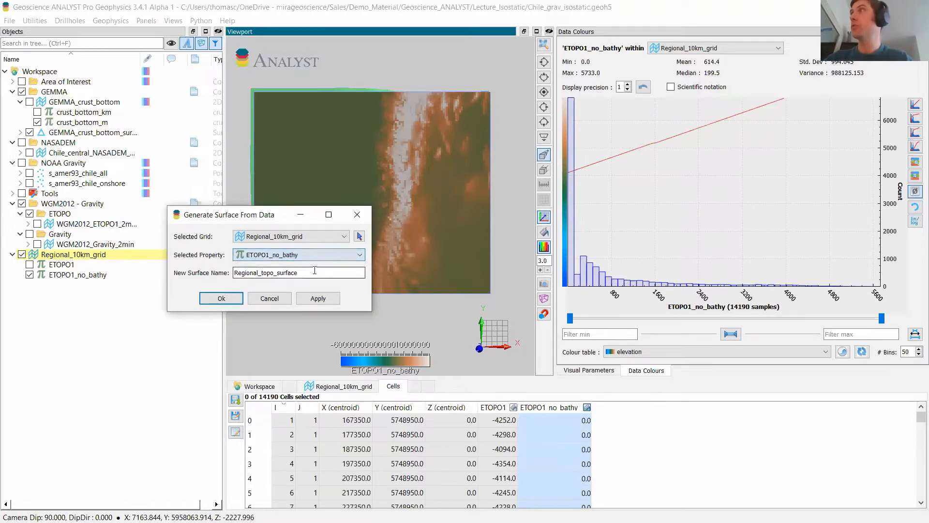
pyautogui.click(317, 297)
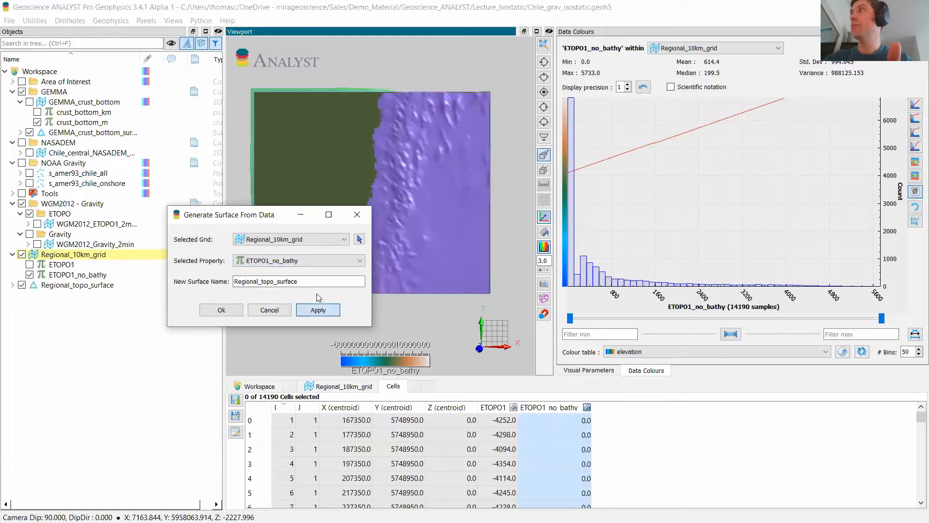
# Generate a surface named Regional_bathy_surface from the ETOPO1 property of Regional_10km_grid and close the surface dialog.
pyautogui.click(273, 281)
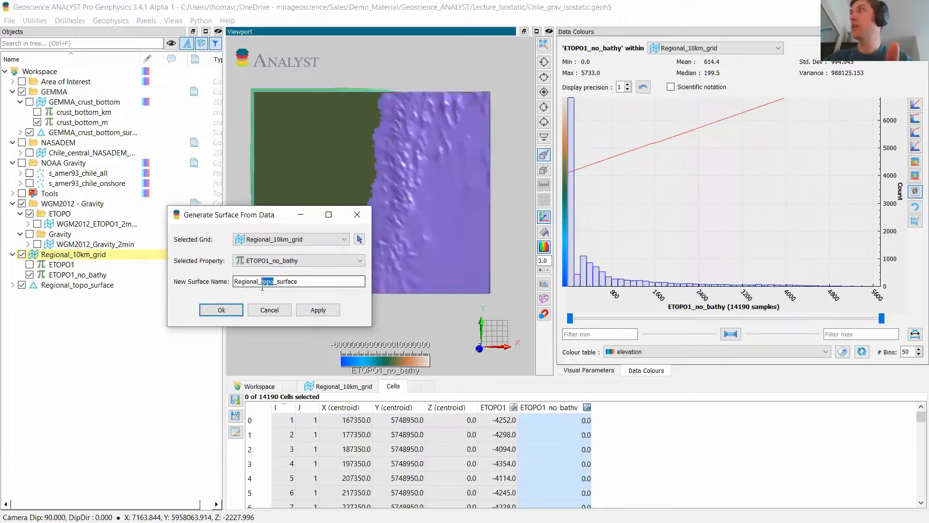
pyautogui.write('bathy')
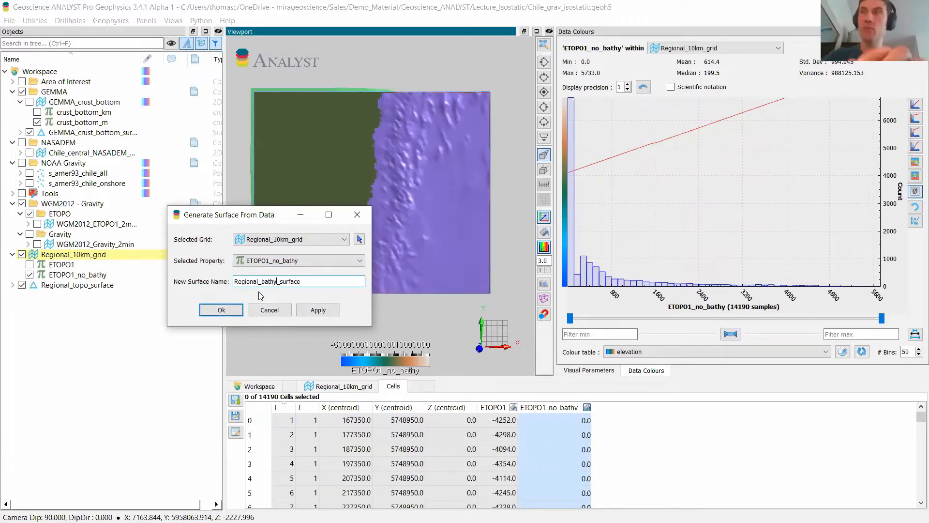
pyautogui.click(260, 262)
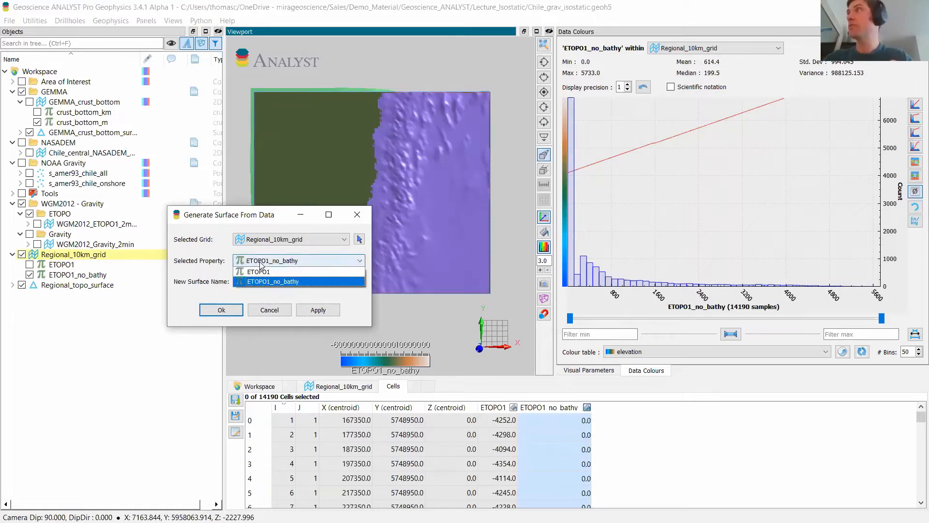
pyautogui.click(259, 271)
pyautogui.click(317, 310)
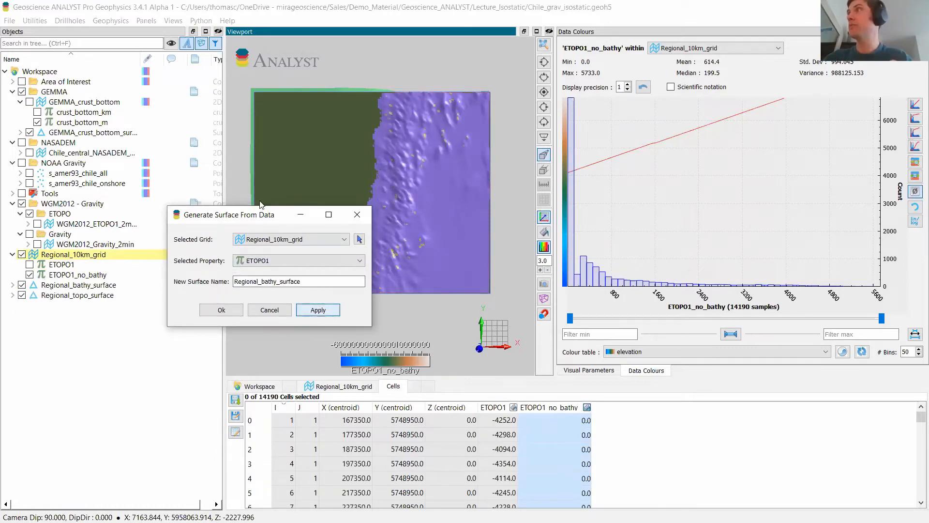
pyautogui.moveTo(248, 221); pyautogui.dragTo(248, 279)
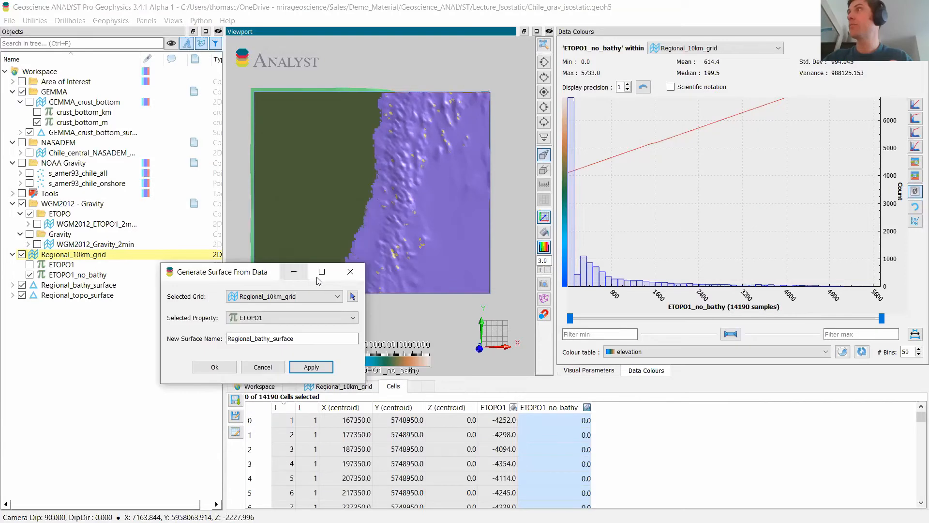
pyautogui.click(357, 271)
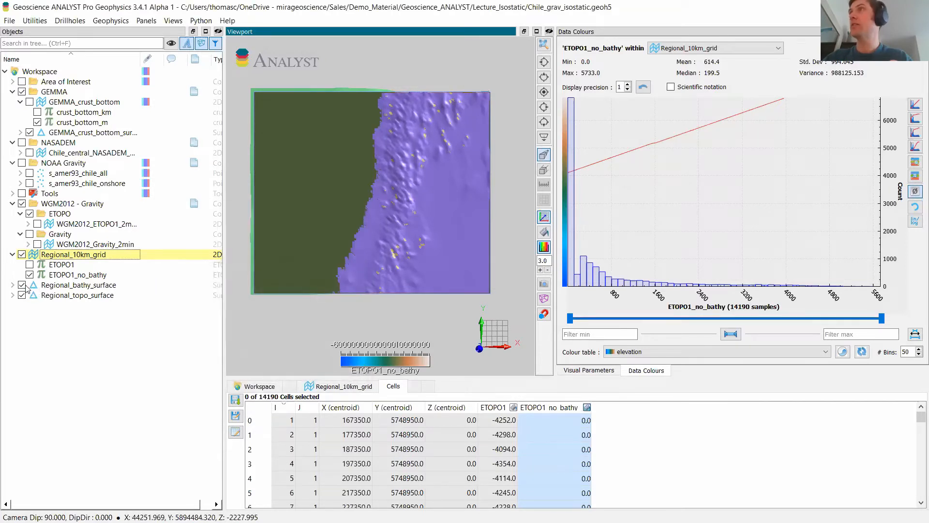
# Inspect the surfaces in perspective with the grid hidden, and hide all three surfaces so only Regional_10km_grid is displayed.
pyautogui.click(22, 255)
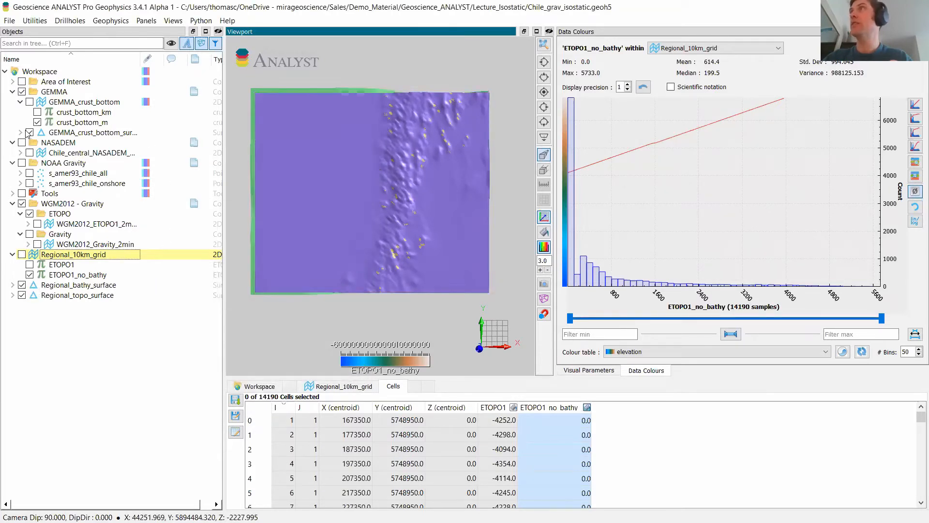
pyautogui.moveTo(394, 195); pyautogui.dragTo(355, 236)
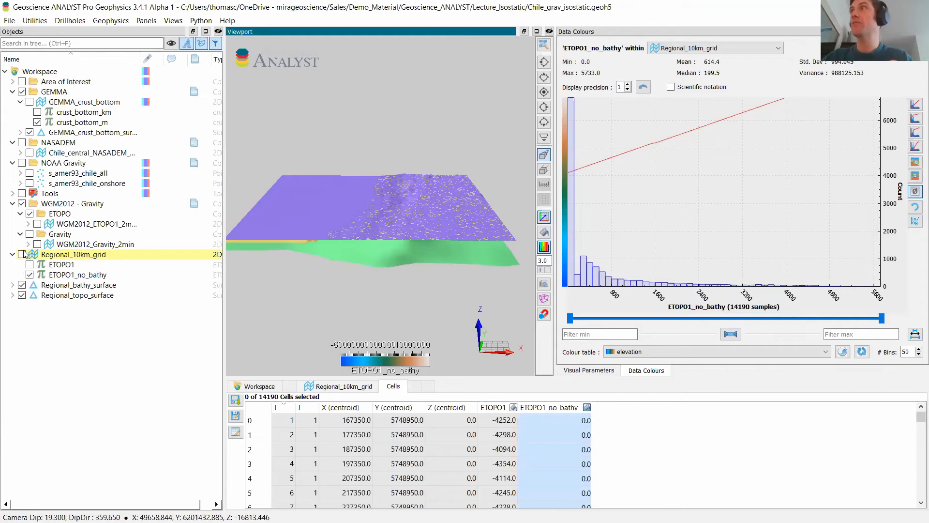
pyautogui.click(22, 285)
pyautogui.click(22, 296)
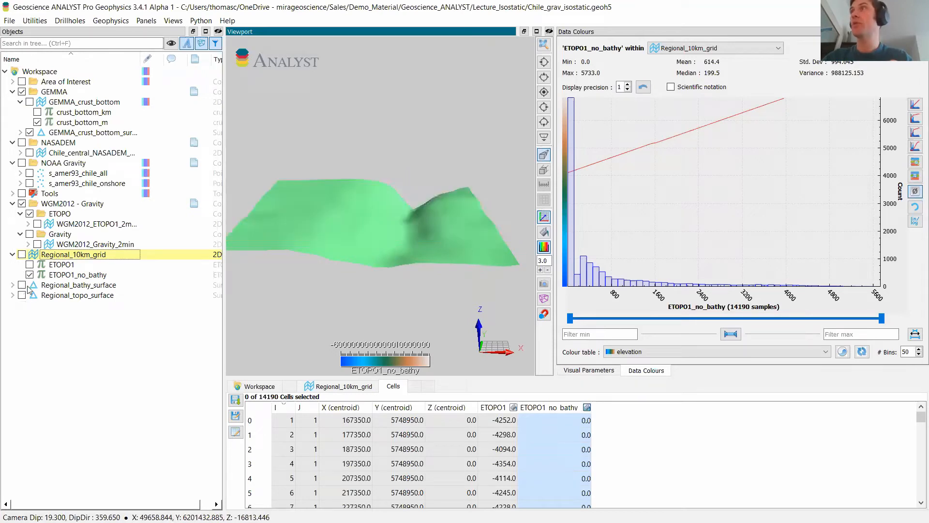
pyautogui.click(29, 133)
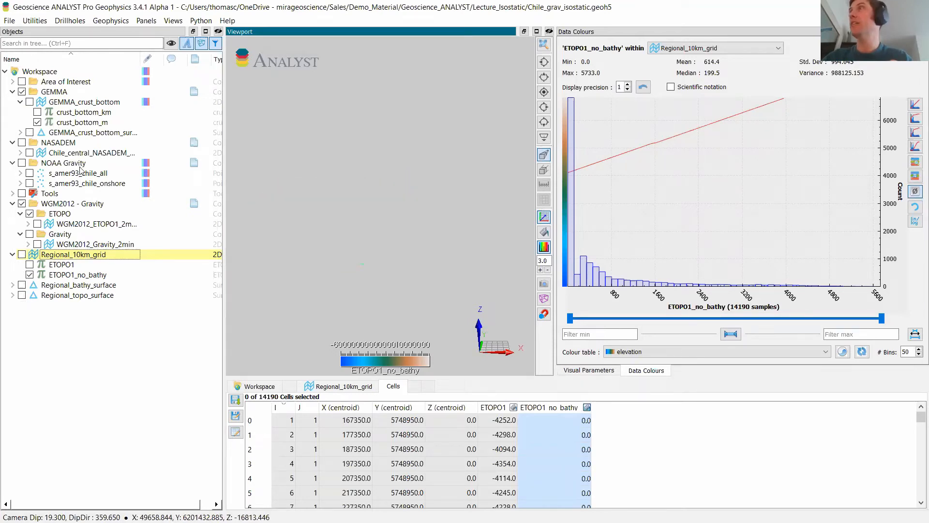
pyautogui.click(22, 255)
pyautogui.moveTo(311, 217); pyautogui.dragTo(335, 207)
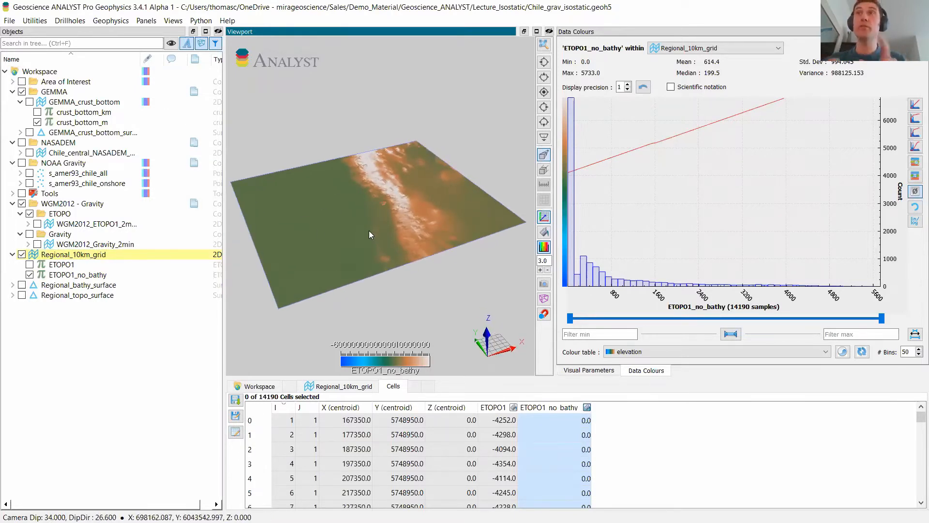
# Start a new VP model and take its origin, model size and prism size from Regional_10km_grid.
pyautogui.click(39, 23)
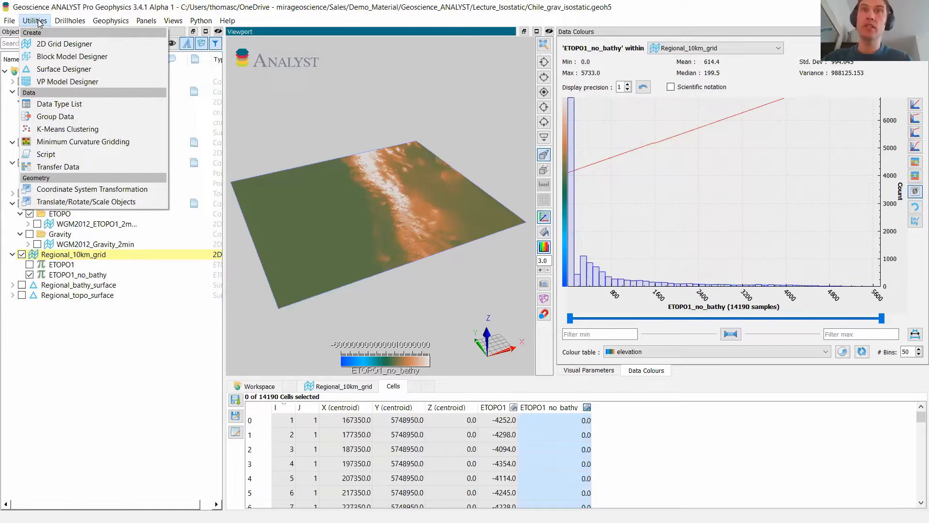
pyautogui.click(54, 83)
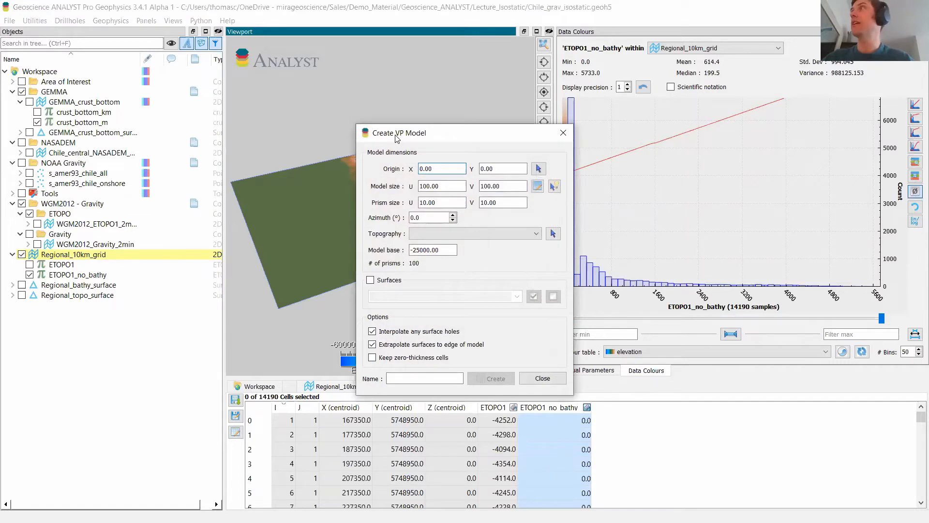
pyautogui.moveTo(396, 136); pyautogui.dragTo(163, 135)
pyautogui.click(306, 169)
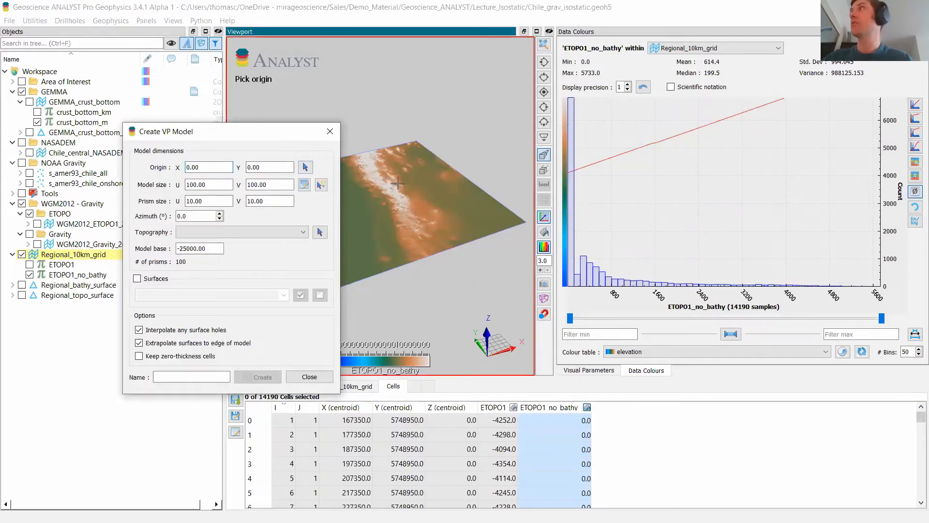
pyautogui.click(399, 184)
pyautogui.click(321, 184)
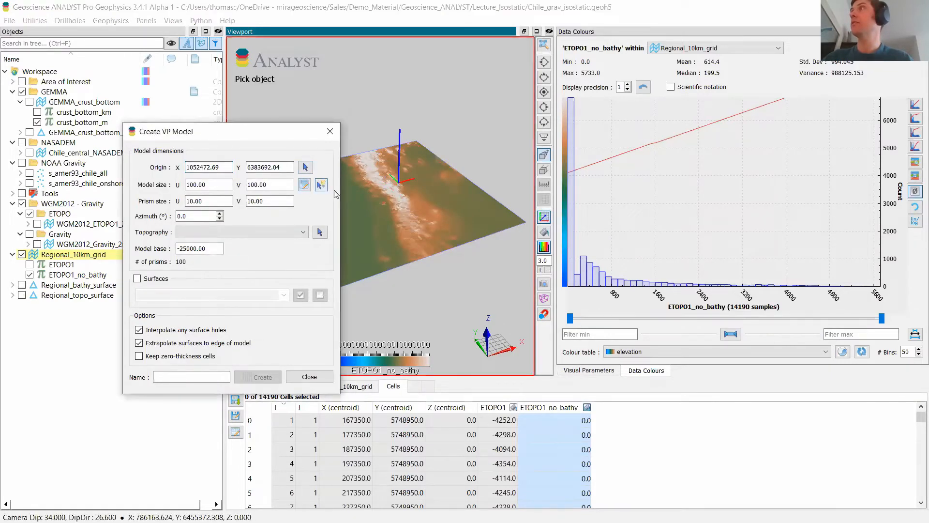
pyautogui.click(371, 207)
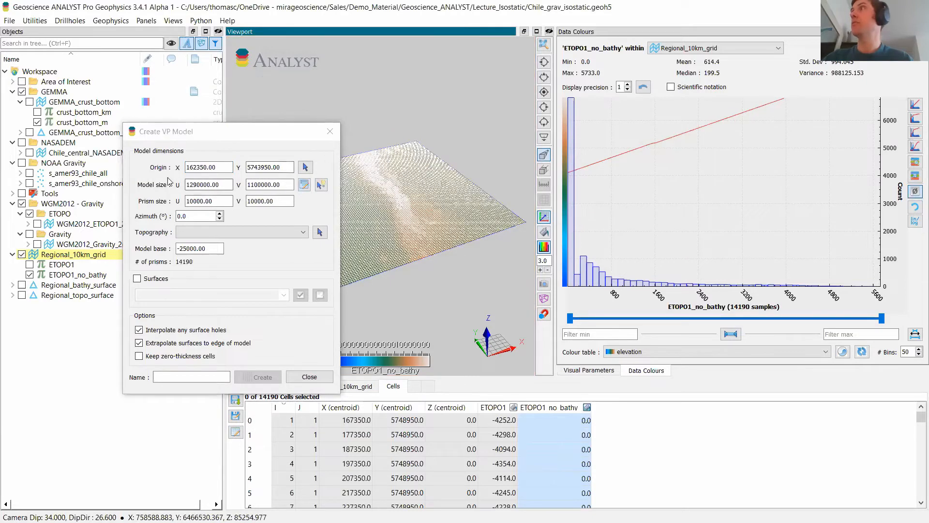
# Set the VP model's topography to Regional_topo_surface and its model base to -100000.
pyautogui.click(229, 235)
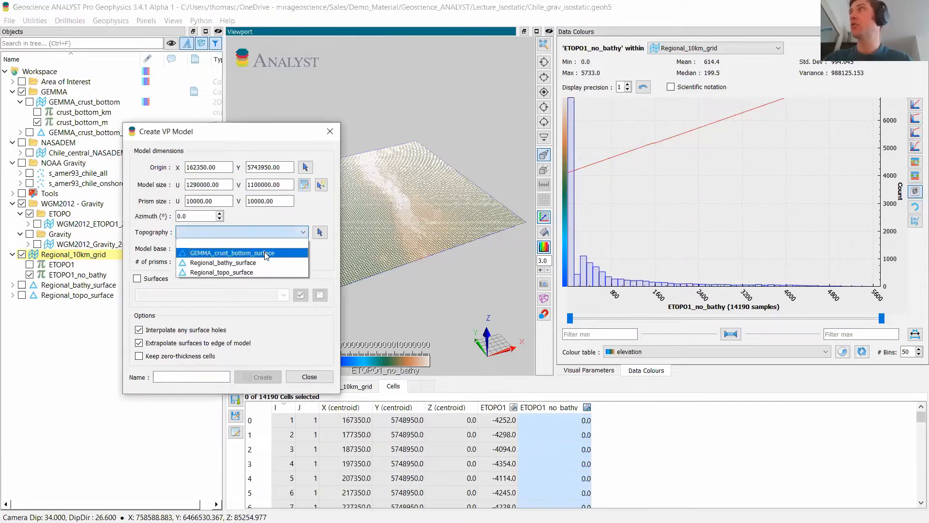
pyautogui.click(218, 273)
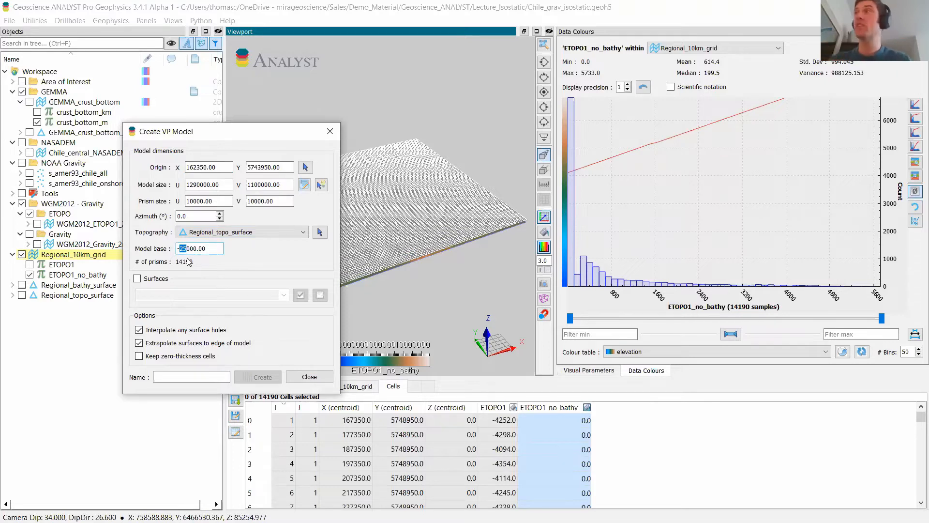
pyautogui.write('100')
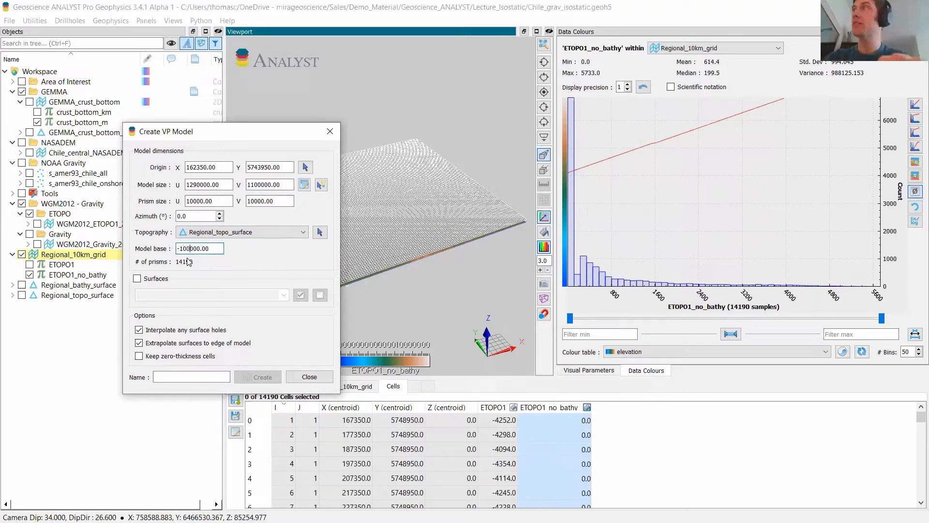
# Enable surfaces for the VP model and include GEMMA_crust_bottom_surface and Regional_bathy_surface.
pyautogui.click(163, 283)
pyautogui.click(282, 295)
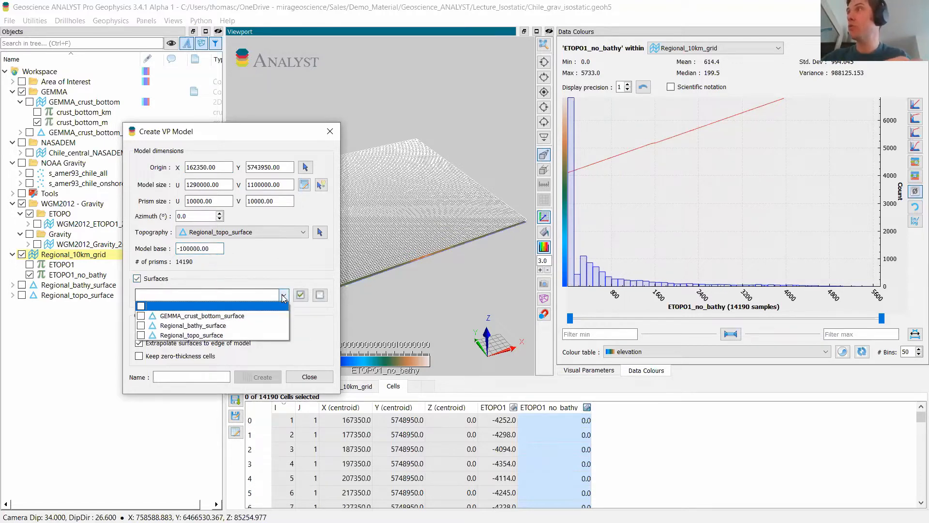
pyautogui.click(241, 317)
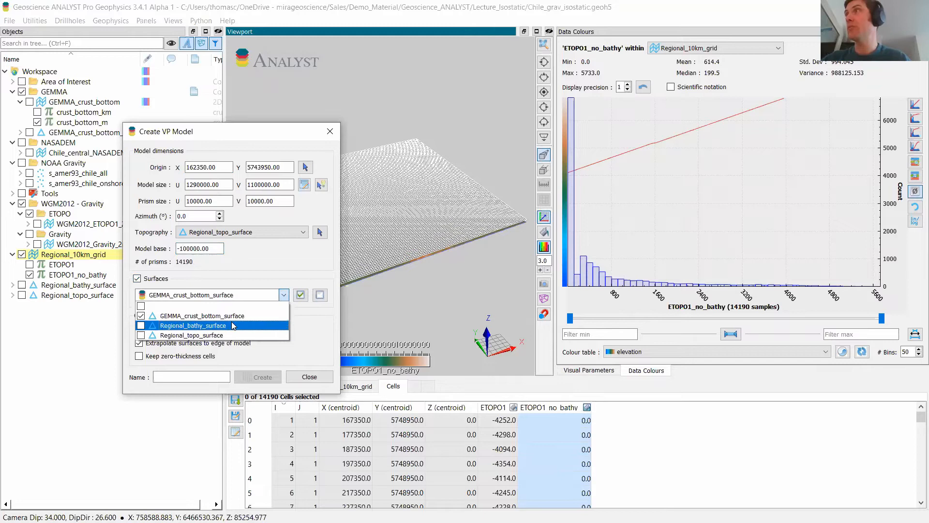
pyautogui.click(220, 328)
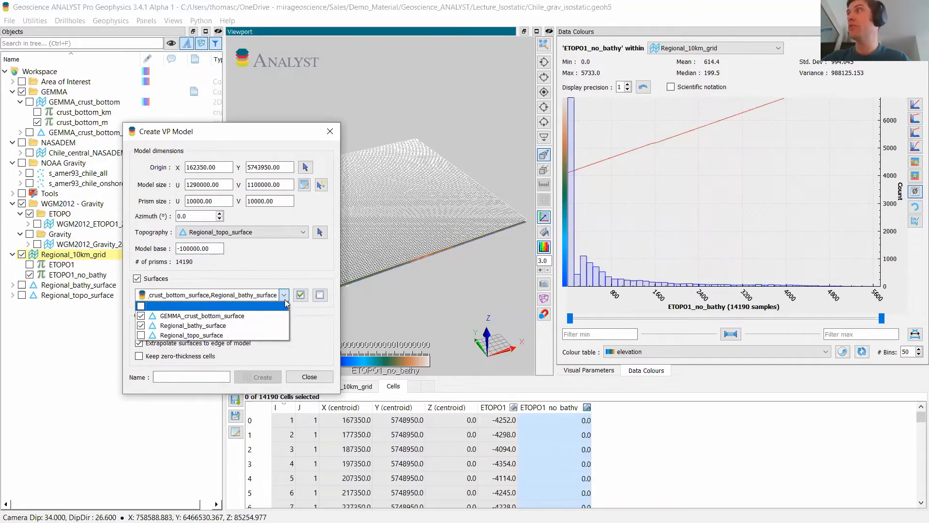
pyautogui.click(285, 299)
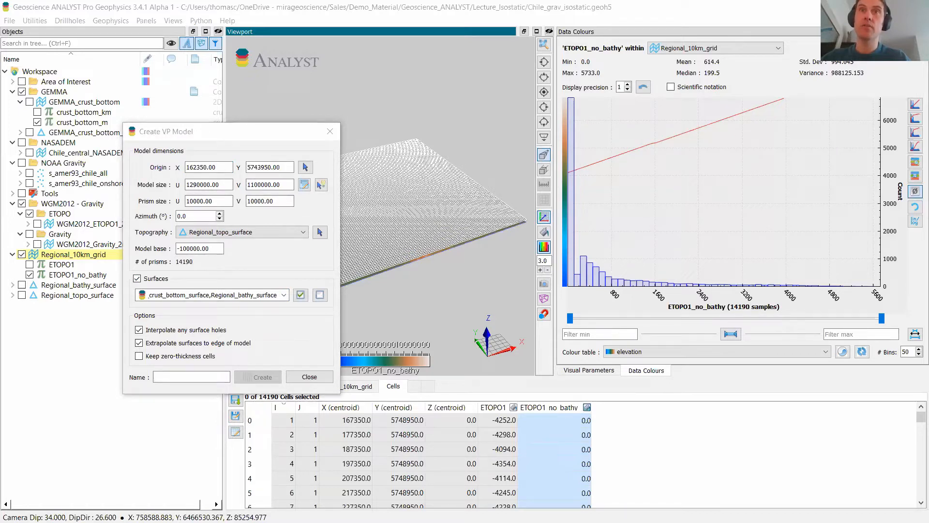
# Name the VP model Regional_Crust_model, create it and close the creation dialog.
pyautogui.click(169, 377)
pyautogui.write('Regional_Crust_model')
pyautogui.click(266, 377)
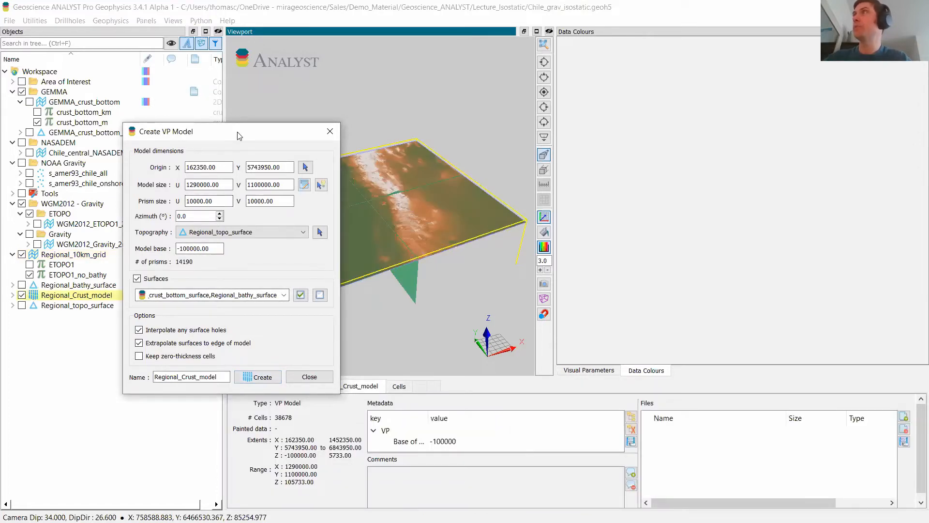
pyautogui.click(329, 130)
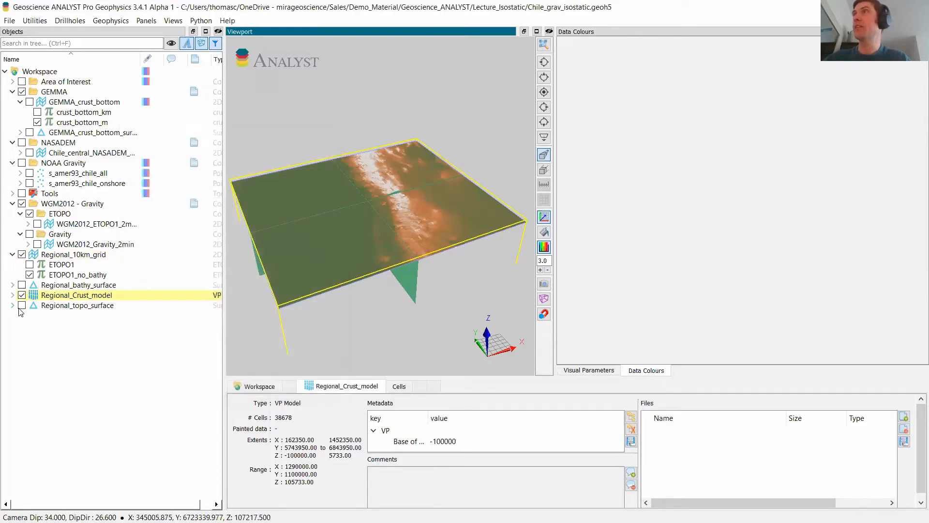
# Hide Regional_10km_grid and display Regional_Crust_model coloured by its Unit data.
pyautogui.click(12, 295)
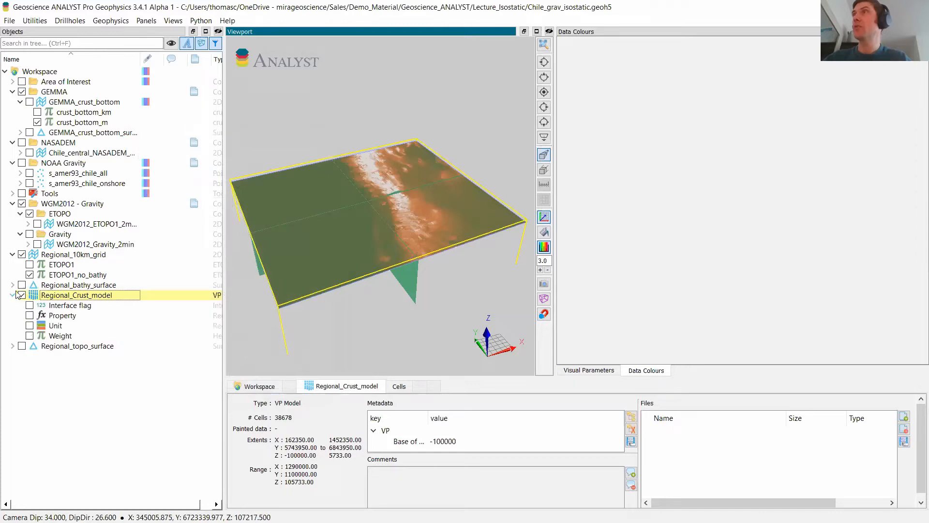
pyautogui.click(22, 255)
pyautogui.moveTo(412, 252); pyautogui.dragTo(295, 257)
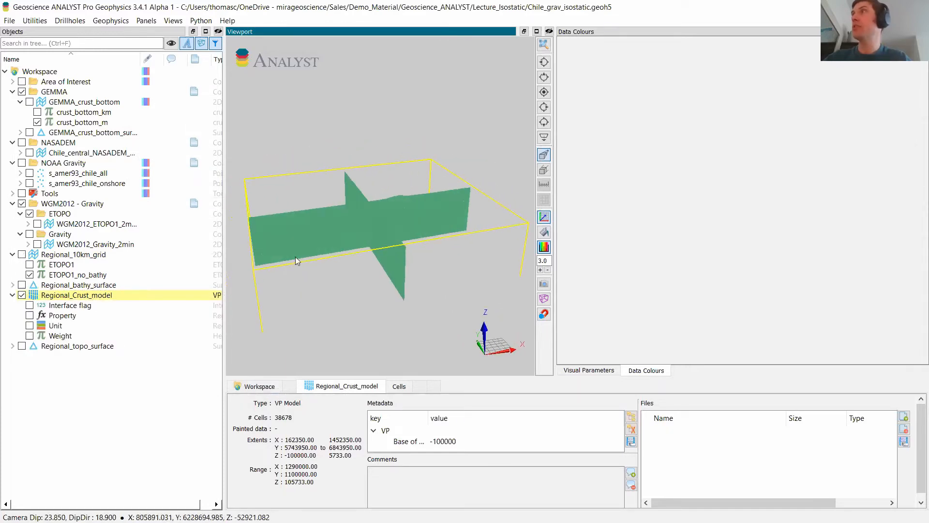
pyautogui.click(29, 325)
pyautogui.moveTo(415, 246); pyautogui.dragTo(395, 215)
pyautogui.scroll(3, 392, 228)
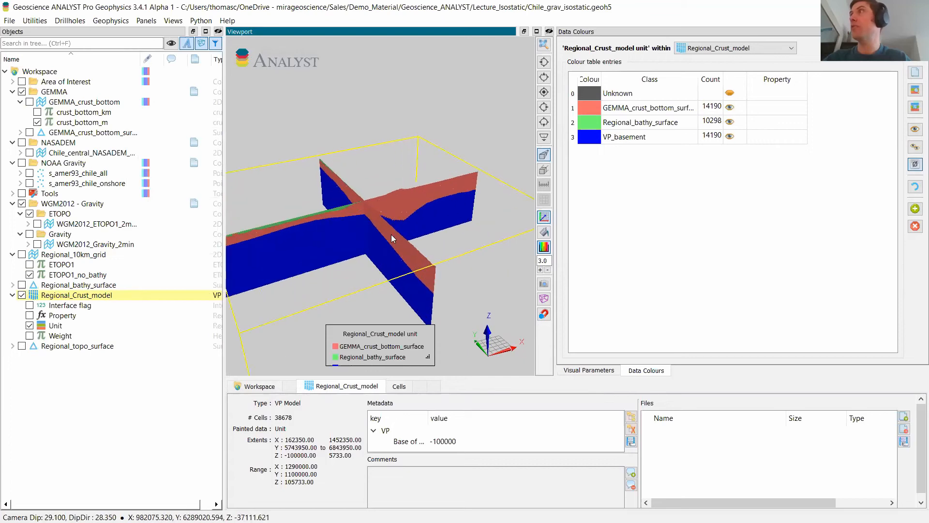
pyautogui.moveTo(357, 262); pyautogui.dragTo(363, 238)
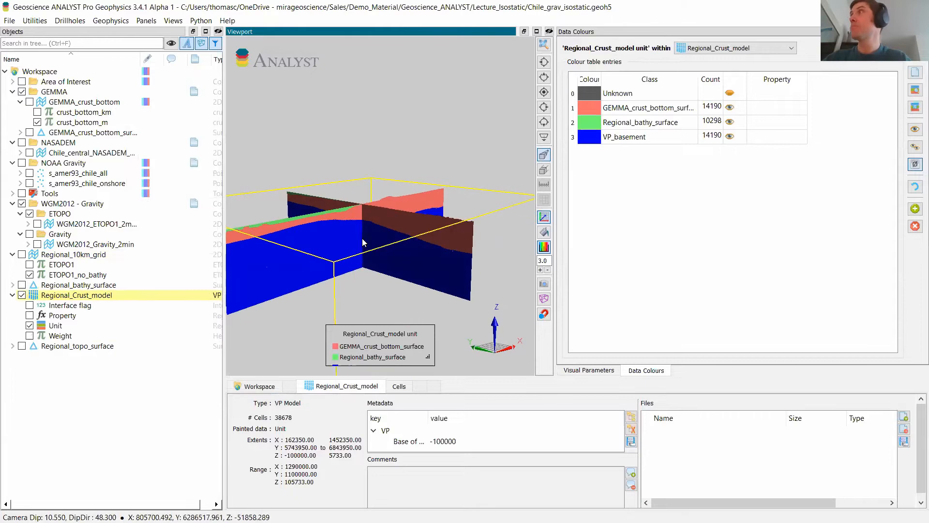
# View Regional_Crust_model by its Property data, return to the Unit display and inspect the cross-sections.
pyautogui.click(30, 316)
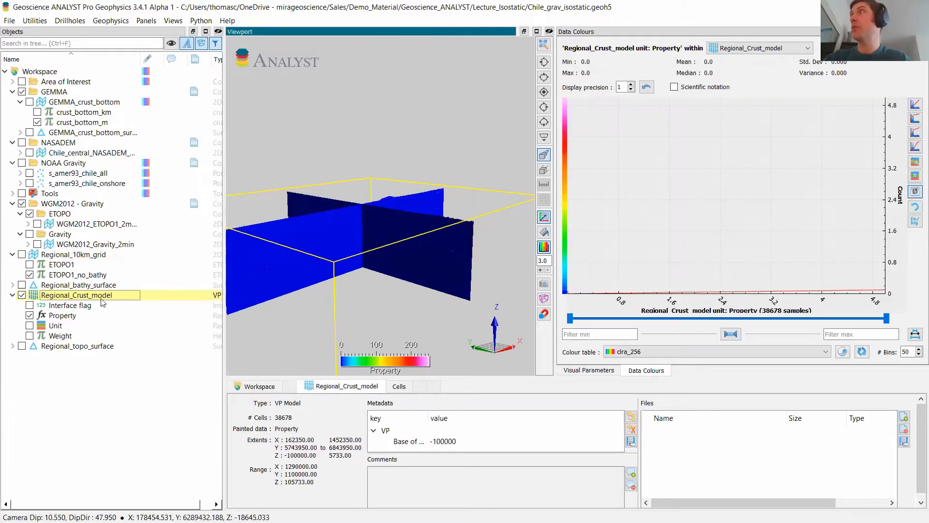
pyautogui.moveTo(383, 234); pyautogui.dragTo(373, 239)
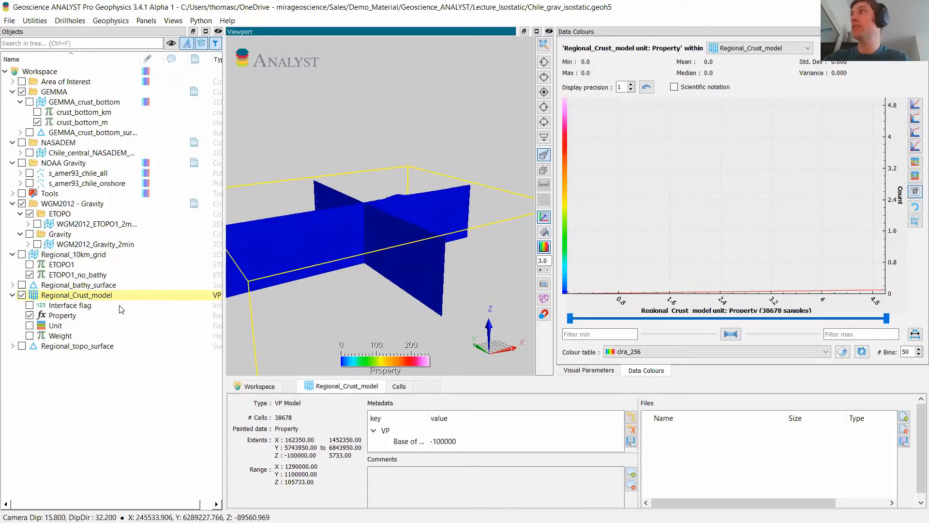
pyautogui.click(30, 326)
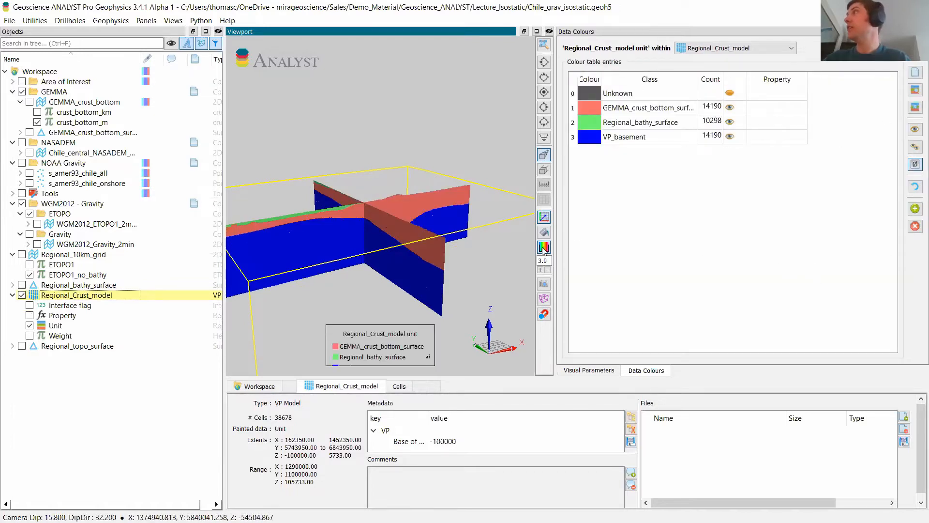
pyautogui.scroll(-3, 448, 261)
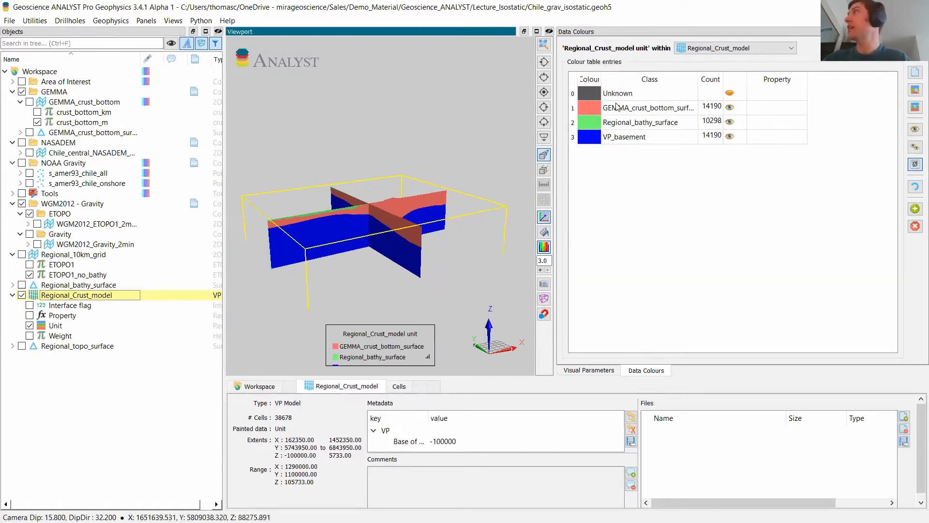
pyautogui.moveTo(410, 255); pyautogui.dragTo(394, 259)
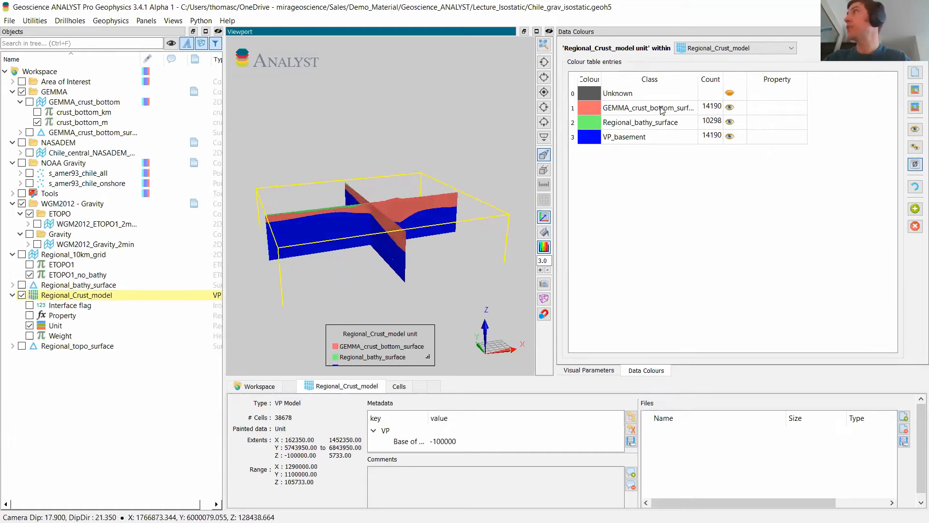
# Rename the GEMMA_crust_bottom_surface class to Crust and set its colour to brown #aa5500.
pyautogui.doubleClick(661, 110)
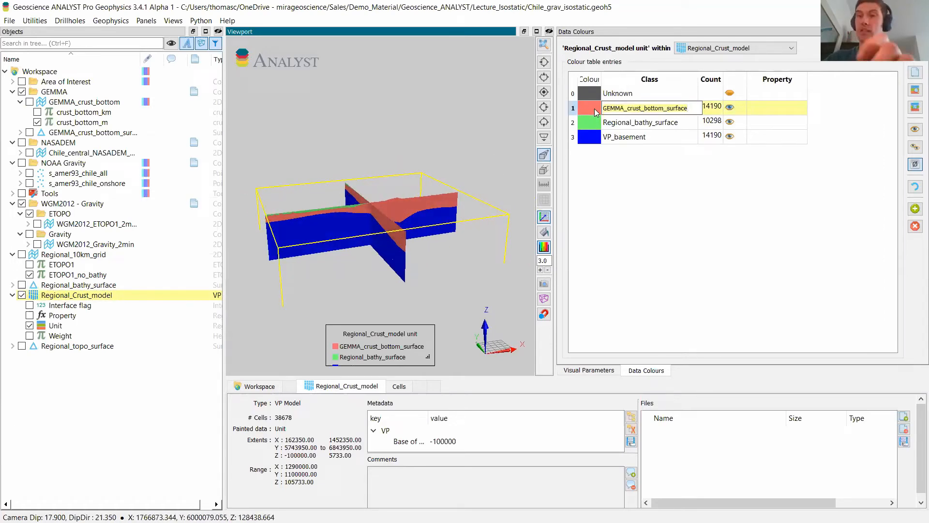
pyautogui.write('Crust')
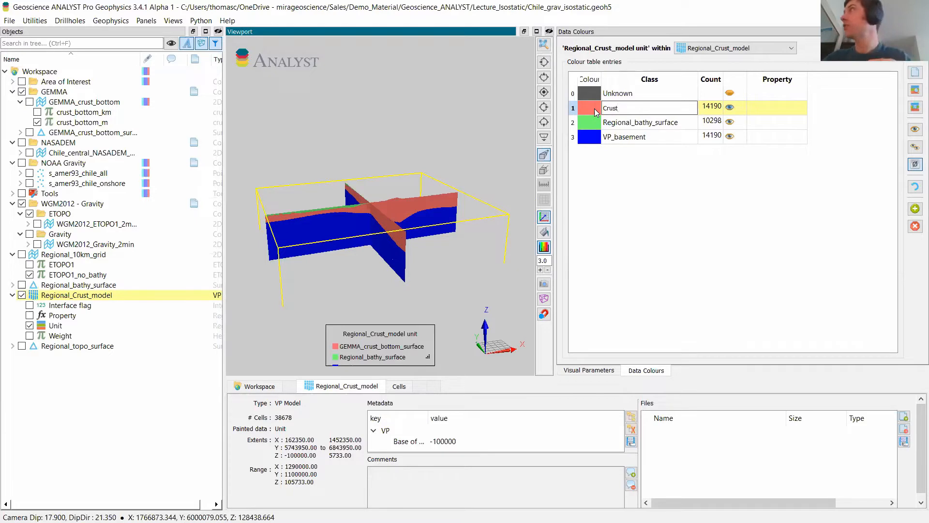
pyautogui.doubleClick(595, 108)
pyautogui.click(390, 181)
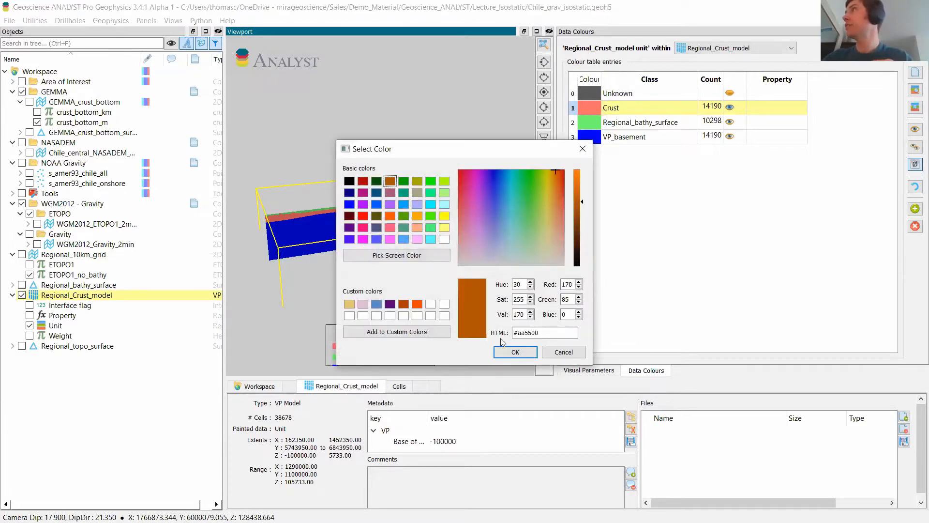
pyautogui.click(516, 352)
# Rename the Regional_bathy_surface class to Water and set its colour to light blue.
pyautogui.doubleClick(617, 124)
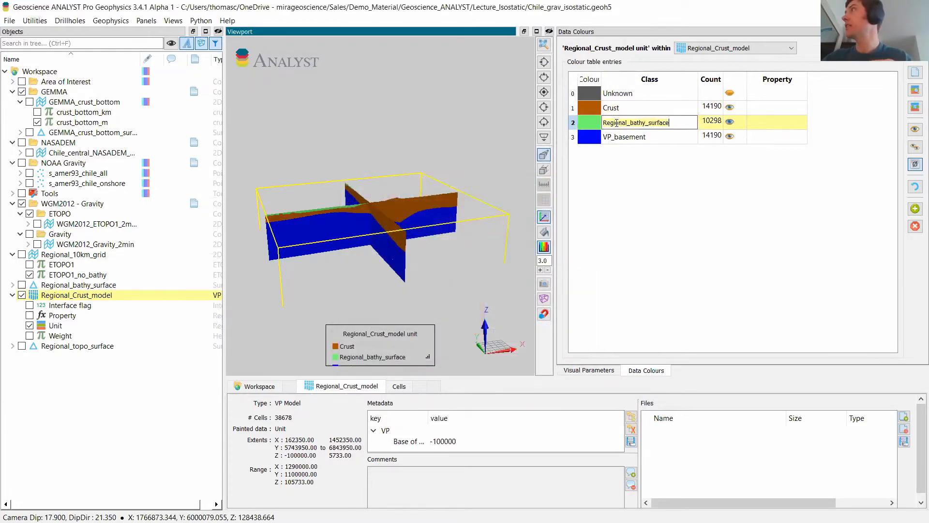
pyautogui.hotkey('ctrl', 'a')
pyautogui.write('Wa')
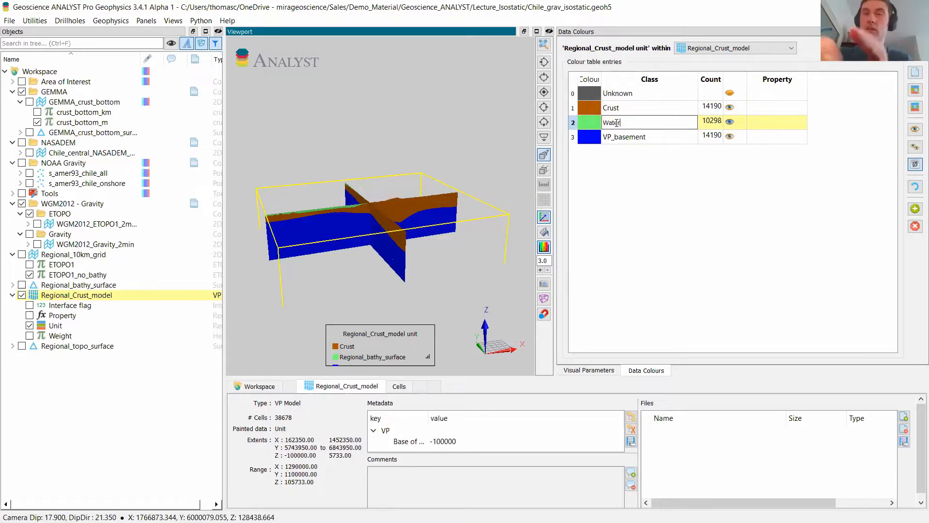
pyautogui.write('ter')
pyautogui.doubleClick(595, 118)
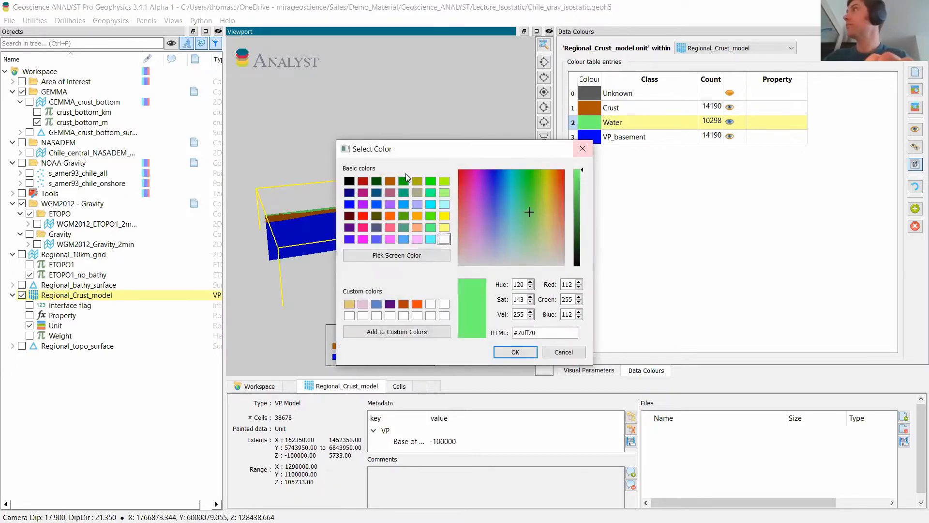
pyautogui.click(403, 204)
pyautogui.click(515, 352)
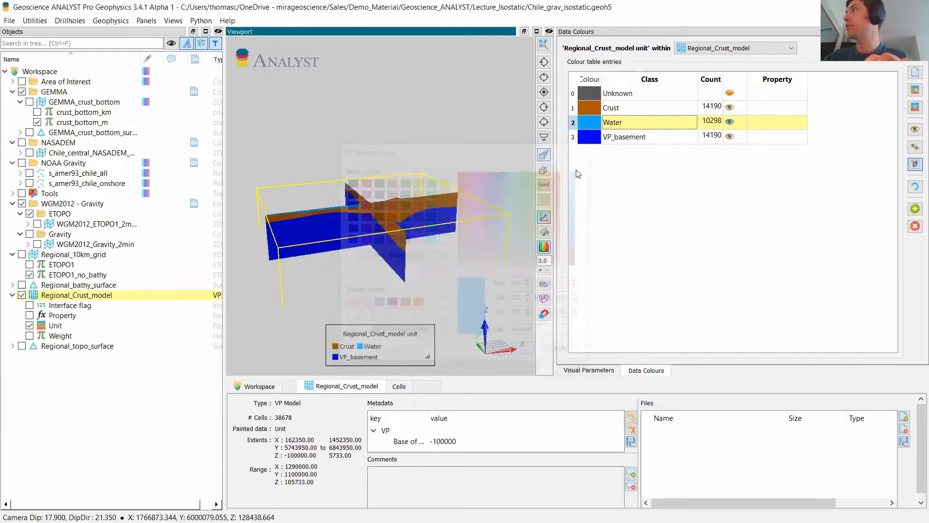
# Rename the VP_basement class to Mantle and set its colour to dark green.
pyautogui.doubleClick(615, 139)
pyautogui.hotkey('ctrl', 'a')
pyautogui.write('M')
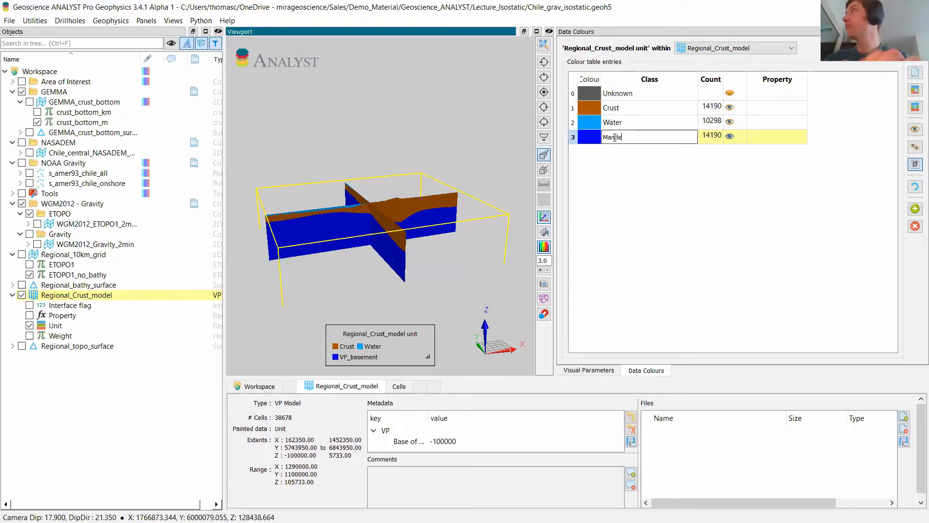
pyautogui.doubleClick(595, 138)
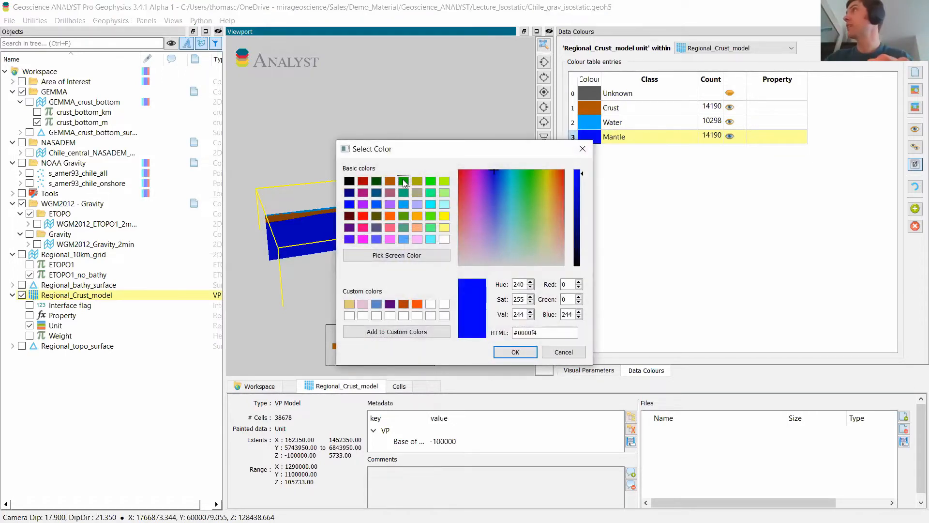
pyautogui.click(404, 182)
pyautogui.click(515, 352)
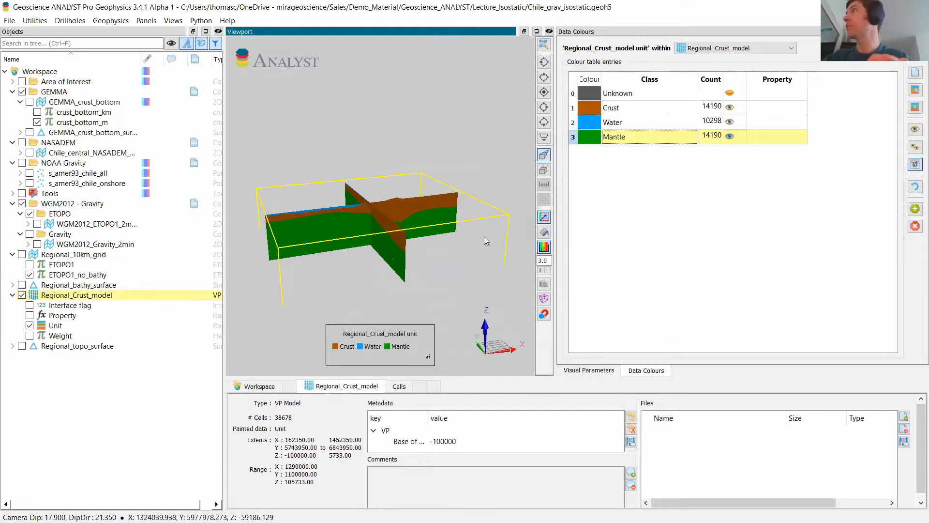
# Rename the Property column of the unit table to Density_CBG.
pyautogui.doubleClick(776, 80)
pyautogui.write('Density')
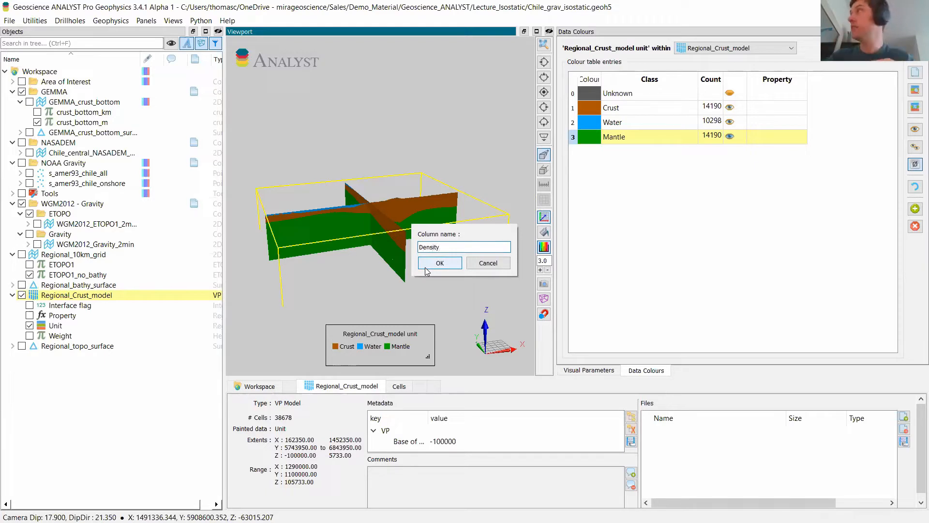
pyautogui.write('_CBG')
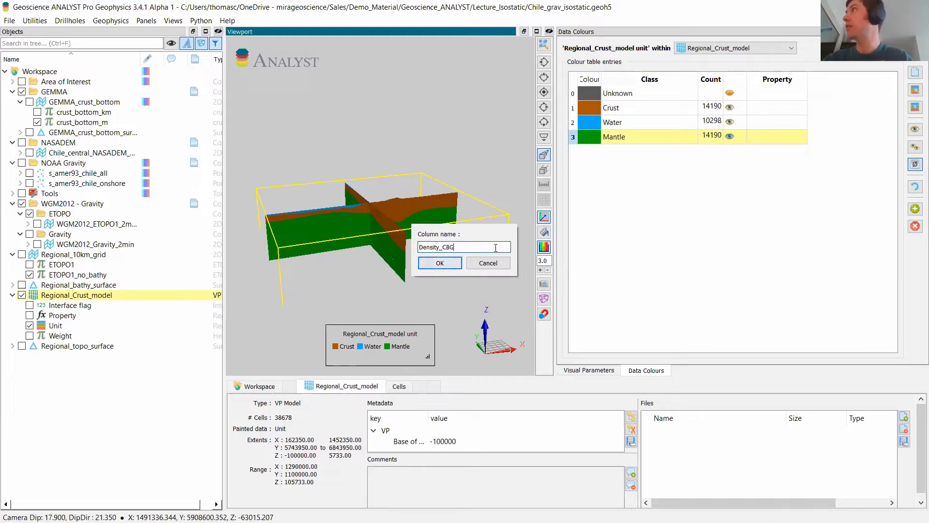
pyautogui.click(449, 268)
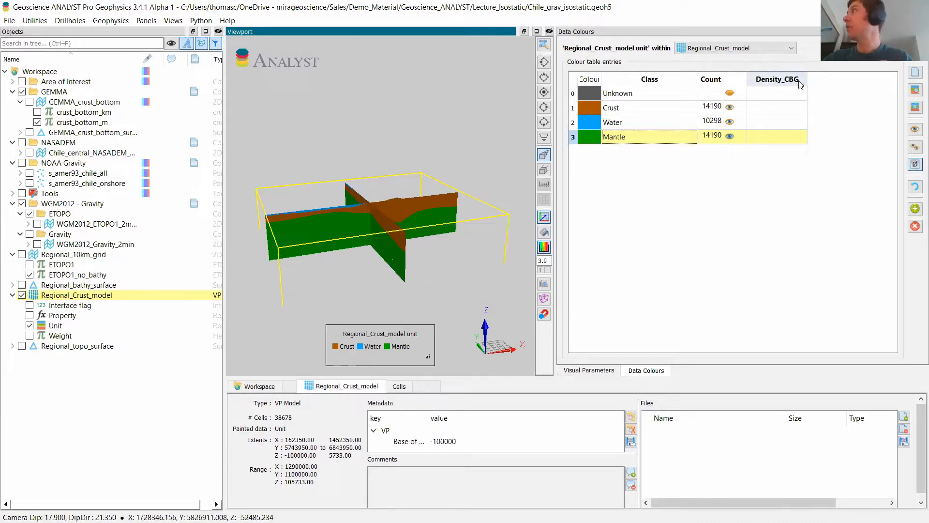
# Add a second property column named Density_ISO to the unit table.
pyautogui.click(916, 212)
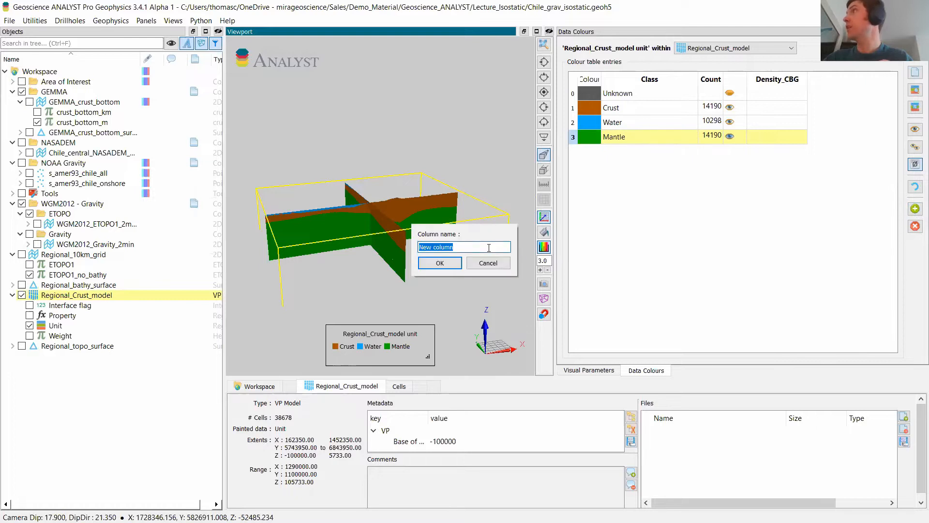
pyautogui.write('Desnity')
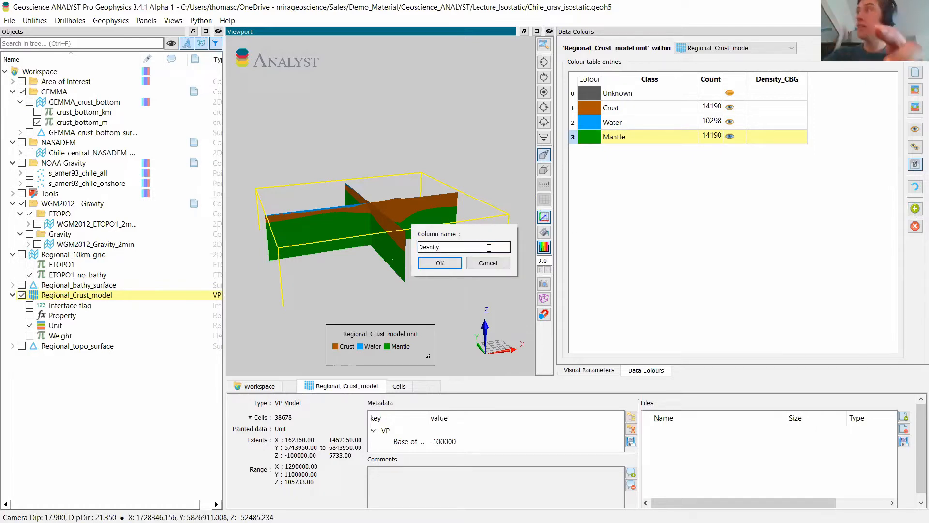
pyautogui.write('_ISO')
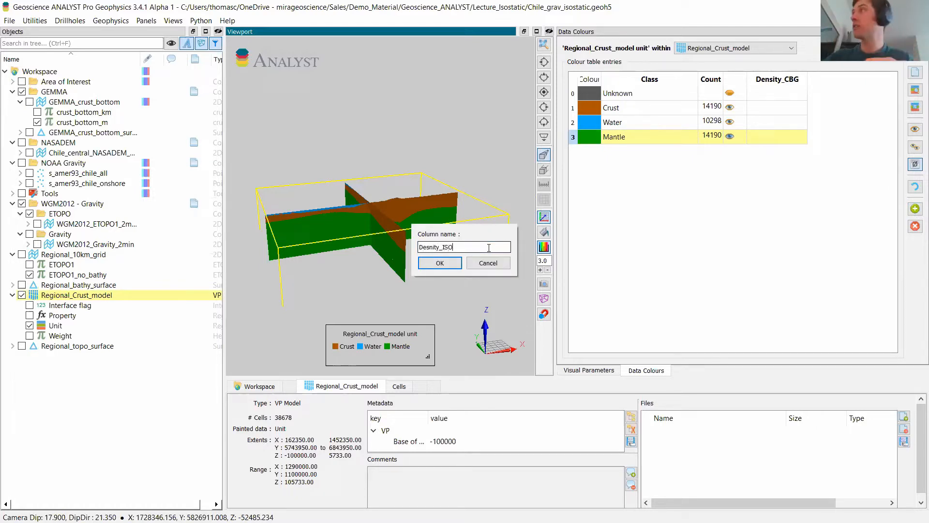
pyautogui.click(435, 247)
pyautogui.press('BackSpace')
pyautogui.press('BackSpace')
pyautogui.press('BackSpace')
pyautogui.write('nsi')
pyautogui.click(440, 262)
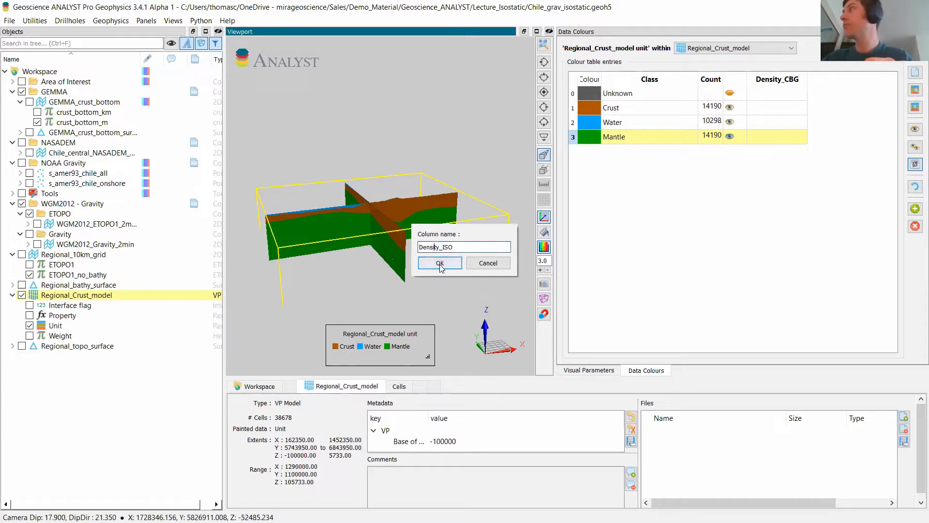
# Set the Crust class's density to 2.67 in both the Density_CBG and Density_ISO columns.
pyautogui.click(777, 110)
pyautogui.click(776, 108)
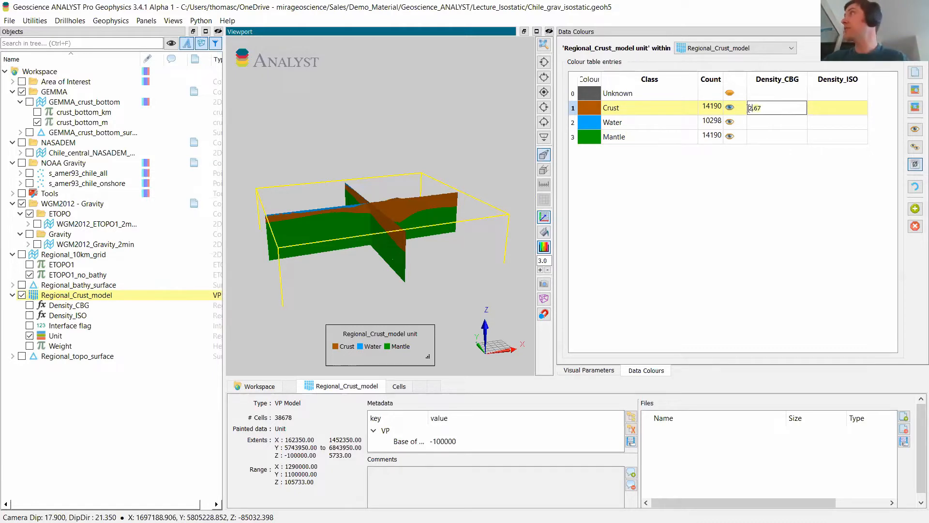
pyautogui.doubleClick(828, 106)
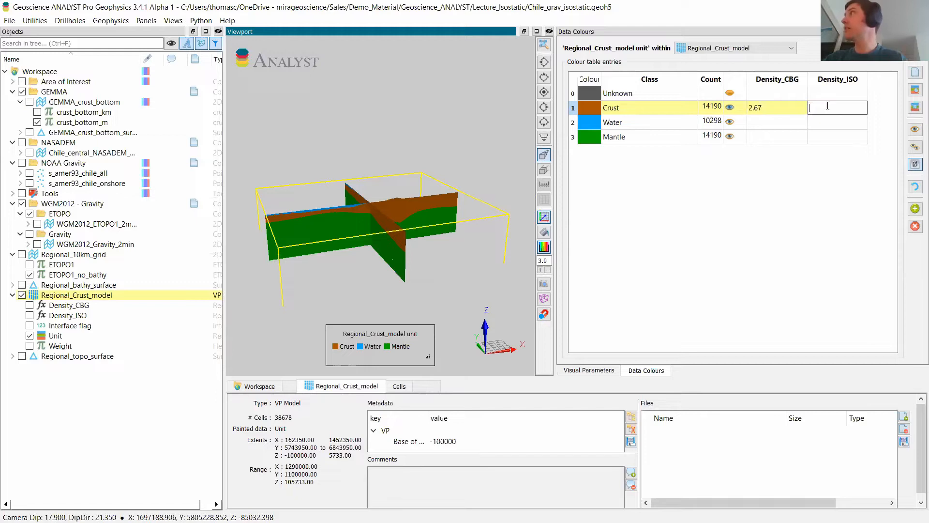
pyautogui.write('2.67')
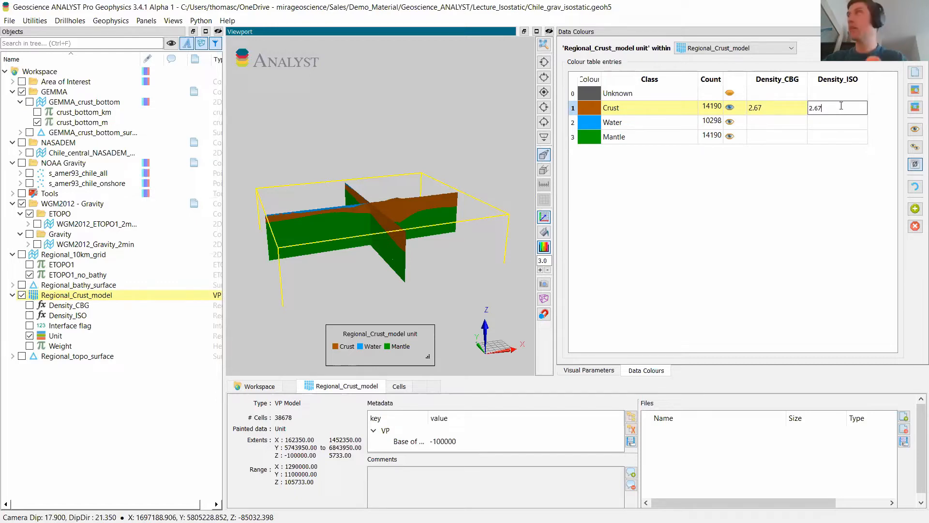
# Set the Water class's density to 1.027 in both the Density_CBG and Density_ISO columns.
pyautogui.doubleClick(770, 123)
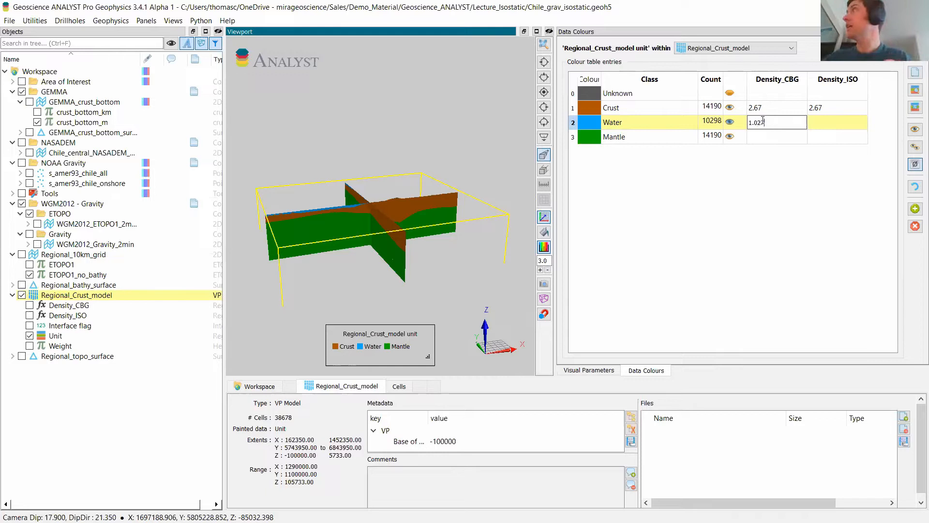
pyautogui.write('1.027')
pyautogui.doubleClick(844, 121)
pyautogui.write('1.027')
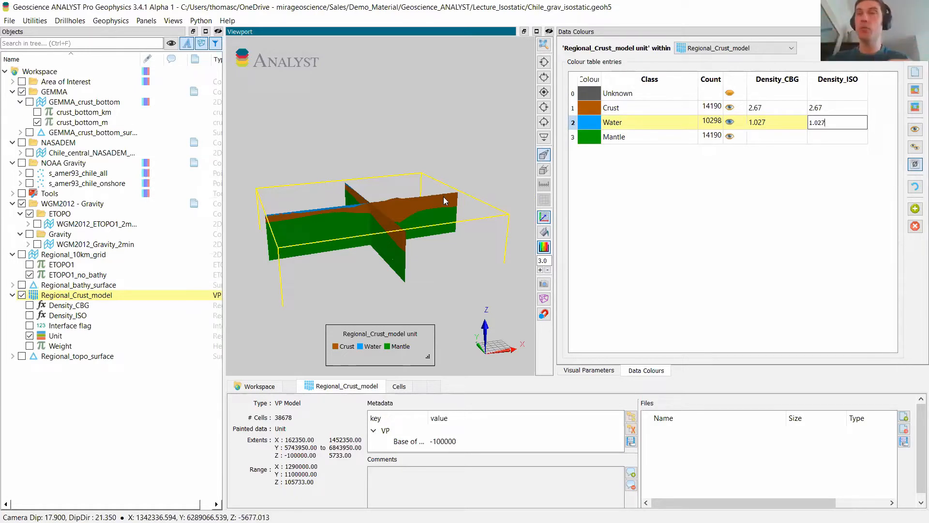
# Set the Mantle class's density to 2.67 in Density_CBG and 3.27 in Density_ISO.
pyautogui.doubleClick(786, 138)
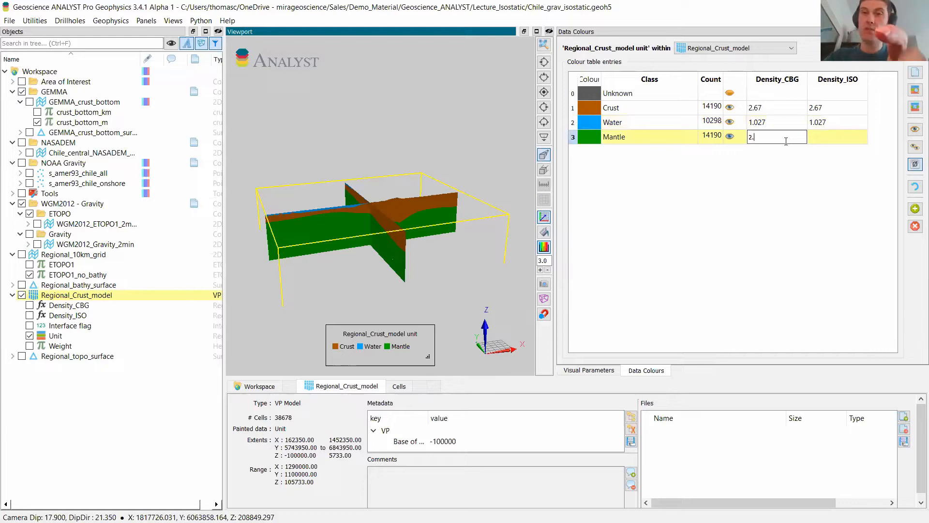
pyautogui.click(822, 138)
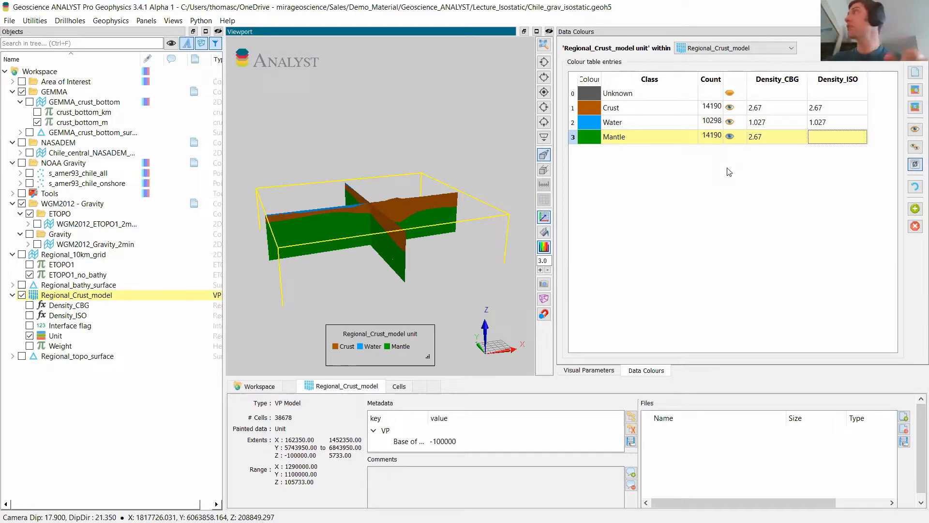
pyautogui.doubleClick(821, 137)
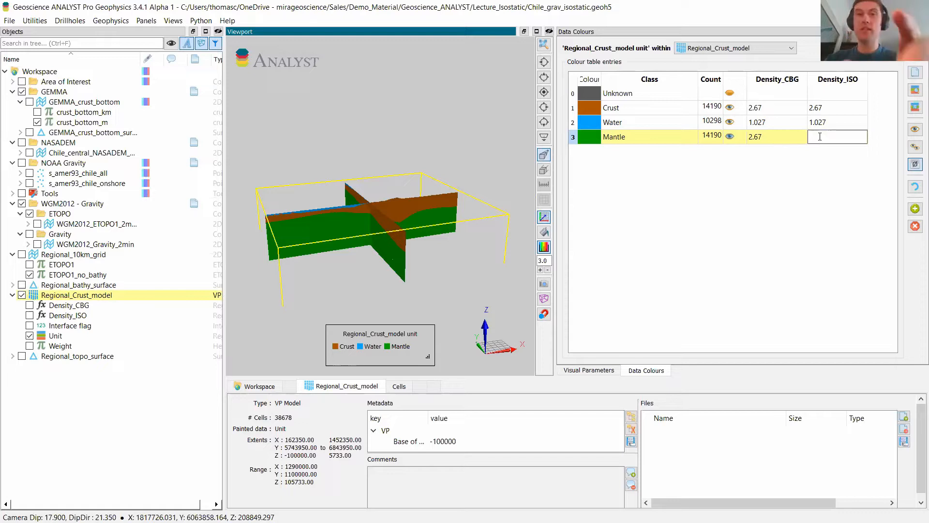
pyautogui.write('3.2')
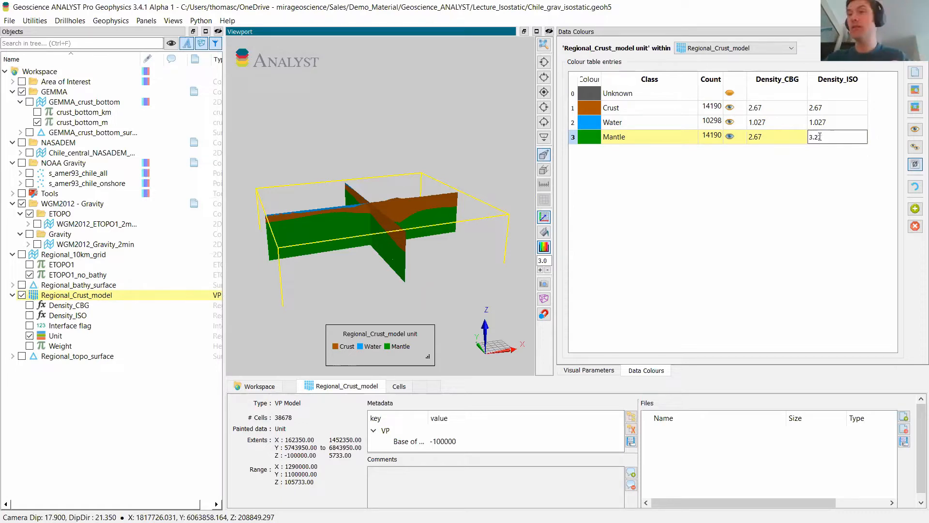
pyautogui.write('7')
pyautogui.press('Return')
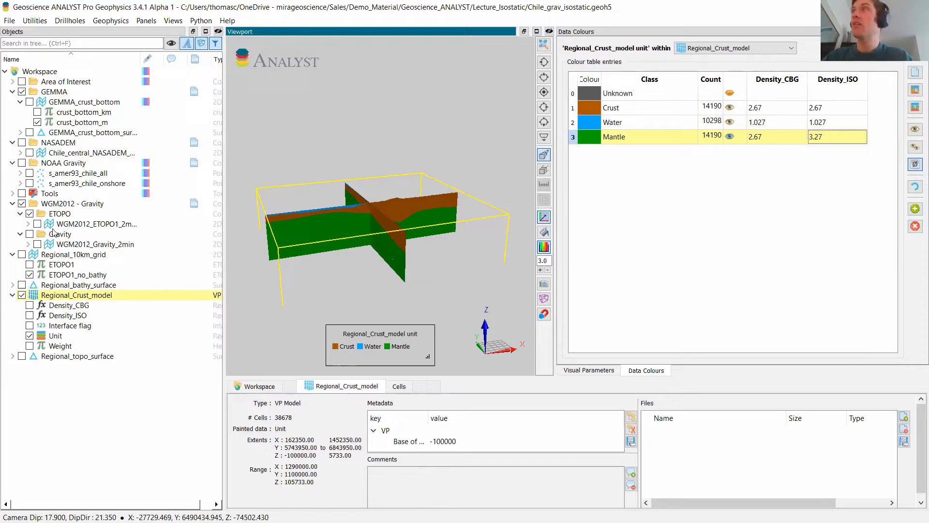
# Show the WGM2012_Gravity_2min grid and hide the Regional_Crust_model.
pyautogui.click(37, 244)
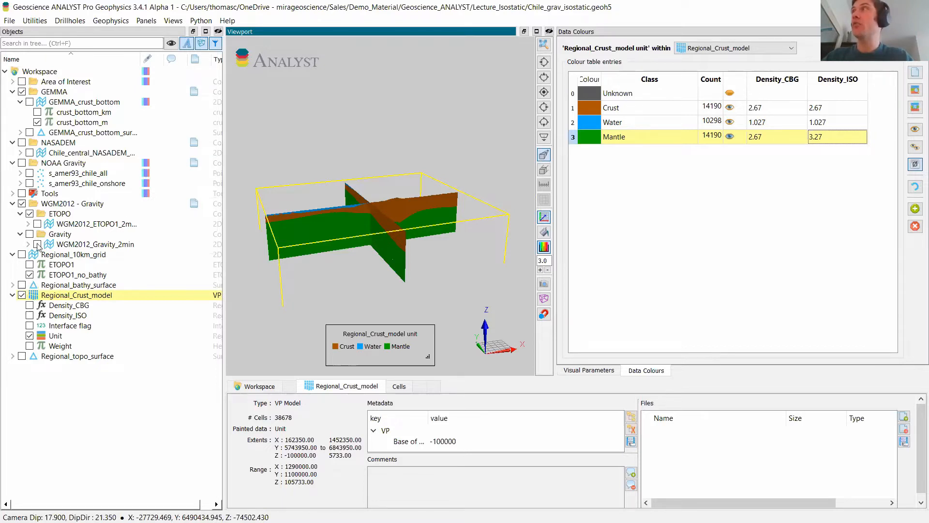
pyautogui.click(22, 296)
pyautogui.moveTo(426, 211); pyautogui.dragTo(393, 254)
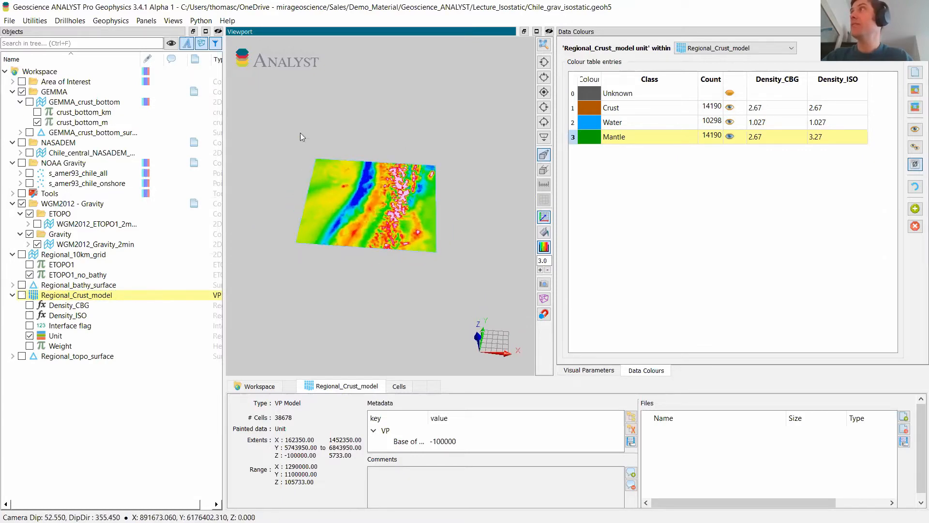
# Start a new 2D grid design with its origin and extents taken from the WGM2012_Gravity_2min grid.
pyautogui.click(39, 23)
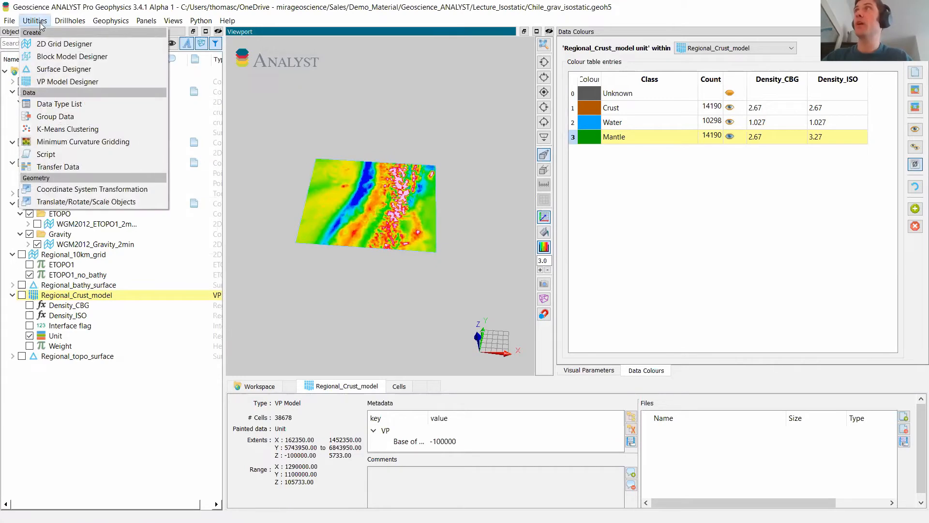
pyautogui.click(53, 43)
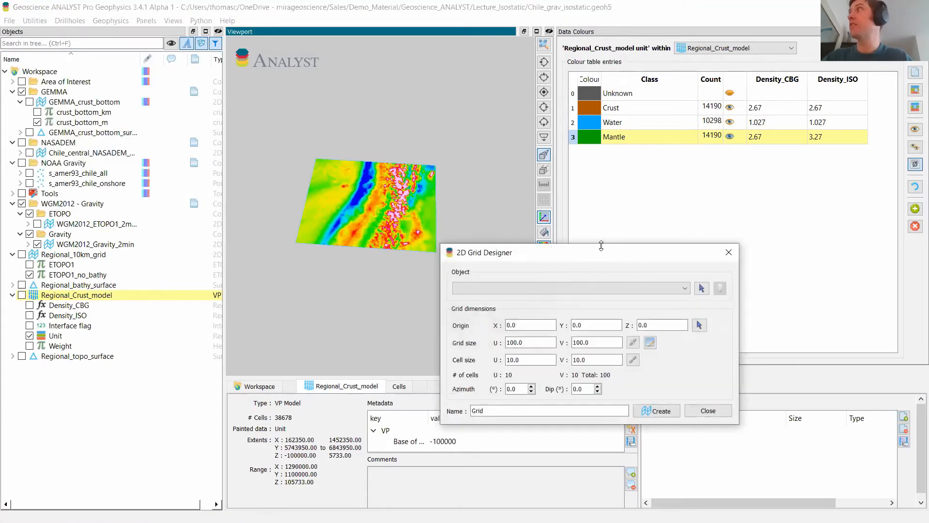
pyautogui.moveTo(573, 255); pyautogui.dragTo(322, 261)
pyautogui.click(451, 294)
pyautogui.click(407, 237)
pyautogui.click(469, 293)
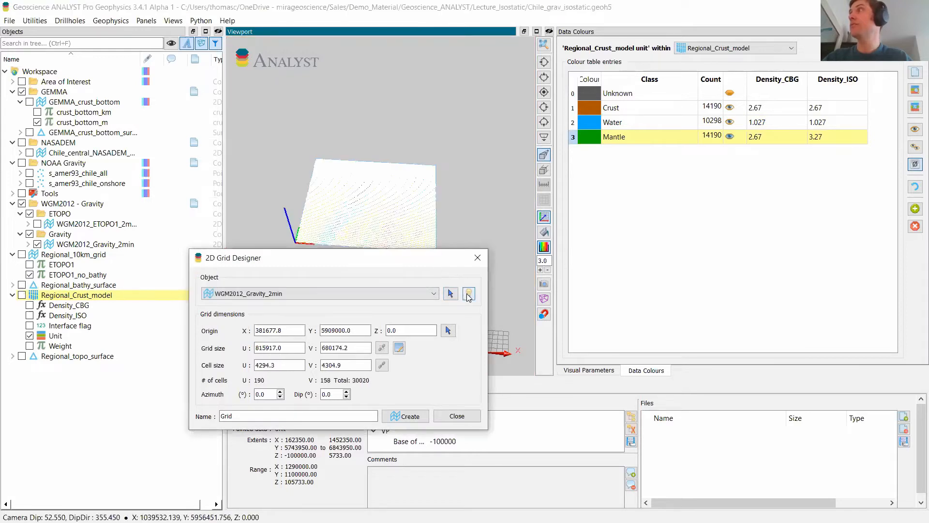
# Set the new grid's cell size to 10000 in both the U and V directions.
pyautogui.moveTo(296, 365); pyautogui.dragTo(253, 369)
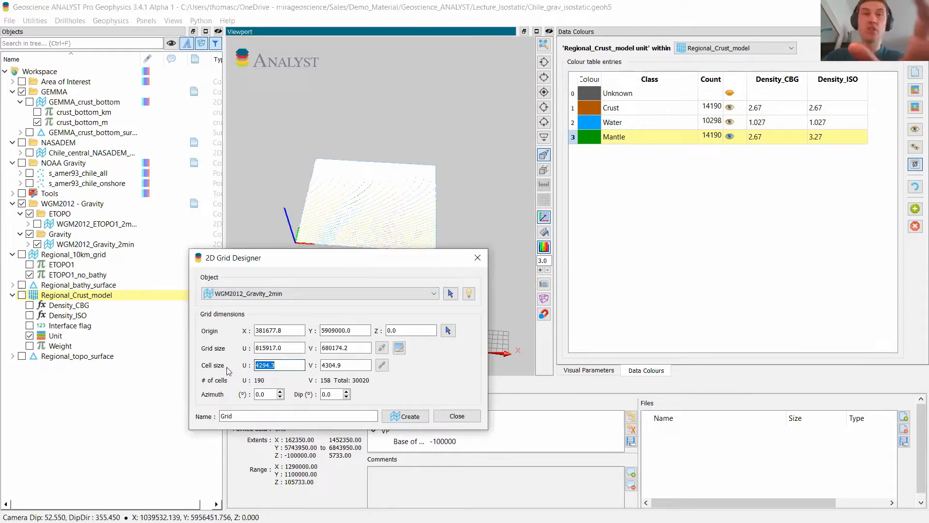
pyautogui.write('10000')
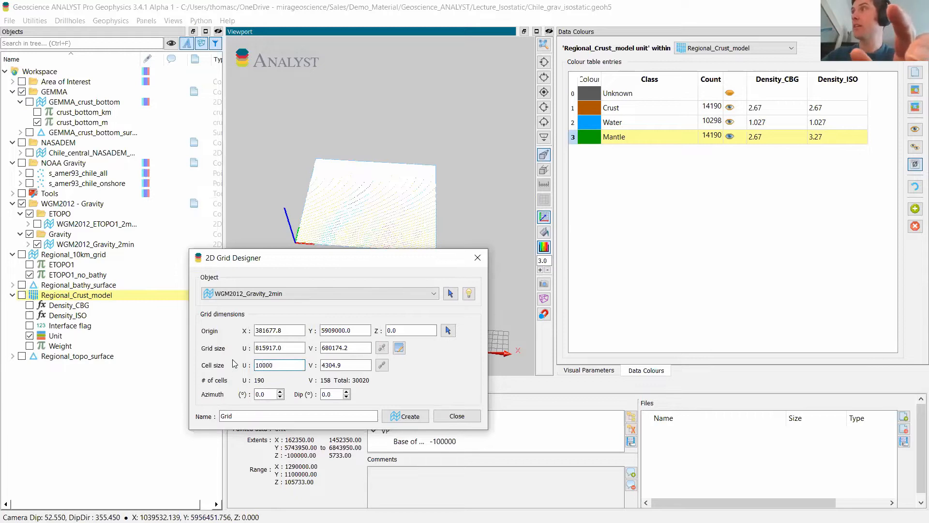
pyautogui.press('Tab')
pyautogui.write('1000')
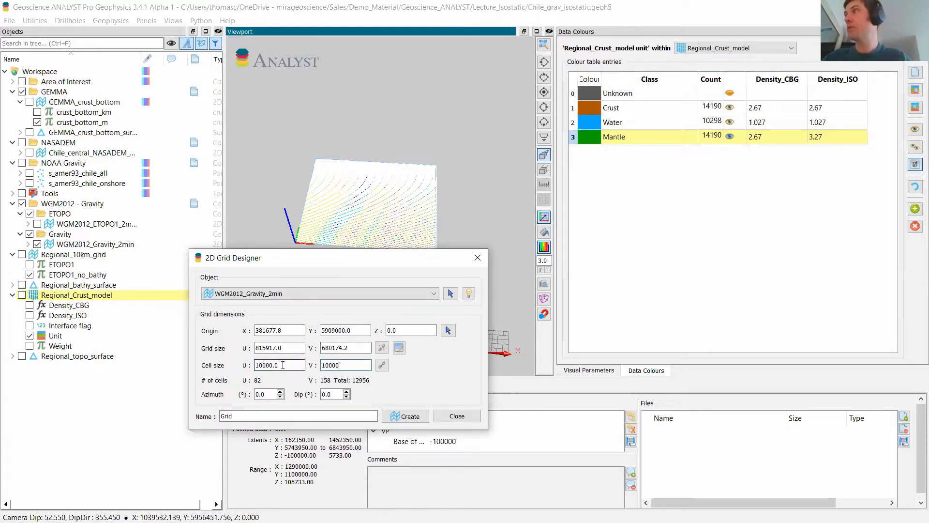
pyautogui.click(283, 366)
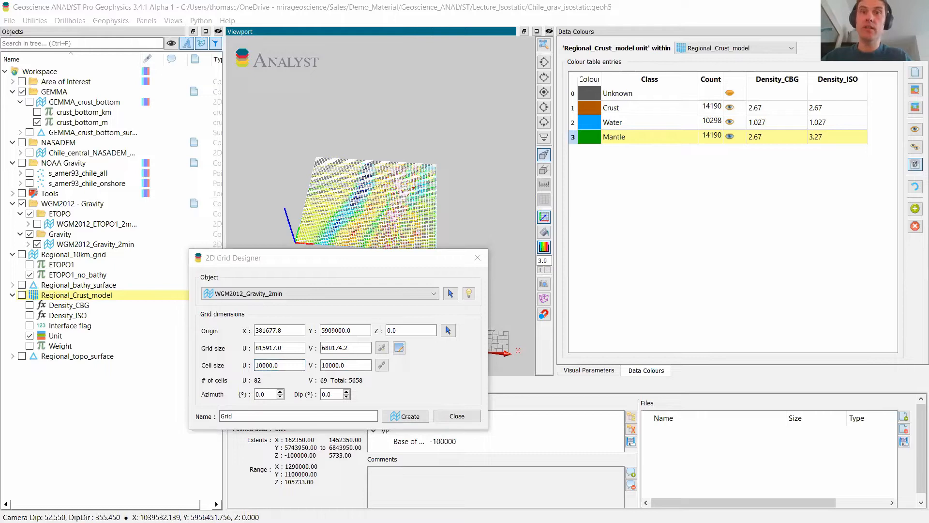
# Name the grid WGM2012_Gravity_10km_grid, create it and close the 2D Grid Designer.
pyautogui.moveTo(246, 417); pyautogui.dragTo(200, 418)
pyautogui.write('WGM2012_Gravity_10km_grid')
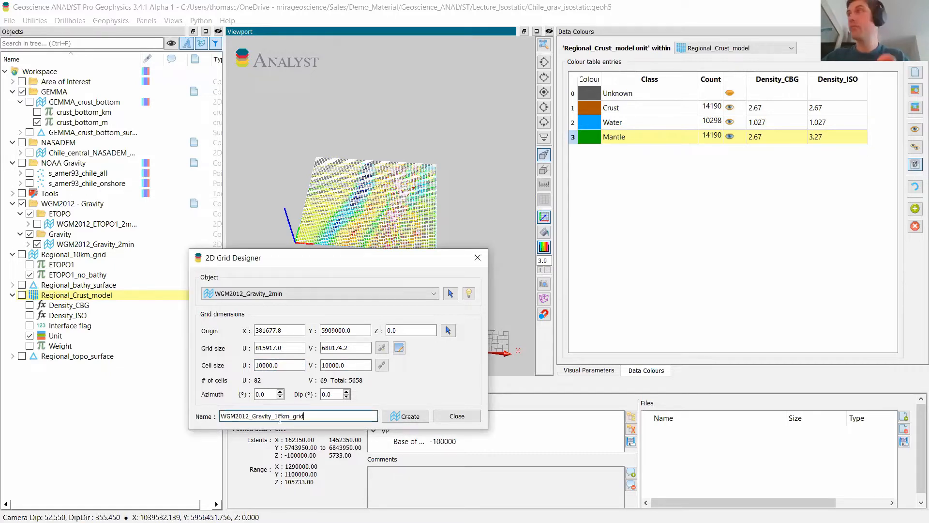
pyautogui.click(408, 418)
pyautogui.click(478, 258)
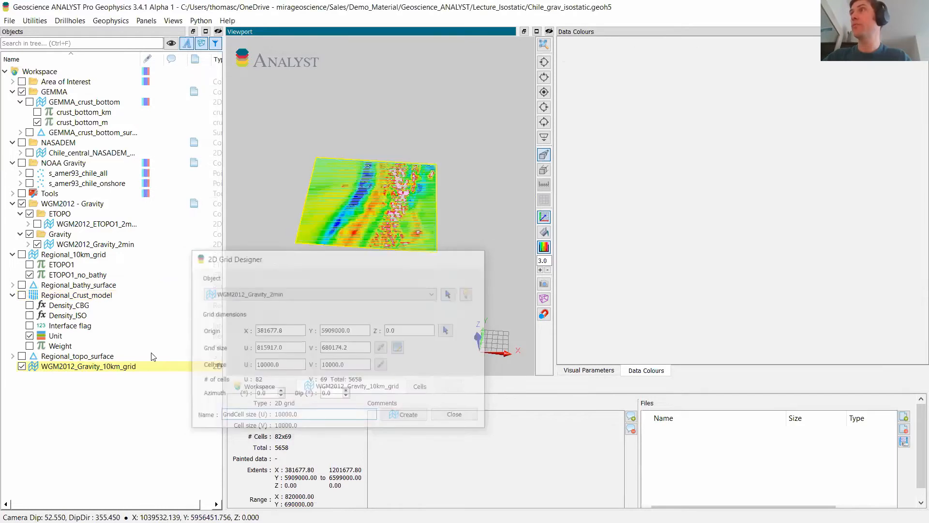
# Move WGM2012_Gravity_10km_grid into the Gravity folder and collapse the Regional_10km_grid and Regional_Crust_model entries in the object tree.
pyautogui.moveTo(98, 367); pyautogui.dragTo(131, 240)
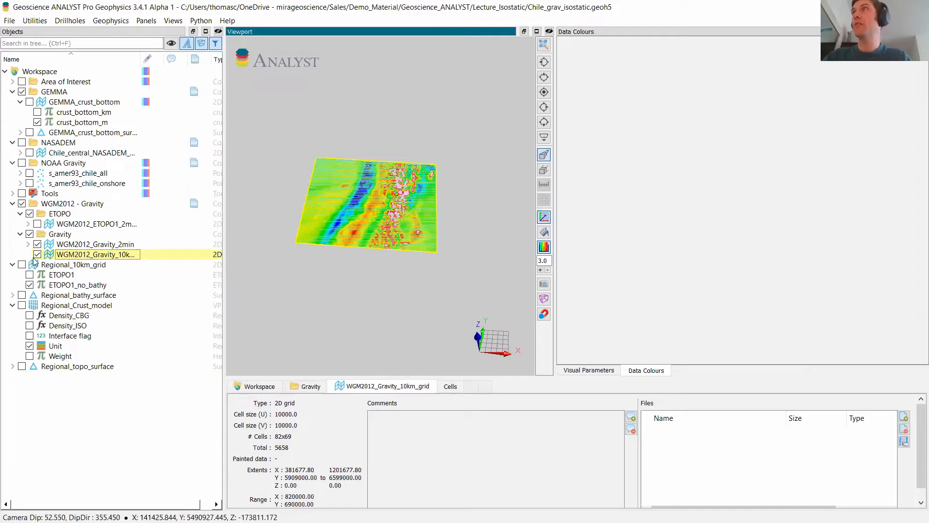
pyautogui.click(12, 264)
pyautogui.click(12, 285)
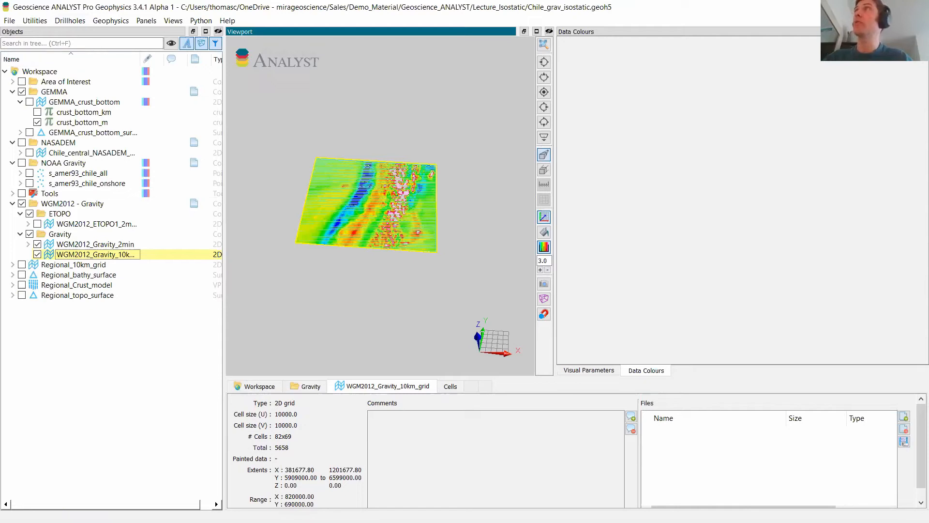
# Transfer all properties of WGM2012_Gravity_2min to the cells of WGM2012_Gravity_10km_grid.
pyautogui.click(9, 21)
pyautogui.moveTo(28, 21)
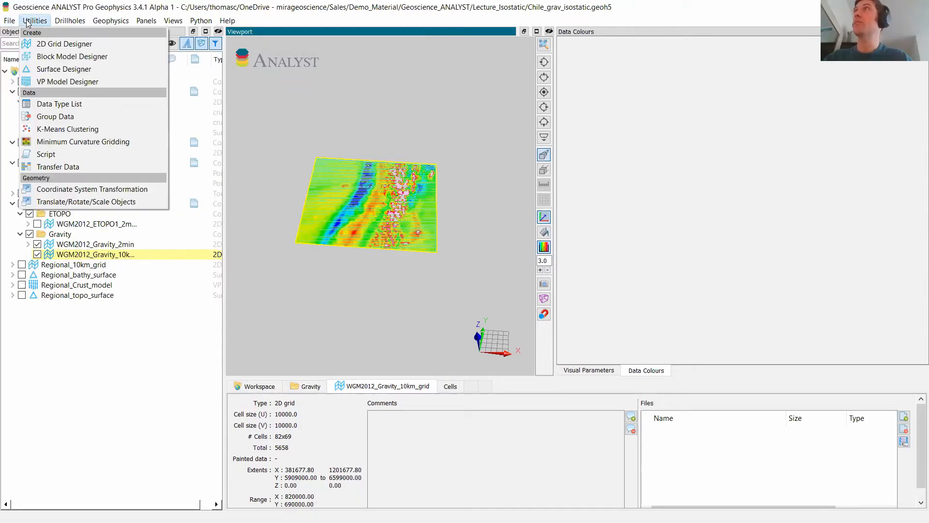
pyautogui.click(58, 166)
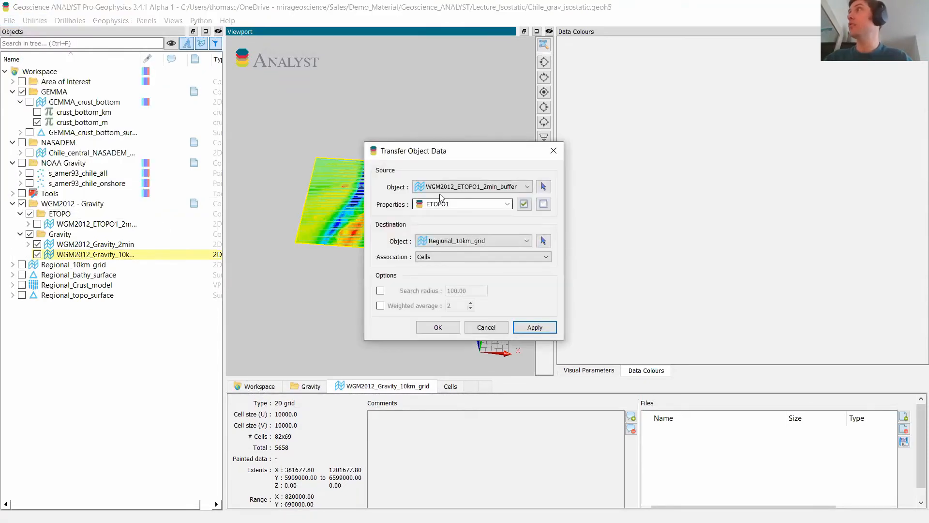
pyautogui.click(464, 186)
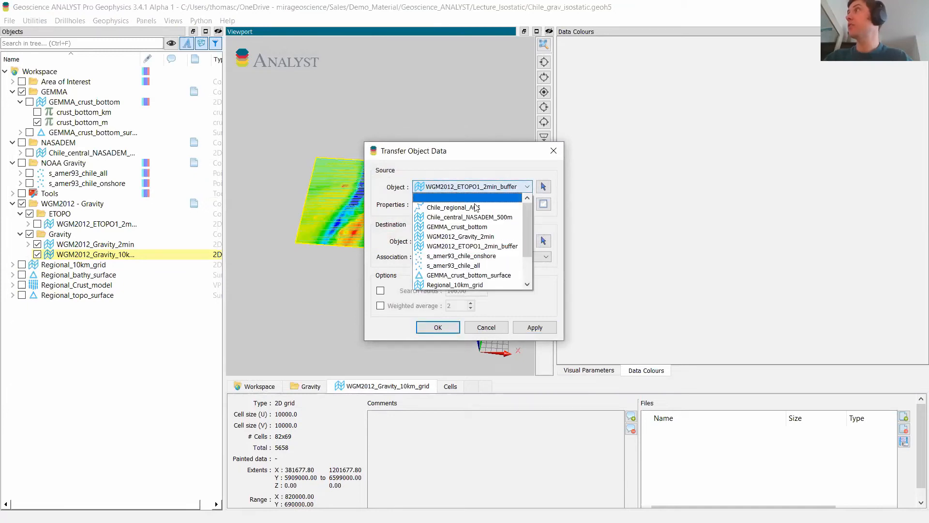
pyautogui.click(486, 238)
pyautogui.click(507, 204)
pyautogui.click(523, 204)
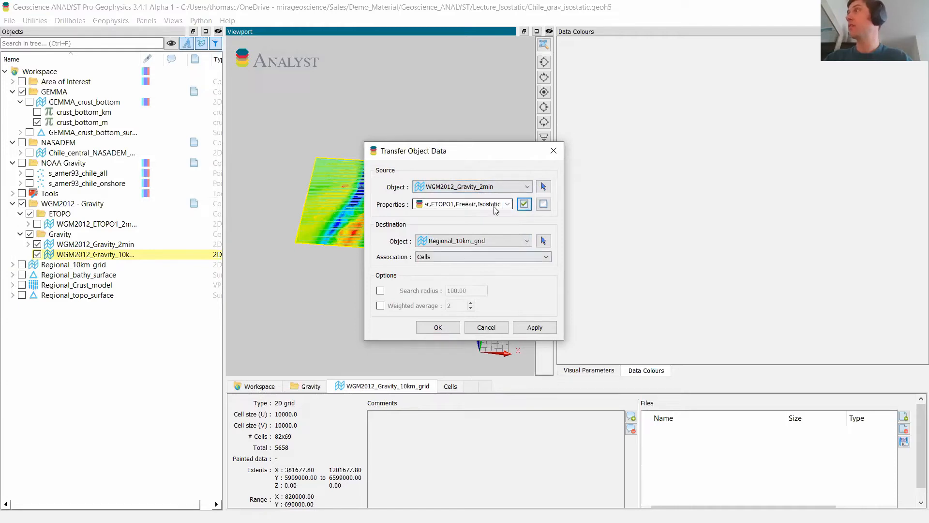
pyautogui.click(462, 241)
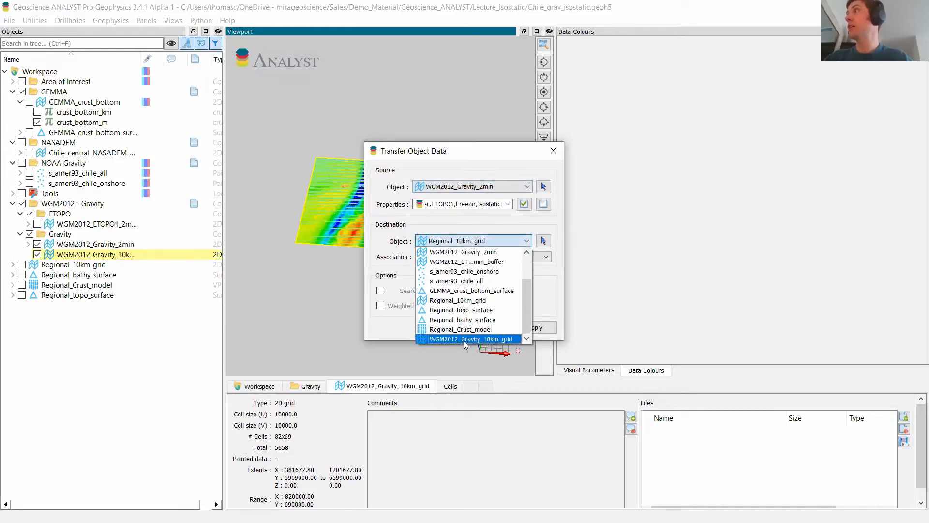
pyautogui.click(465, 339)
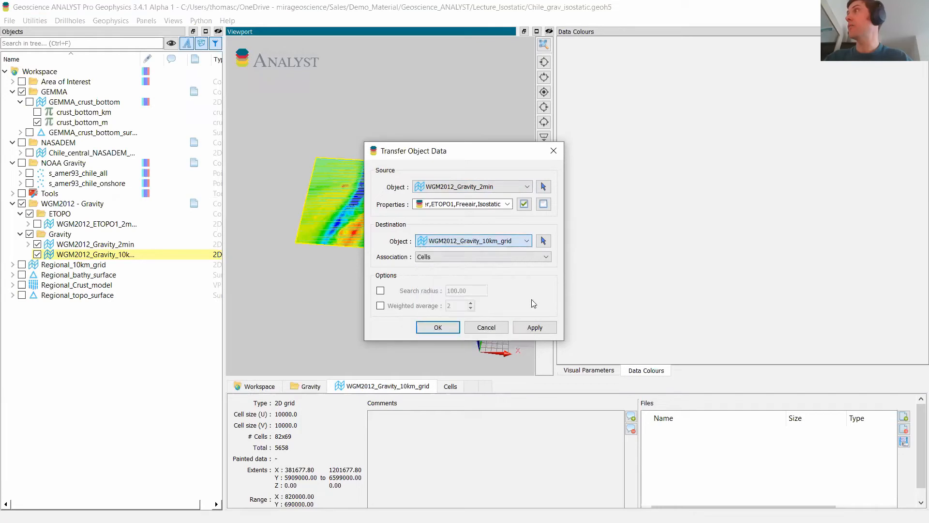
pyautogui.click(532, 328)
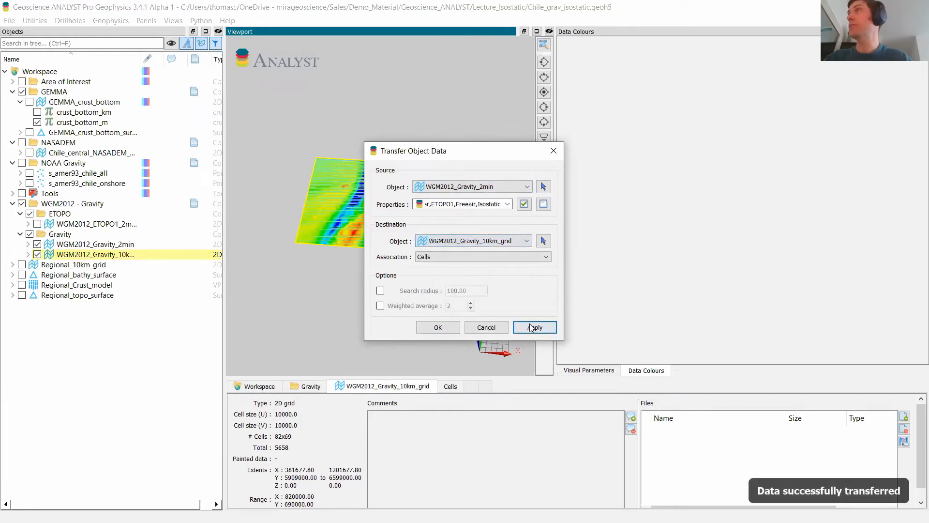
pyautogui.click(500, 328)
# Hide the WGM2012_Gravity_2min grid and display the Freeair property on WGM2012_Gravity_10km_grid.
pyautogui.click(28, 255)
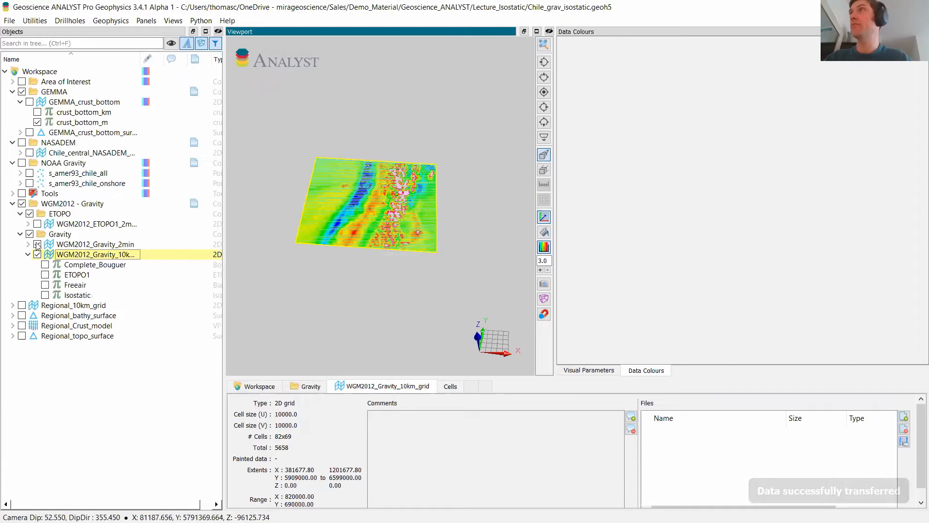
pyautogui.click(38, 244)
pyautogui.click(45, 286)
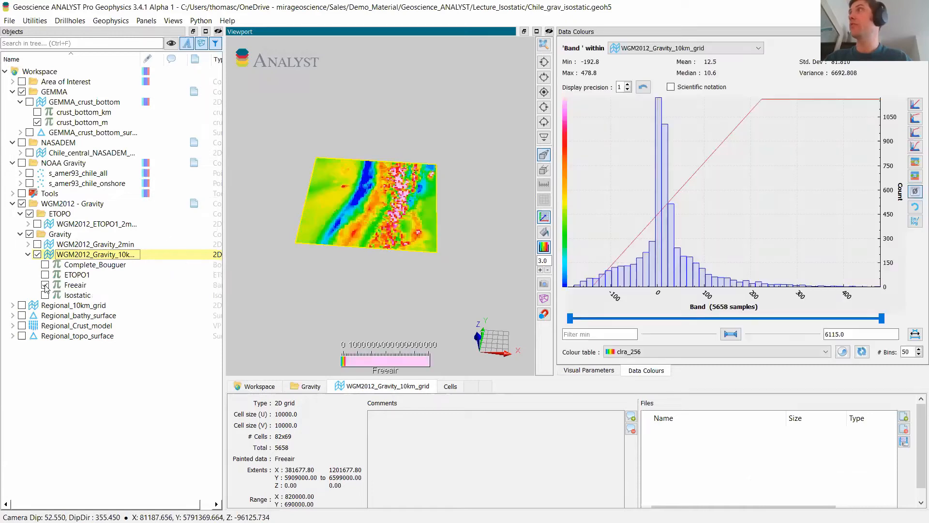
# Generate a surface named WGM2012_Gravity_10km_ETOPO1_surface from the ETOPO1 property of WGM2012_Gravity_10km_grid.
pyautogui.rightClick(89, 260)
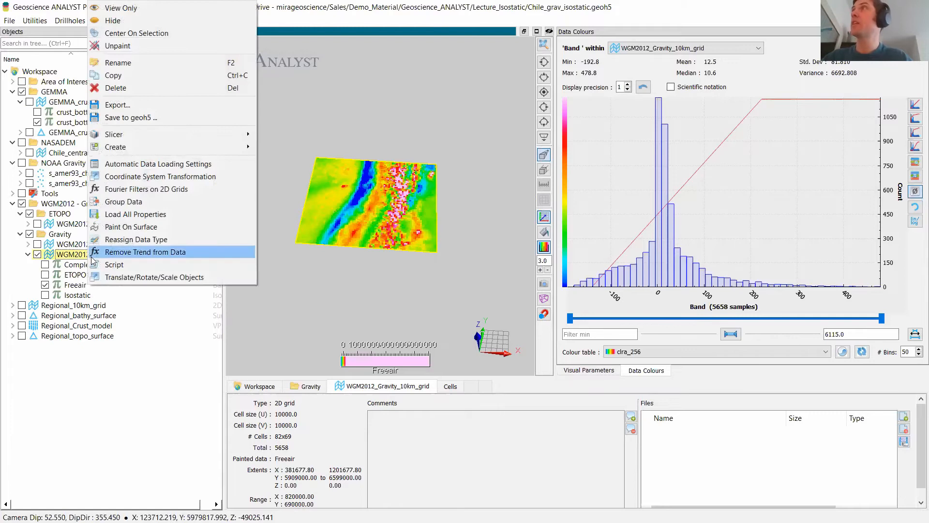
pyautogui.moveTo(192, 149)
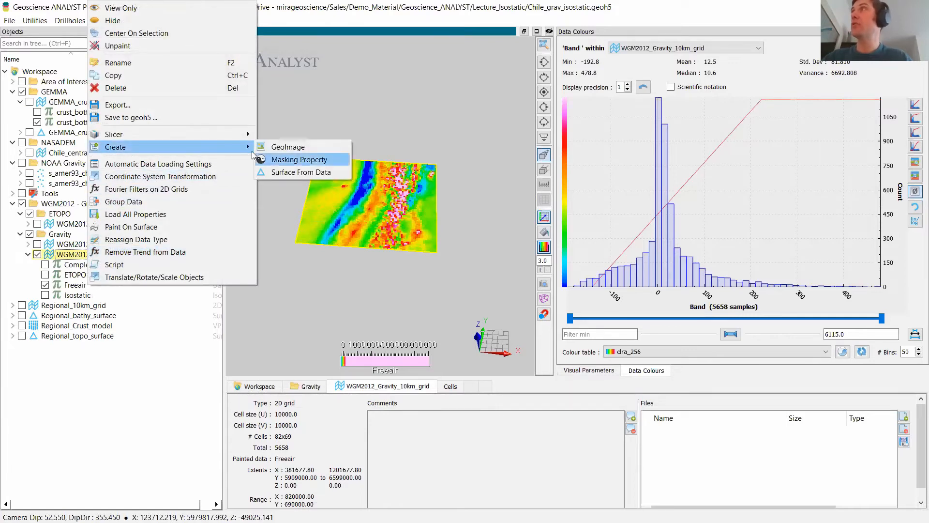
pyautogui.click(290, 173)
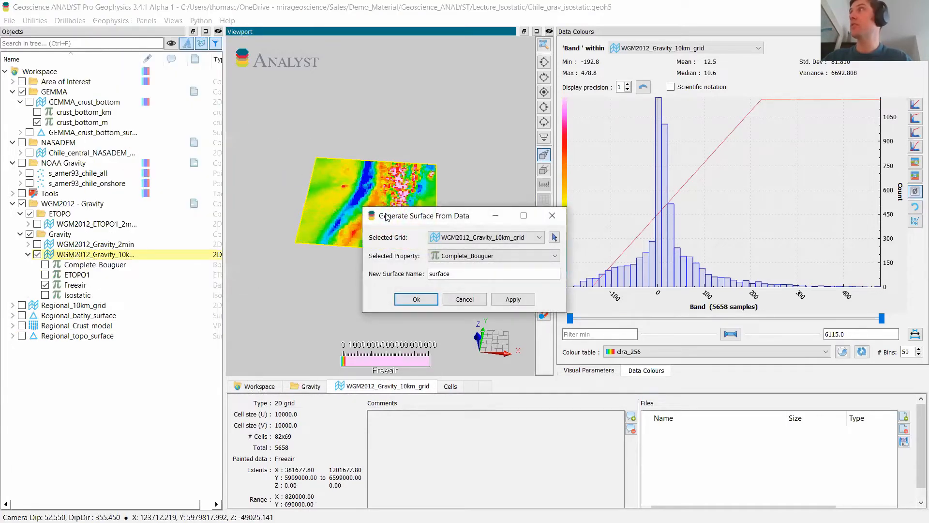
pyautogui.click(354, 254)
pyautogui.click(341, 274)
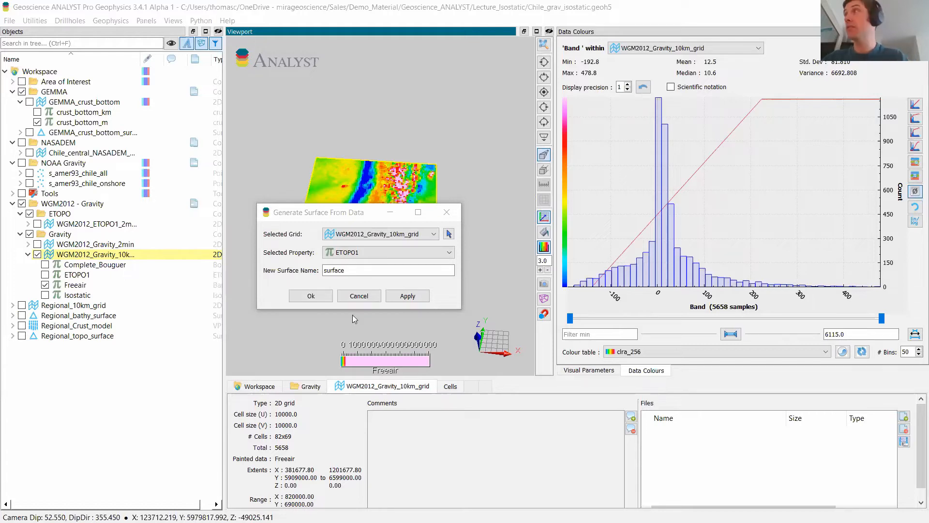
pyautogui.moveTo(363, 270); pyautogui.dragTo(317, 269)
pyautogui.write('WGM2012_Gravity_10km_ETOPO1_surface')
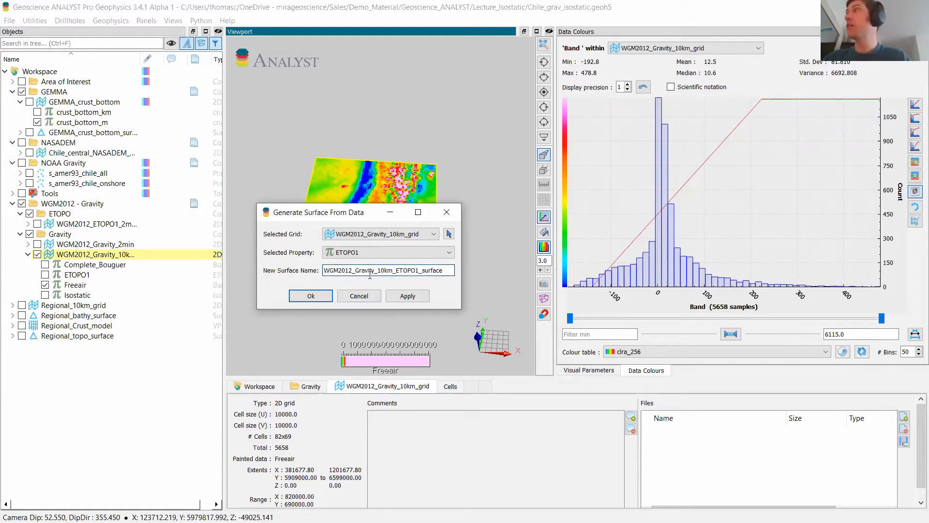
pyautogui.click(403, 296)
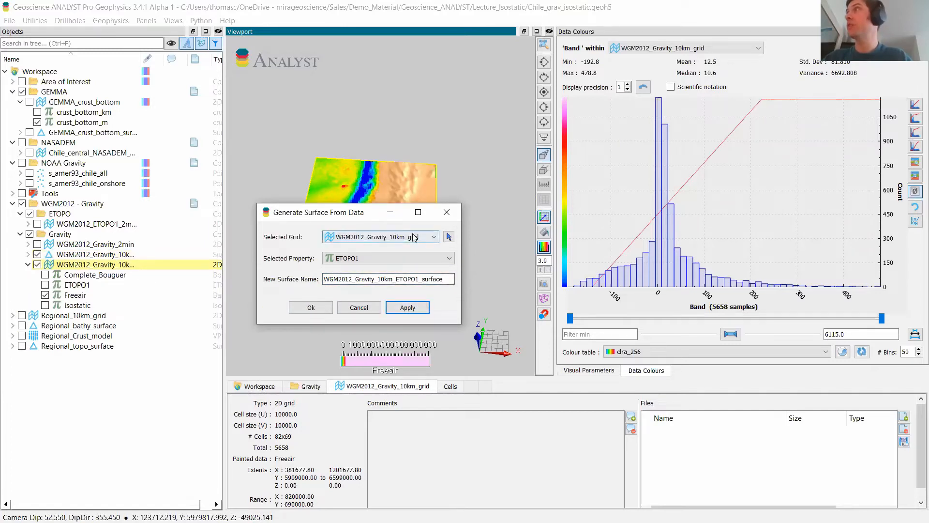
# Generate a surface named WGM2012_Gravity_10km_Freeair_surface from the Freeair property of WGM2012_Gravity_10km_grid.
pyautogui.click(374, 259)
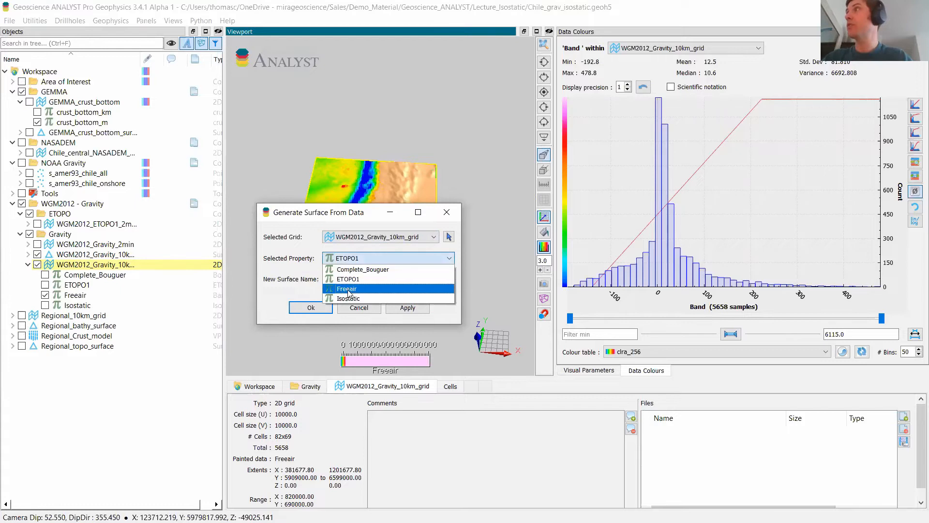
pyautogui.click(351, 290)
pyautogui.moveTo(400, 270); pyautogui.dragTo(420, 271)
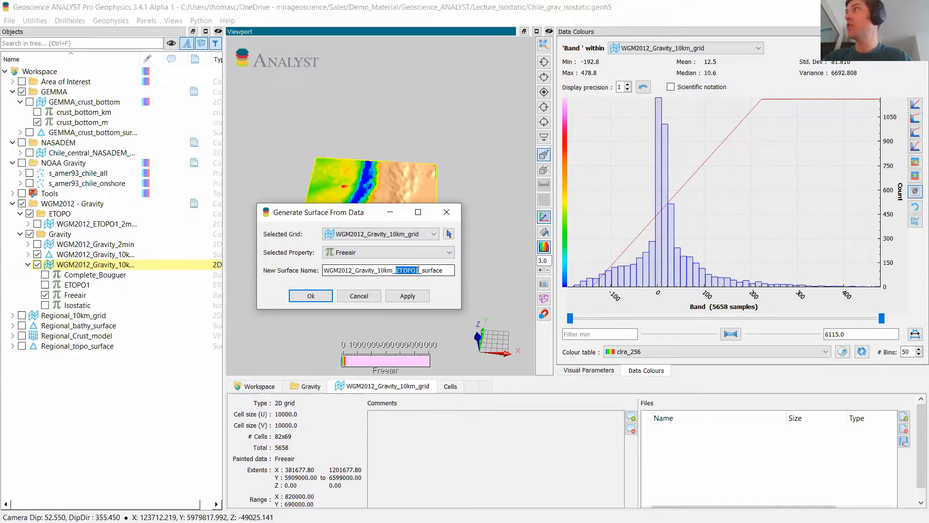
pyautogui.write('Fre')
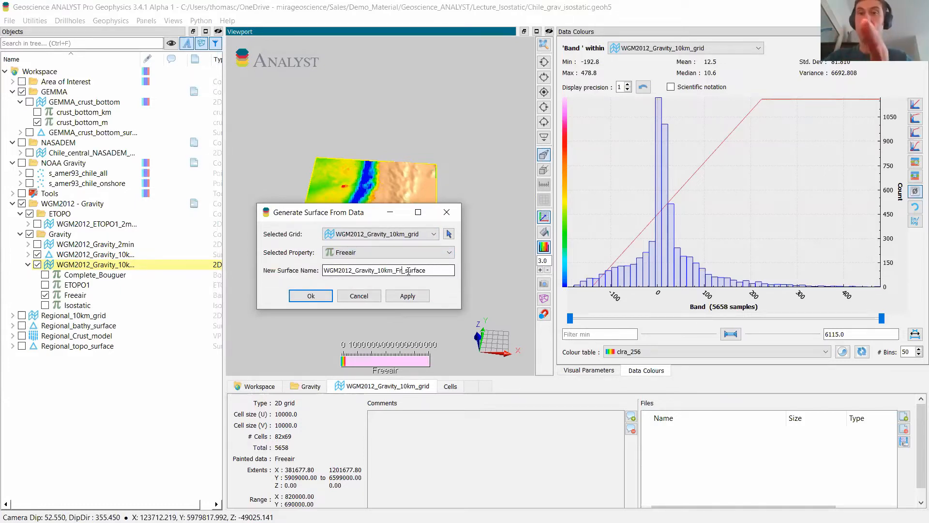
pyautogui.write('eair_')
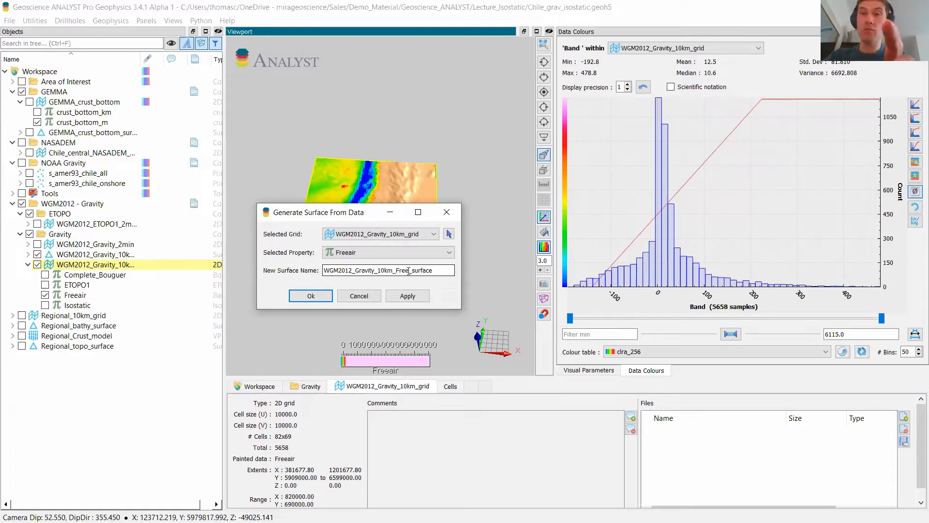
pyautogui.click(311, 296)
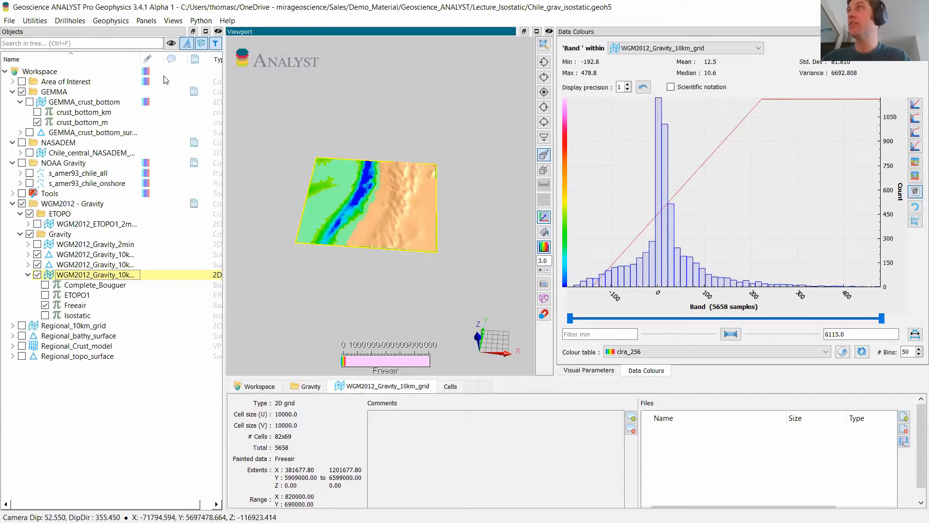
# Widen the object tree's name column, hide WGM2012_Gravity_10km_Freeair_surface and drape it on the displayed ETOPO1 surface.
pyautogui.moveTo(141, 59); pyautogui.dragTo(180, 68)
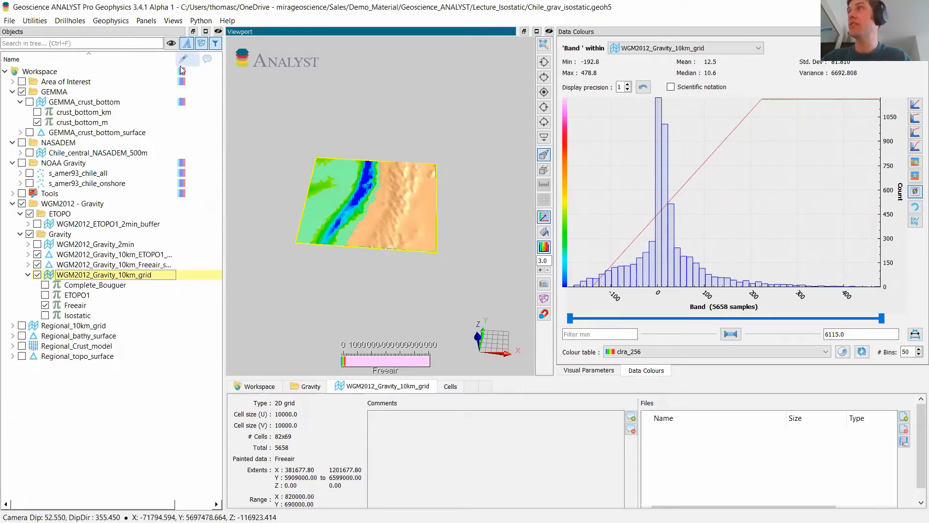
pyautogui.click(37, 265)
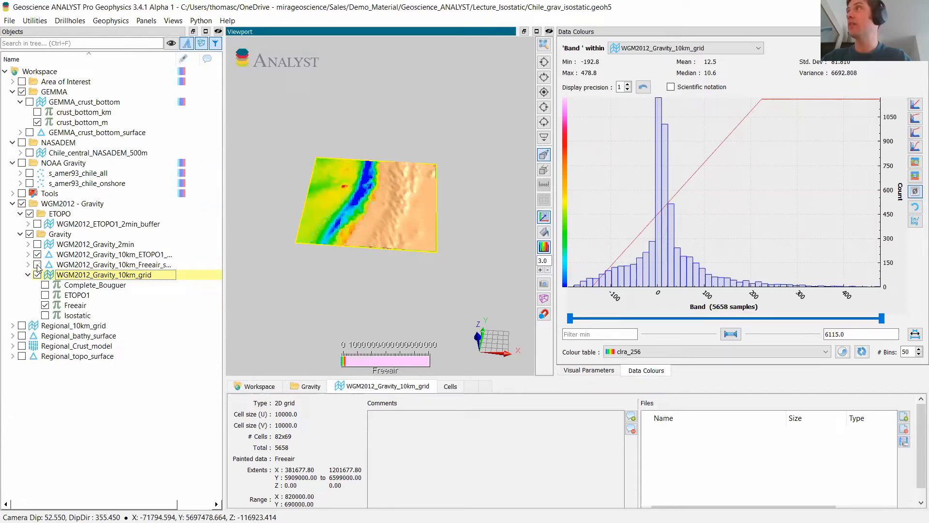
pyautogui.click(135, 266)
pyautogui.rightClick(134, 266)
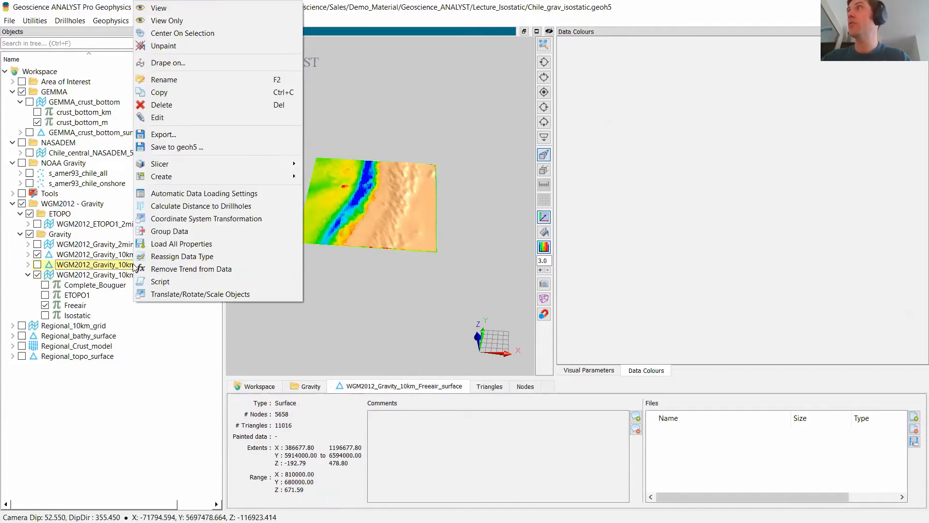
pyautogui.click(180, 63)
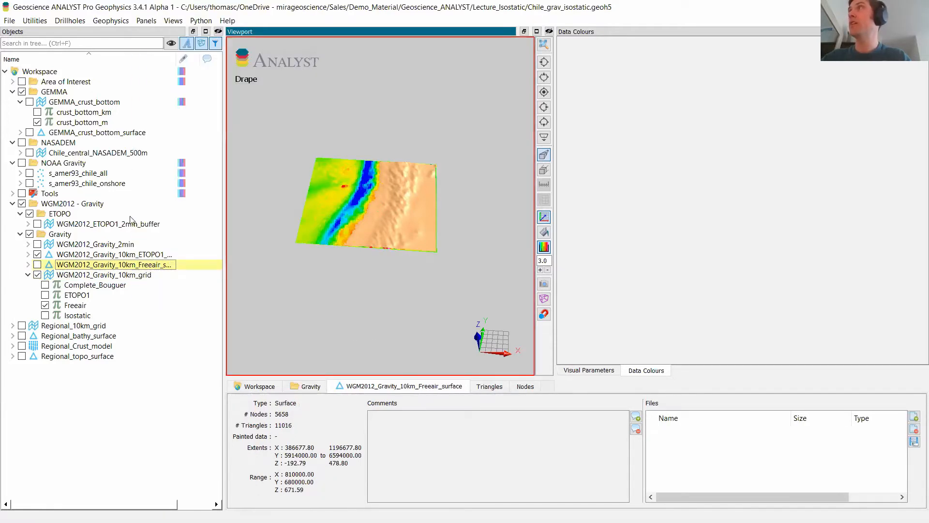
pyautogui.click(398, 202)
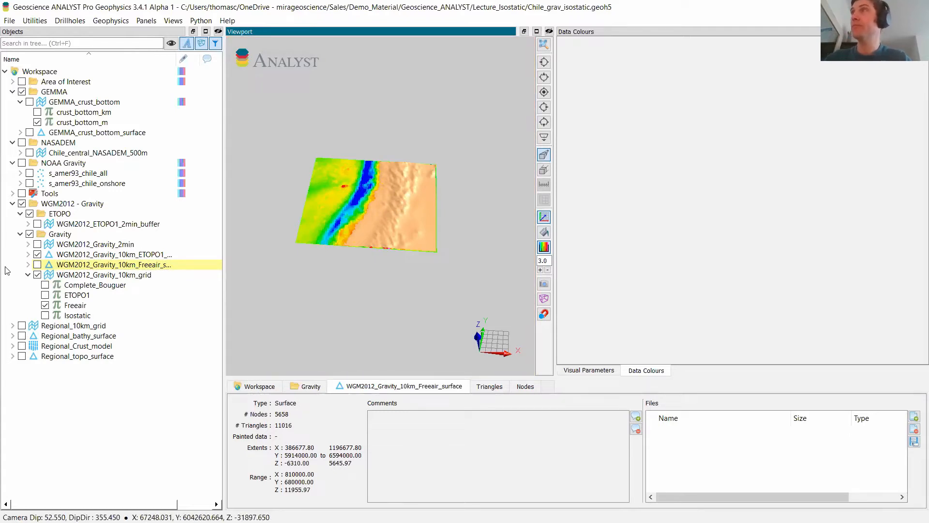
# Hide the ETOPO1 surface and display the draped Freeair surface coloured by its Freeair property.
pyautogui.click(28, 264)
pyautogui.click(37, 254)
pyautogui.click(37, 265)
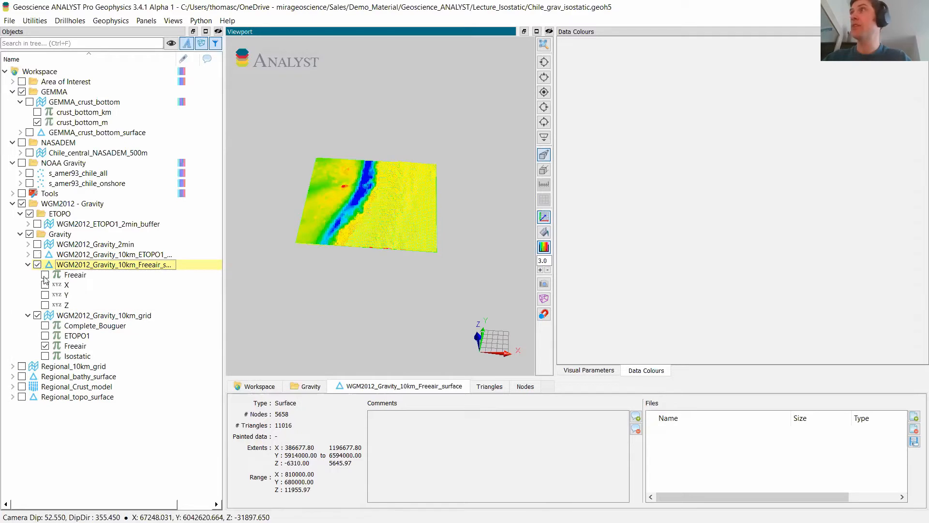
pyautogui.click(45, 275)
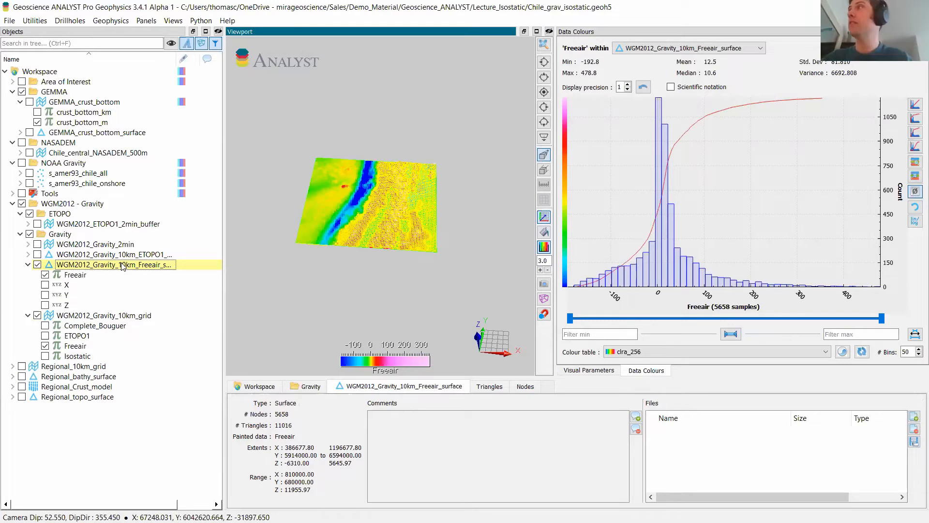
# Create points from the nodes of the Freeair surface and rename them WGM2012_Gravity_10km_Freeair_points.
pyautogui.rightClick(121, 267)
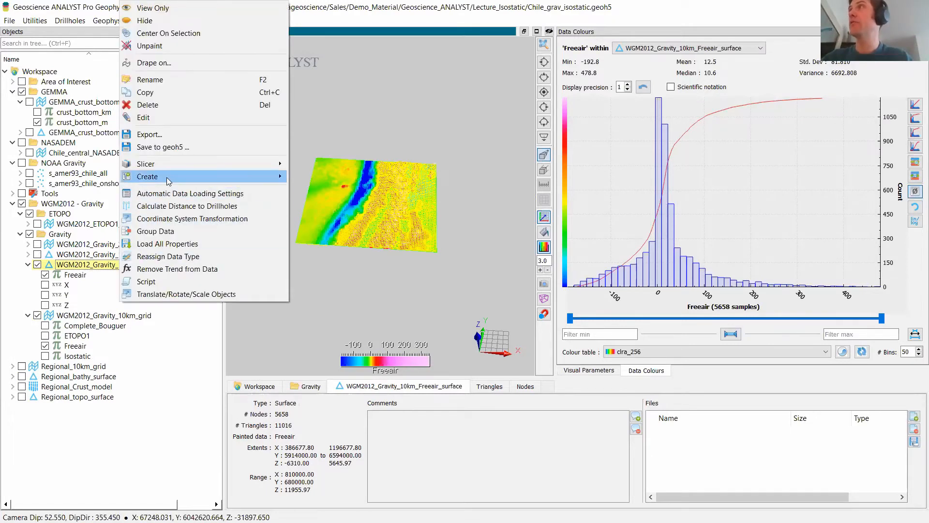
pyautogui.moveTo(239, 178)
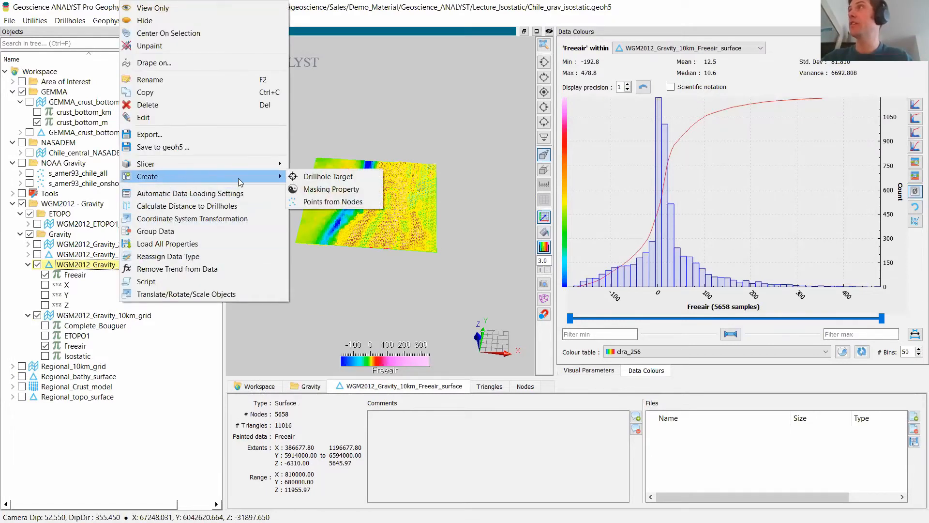
pyautogui.click(319, 201)
pyautogui.doubleClick(116, 275)
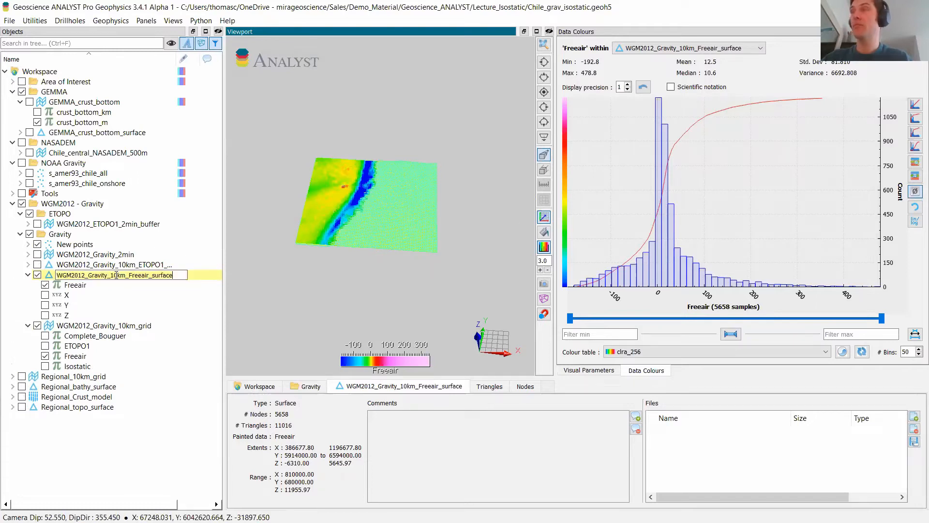
pyautogui.doubleClick(74, 245)
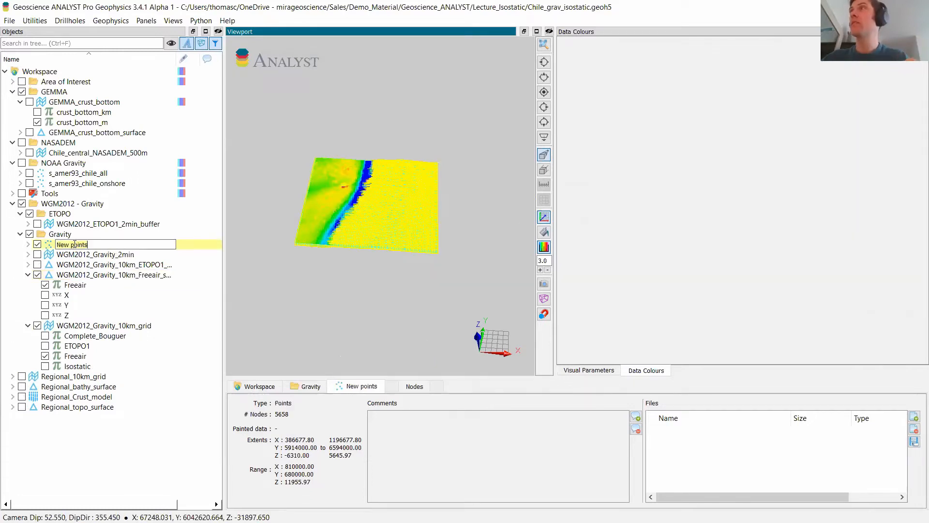
pyautogui.write('WGM2012_Gravity_10km_Freeair_sur')
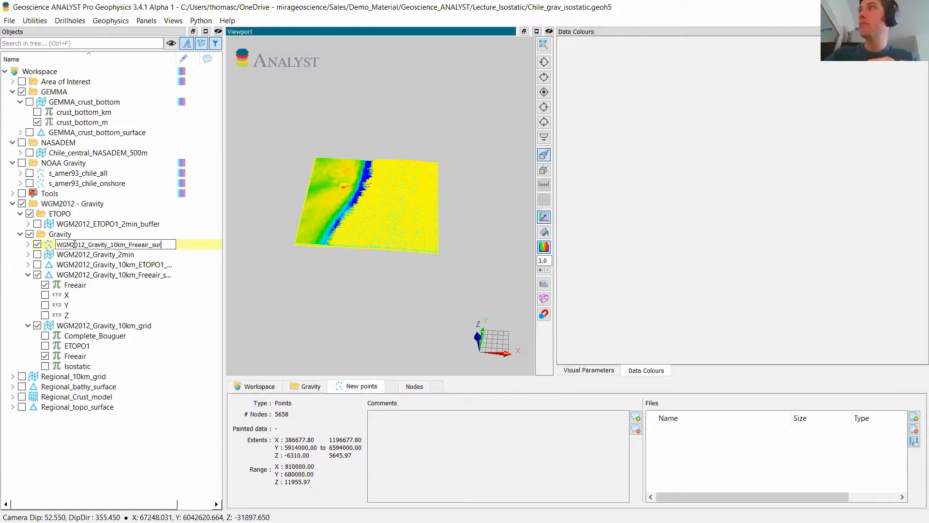
pyautogui.press('BackSpace')
pyautogui.write('points')
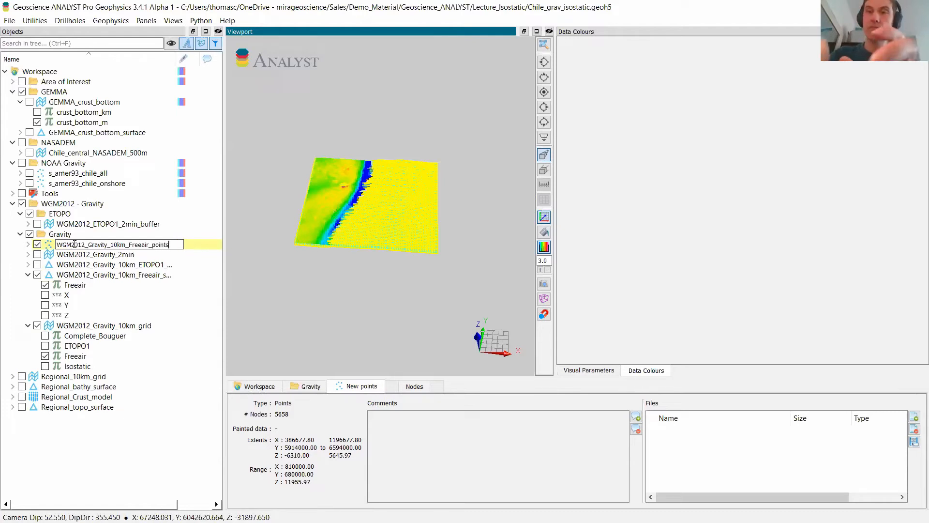
pyautogui.press('Return')
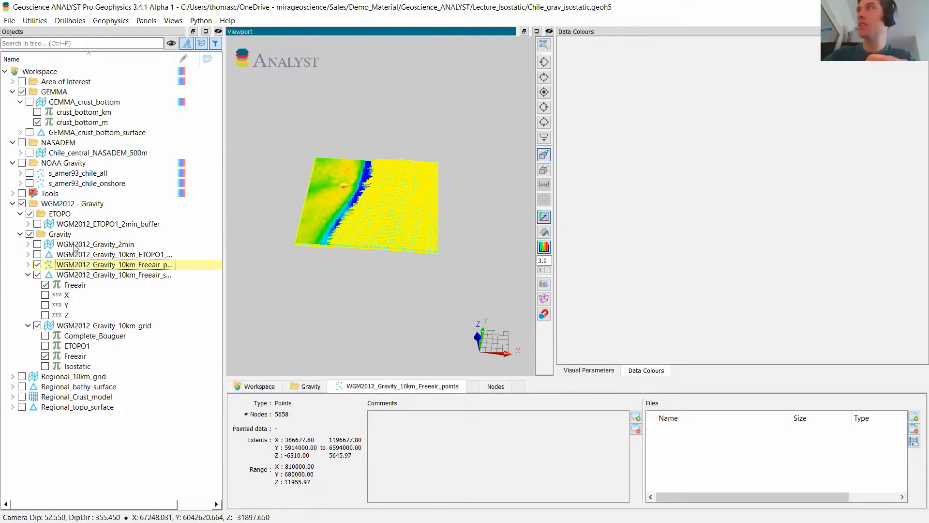
# Hide the Freeair surface and WGM2012_Gravity_10km_grid, and display the Freeair property on WGM2012_Gravity_10km_Freeair_points.
pyautogui.click(37, 275)
pyautogui.click(27, 275)
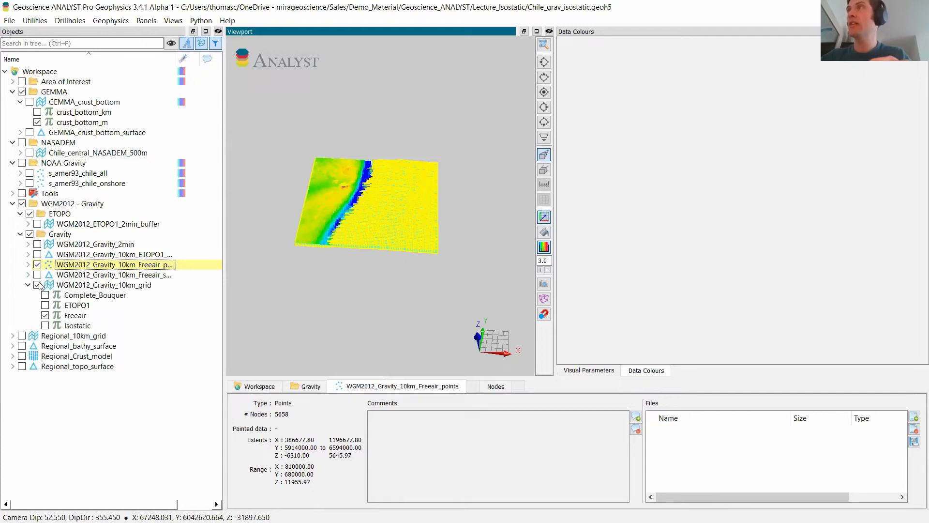
pyautogui.click(38, 285)
pyautogui.click(62, 255)
pyautogui.click(68, 267)
pyautogui.click(28, 264)
pyautogui.click(45, 275)
pyautogui.click(88, 255)
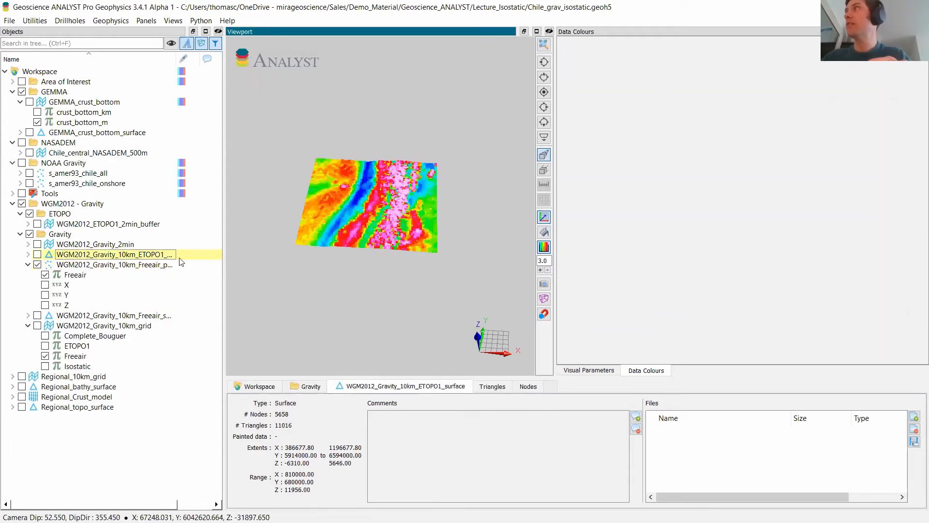
pyautogui.scroll(2, 379, 220)
pyautogui.scroll(-2, 379, 221)
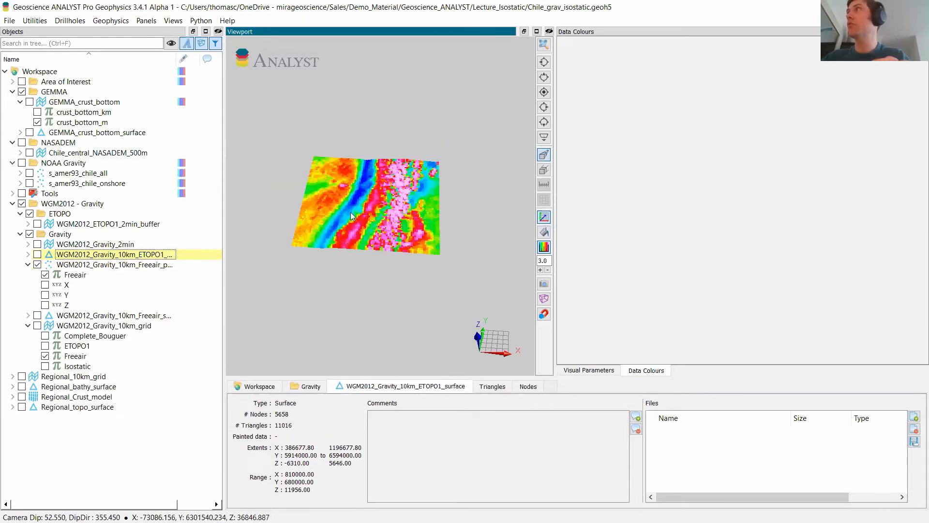
pyautogui.moveTo(385, 211); pyautogui.dragTo(319, 272)
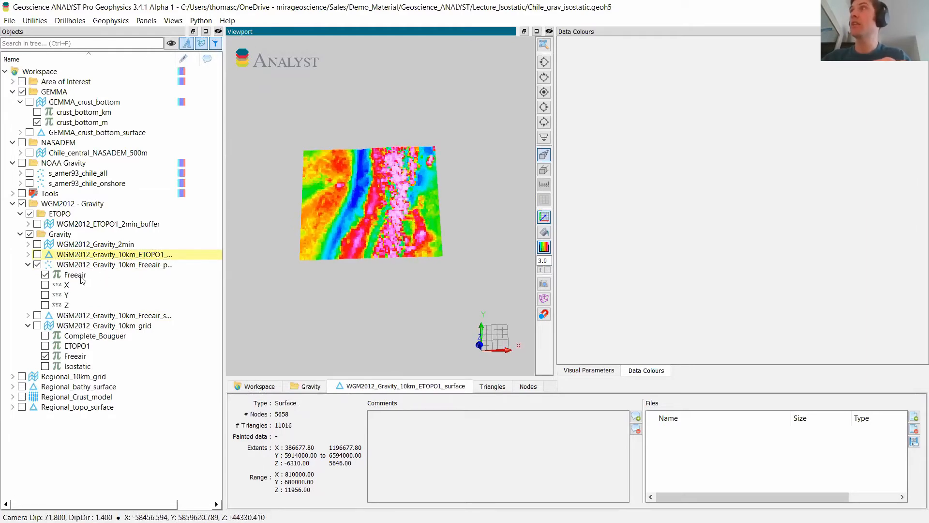
# Display the Z property on WGM2012_Gravity_10km_Freeair_points and limit it to a maximum of 0.
pyautogui.click(45, 305)
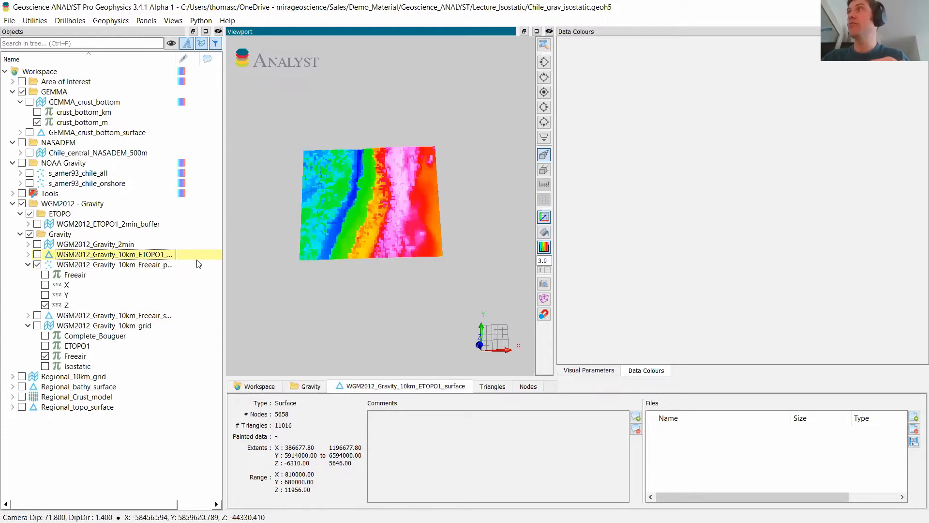
pyautogui.click(67, 306)
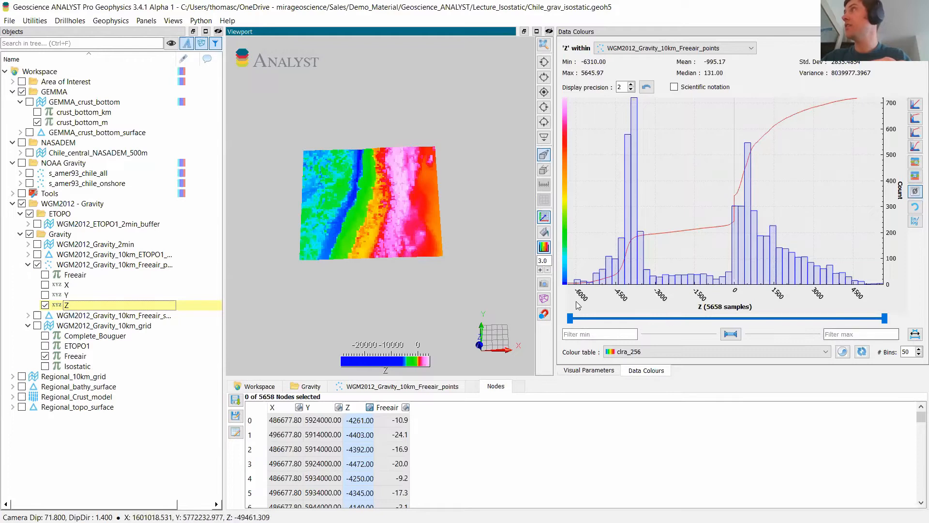
pyautogui.click(867, 335)
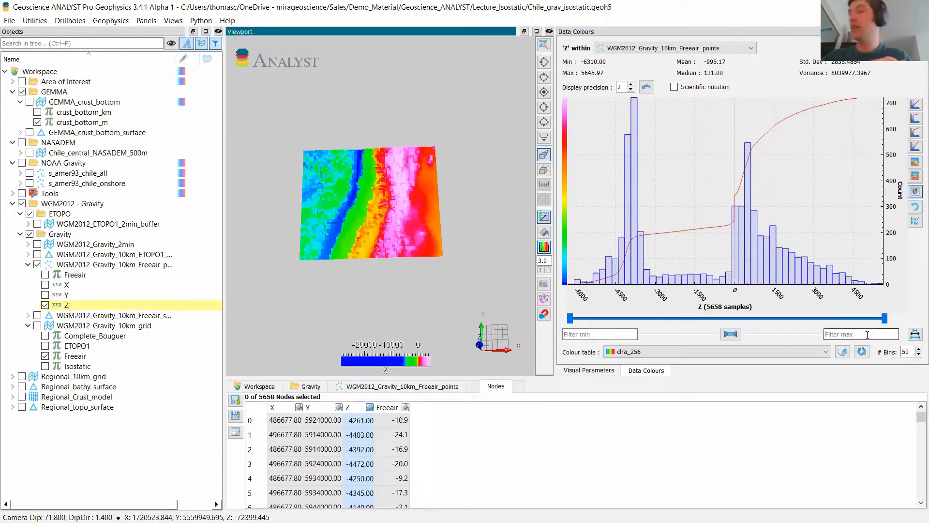
pyautogui.write('0')
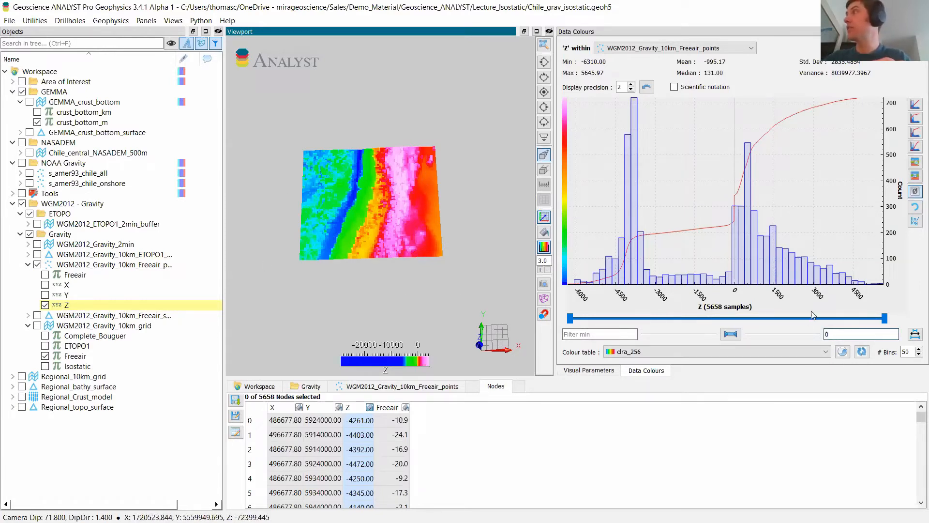
pyautogui.click(603, 335)
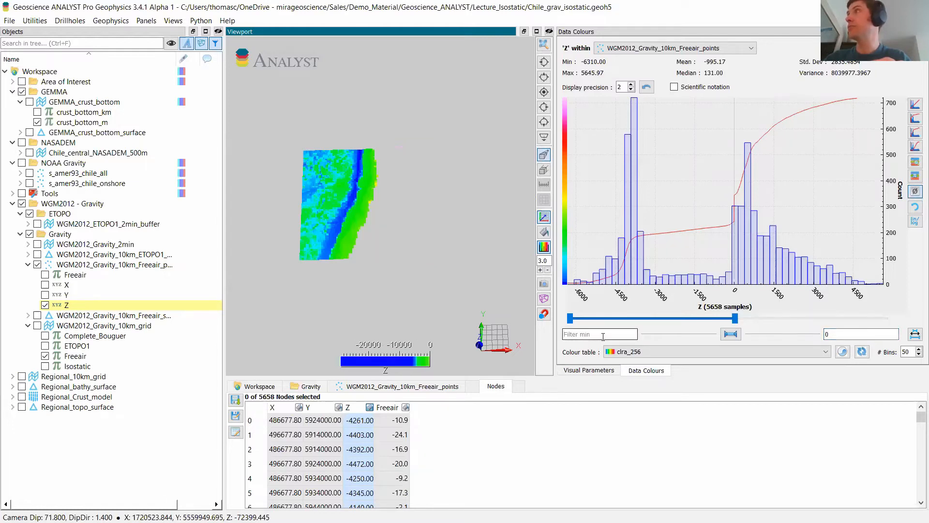
# Delete all filtered points with Z up to 0 from WGM2012_Gravity_10km_Freeair_points, finish editing and reset the Z filter.
pyautogui.rightClick(95, 268)
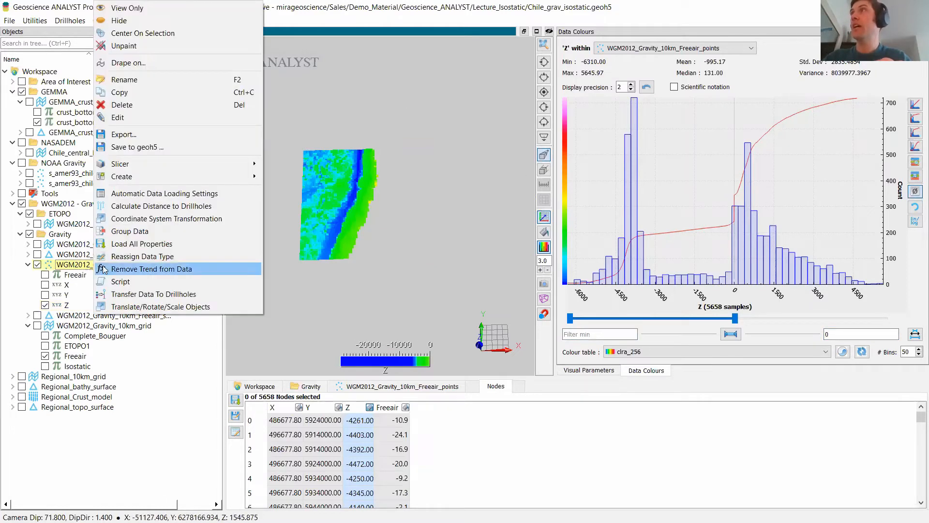
pyautogui.click(147, 122)
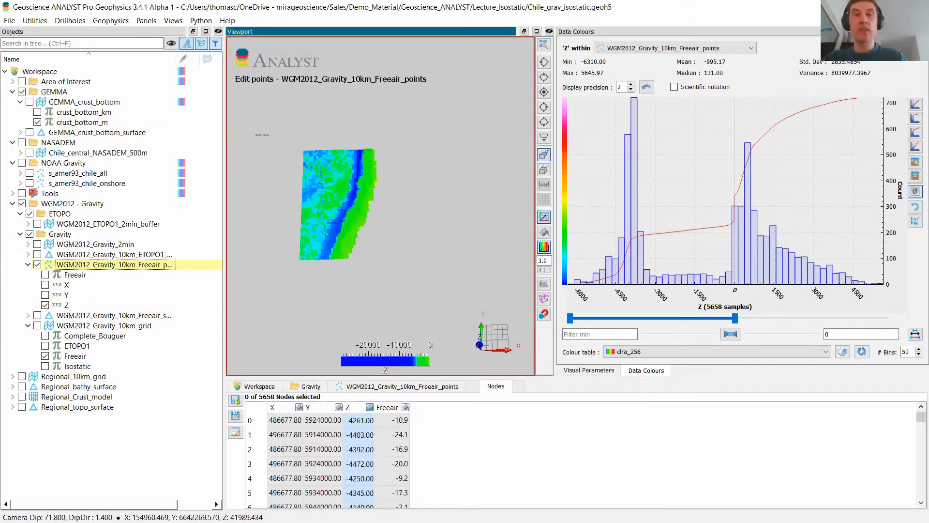
pyautogui.moveTo(274, 127); pyautogui.dragTo(397, 293)
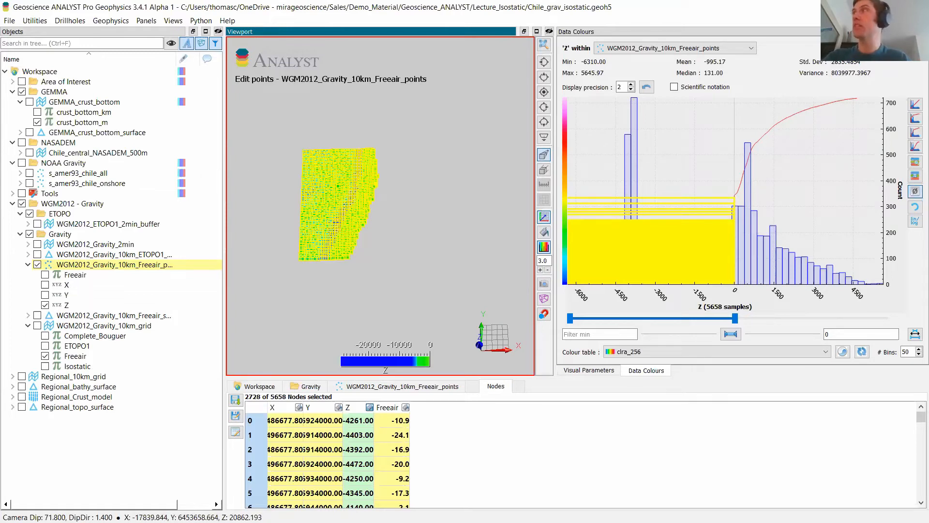
pyautogui.press('Delete')
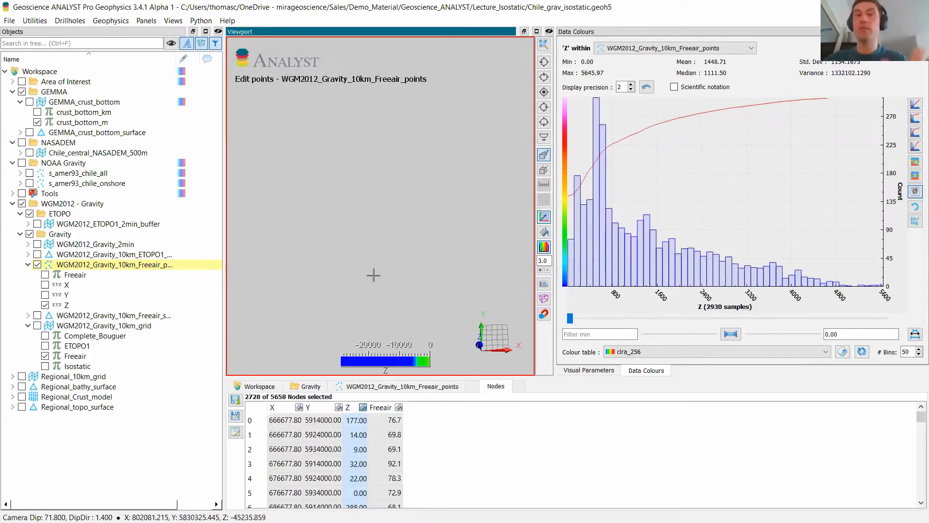
pyautogui.press('Escape')
pyautogui.click(915, 334)
# Display the Regional_Crust_model together with the remaining onshore Freeair points and view them obliquely.
pyautogui.moveTo(461, 241); pyautogui.dragTo(426, 198)
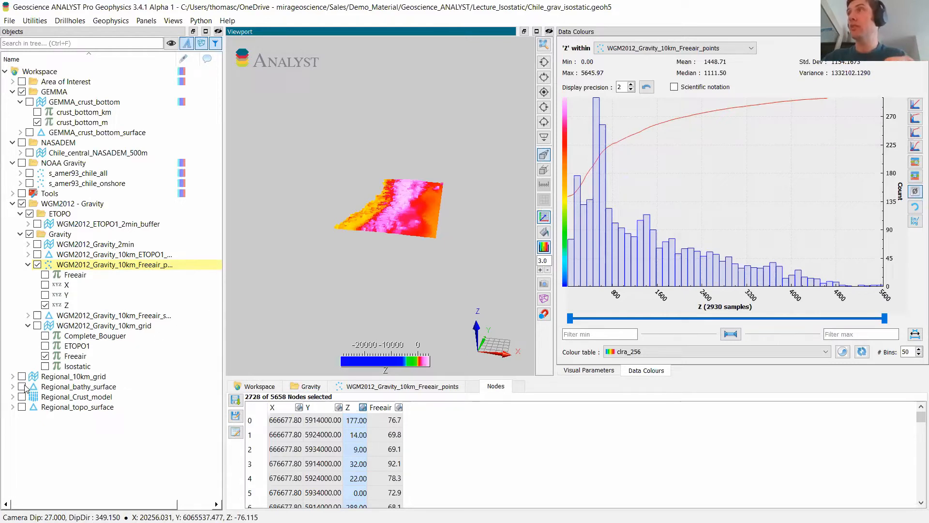
pyautogui.click(22, 397)
pyautogui.moveTo(340, 280); pyautogui.dragTo(295, 114)
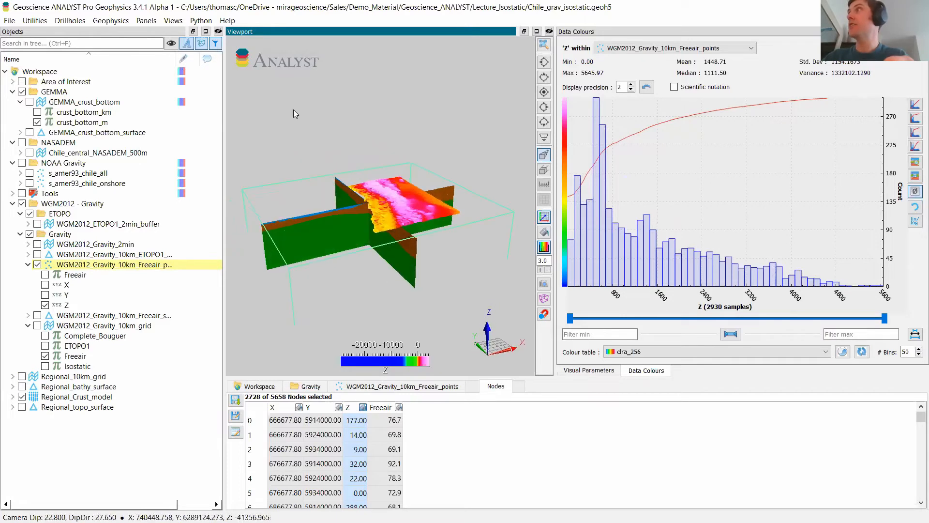
# Set up a gravity forward model with WGM2012_Gravity_10km_Freeair_points as observation points, Freeair as data, and Regional_Crust_model with property Density_CBG.
pyautogui.click(34, 21)
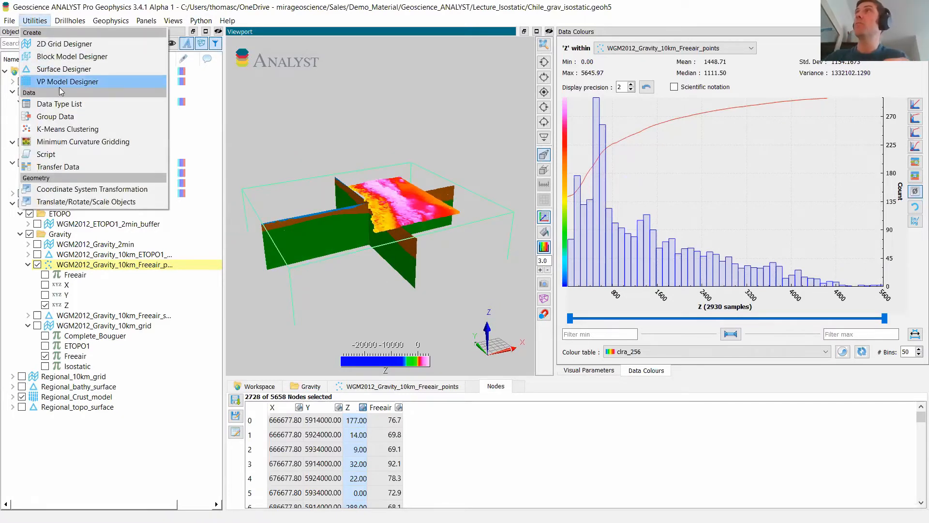
pyautogui.moveTo(104, 19)
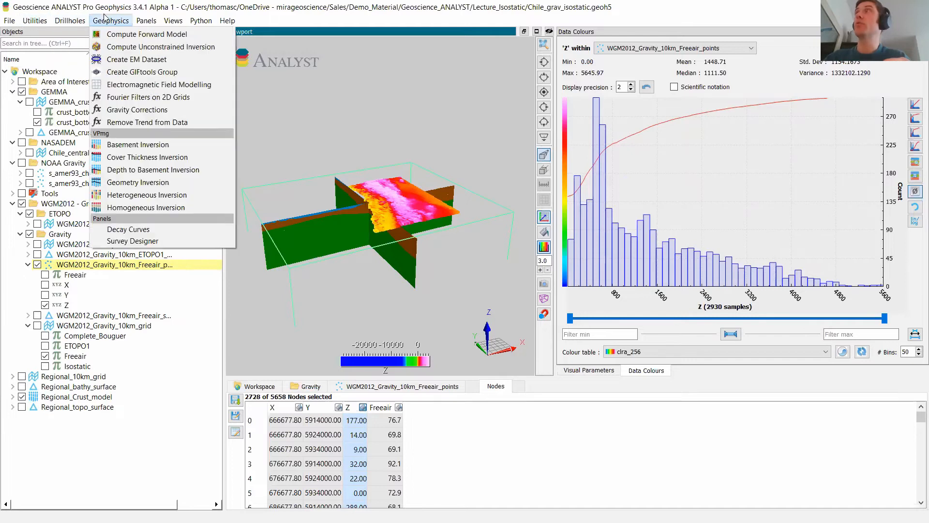
pyautogui.click(119, 35)
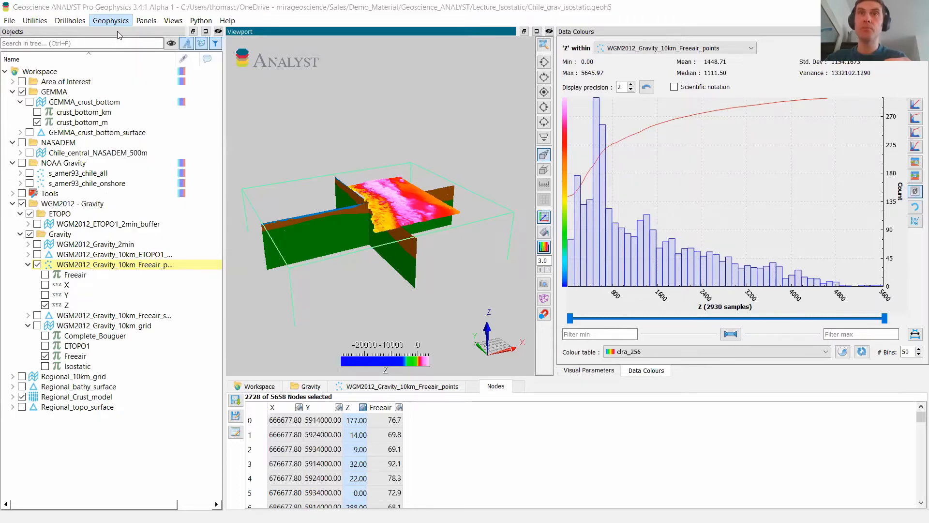
pyautogui.moveTo(413, 97); pyautogui.dragTo(207, 83)
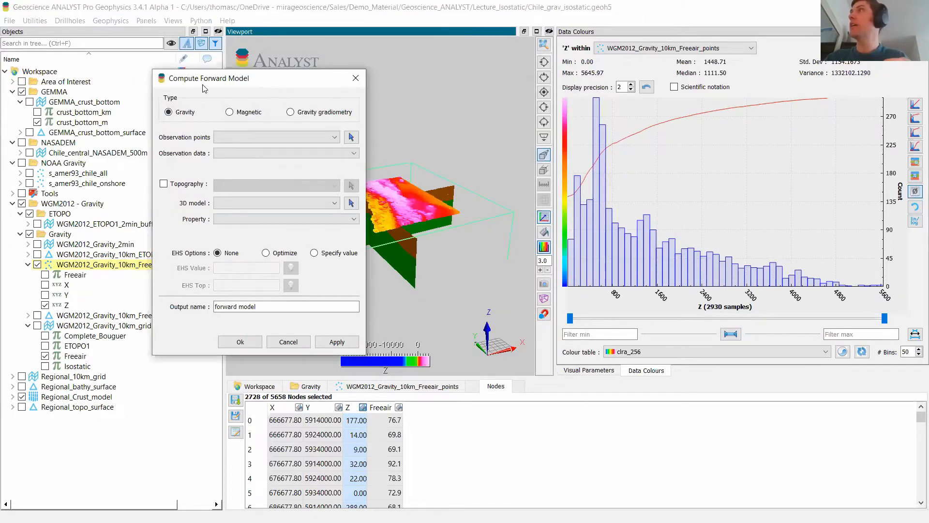
pyautogui.click(327, 138)
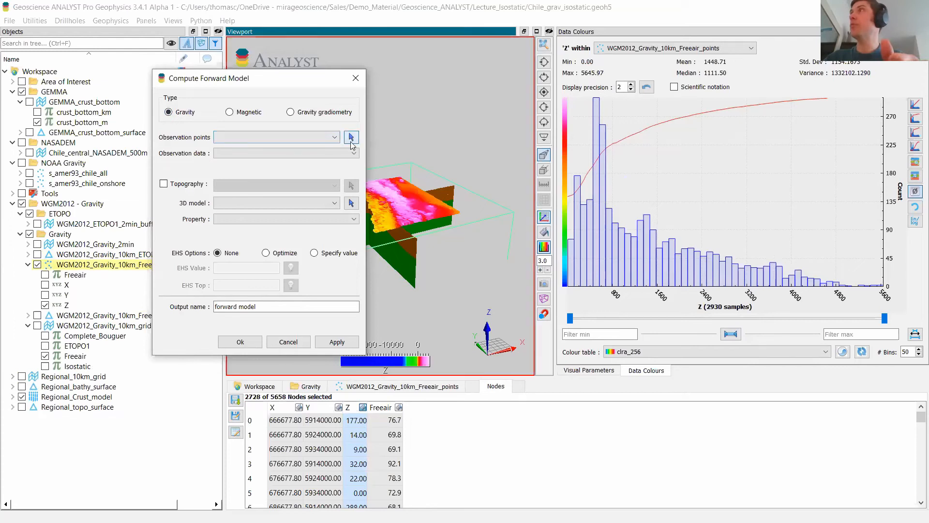
pyautogui.click(320, 152)
pyautogui.click(328, 153)
pyautogui.click(277, 169)
pyautogui.click(352, 203)
pyautogui.click(393, 255)
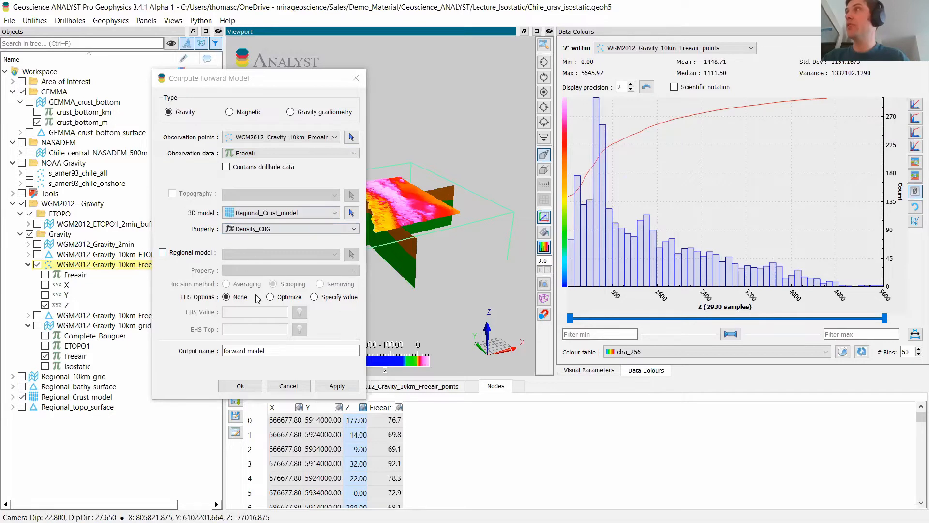
# Set the EHS option to Optimize with EHS top 0, name the output Reg_CBG and compute the forward model.
pyautogui.click(285, 297)
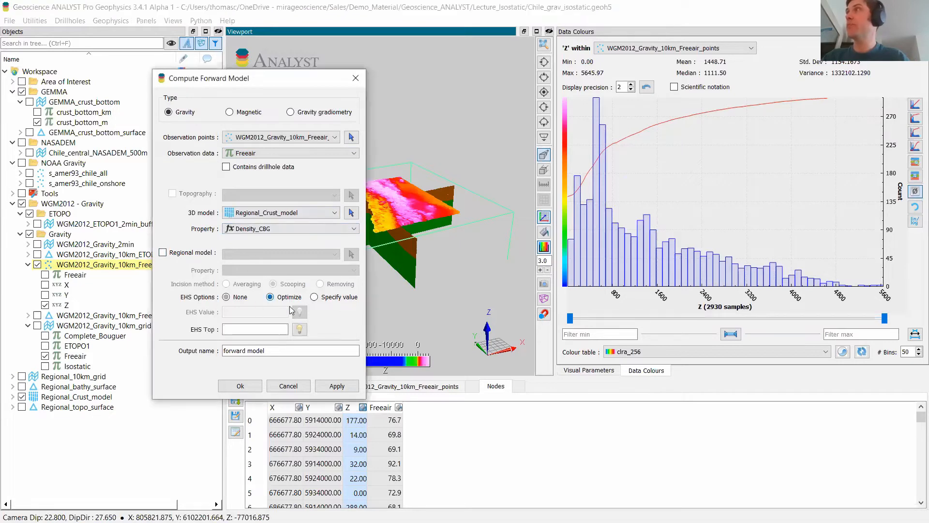
pyautogui.click(271, 333)
pyautogui.write('0')
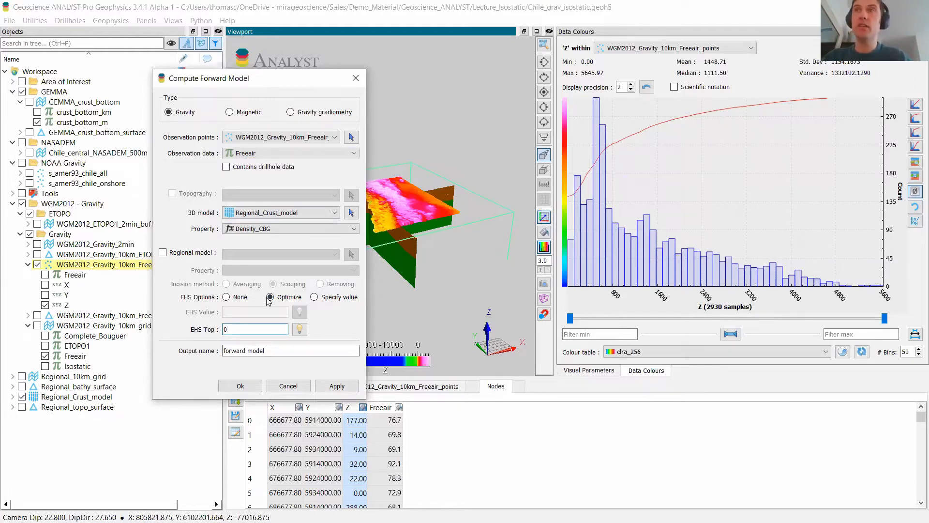
pyautogui.moveTo(266, 351); pyautogui.dragTo(213, 354)
pyautogui.write('Reg_CBG')
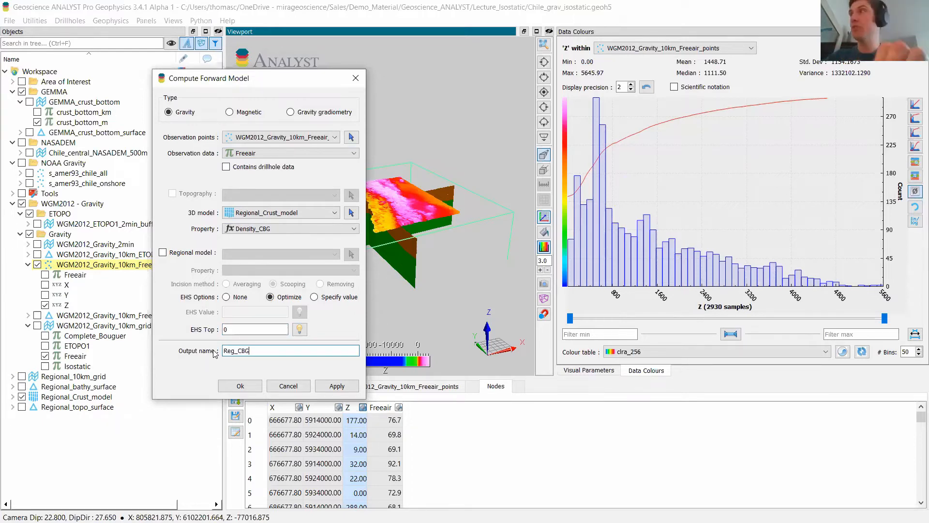
pyautogui.click(338, 387)
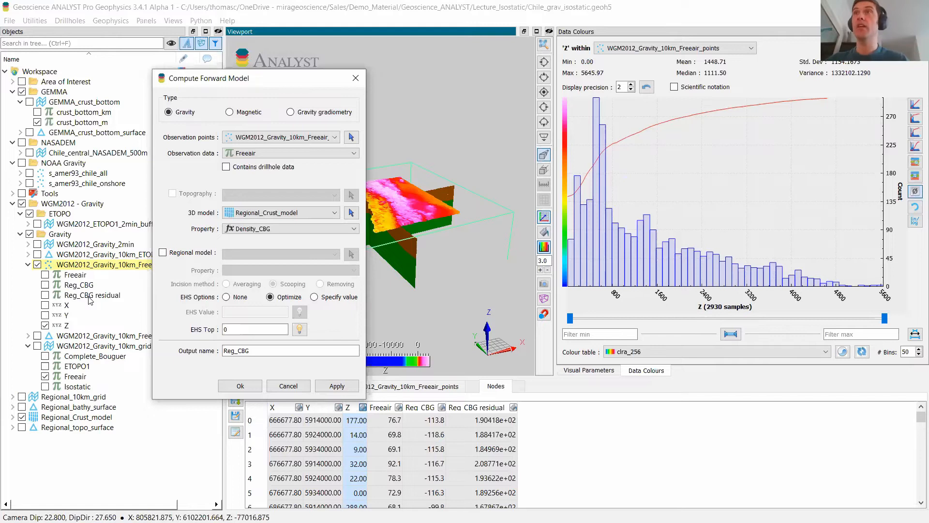
# Compute a second gravity forward model using the Density_ISO property, with the output named Reg_ISO.
pyautogui.click(286, 230)
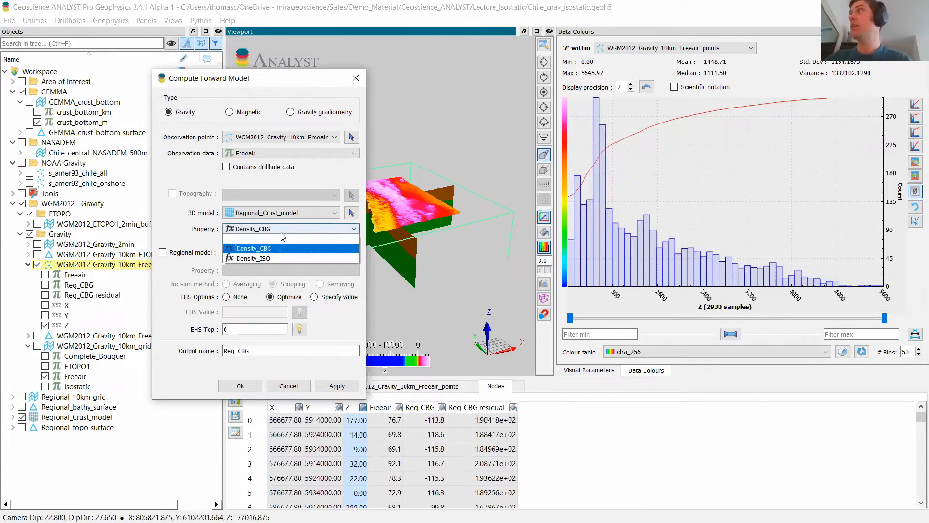
pyautogui.click(278, 257)
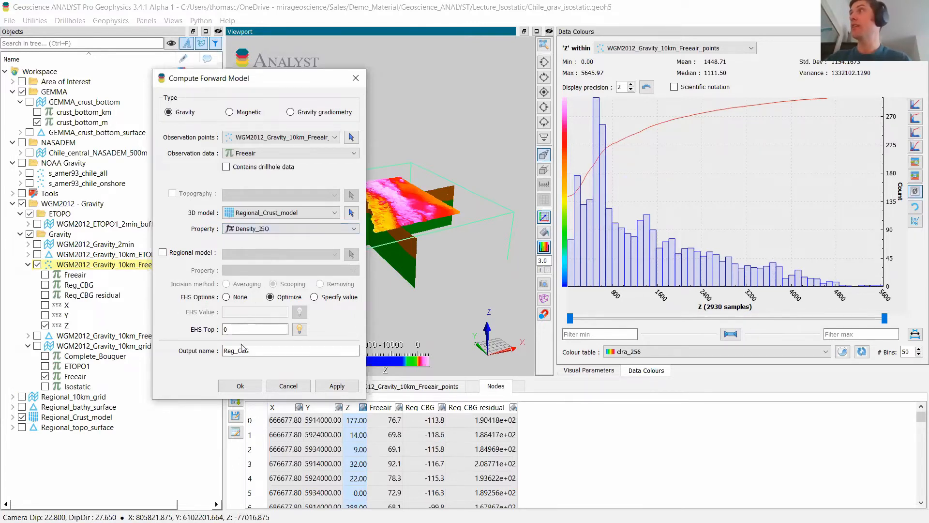
pyautogui.moveTo(238, 350); pyautogui.dragTo(257, 350)
pyautogui.write('ISO')
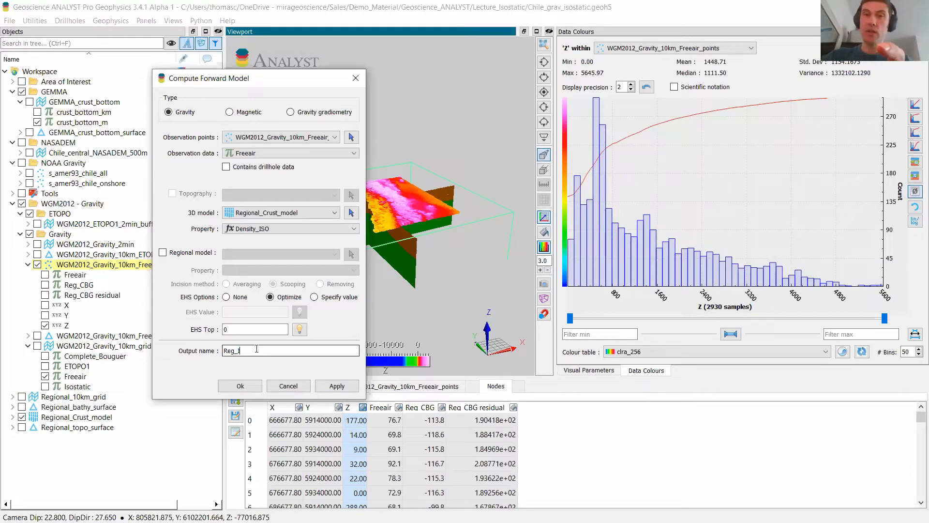
pyautogui.click(334, 386)
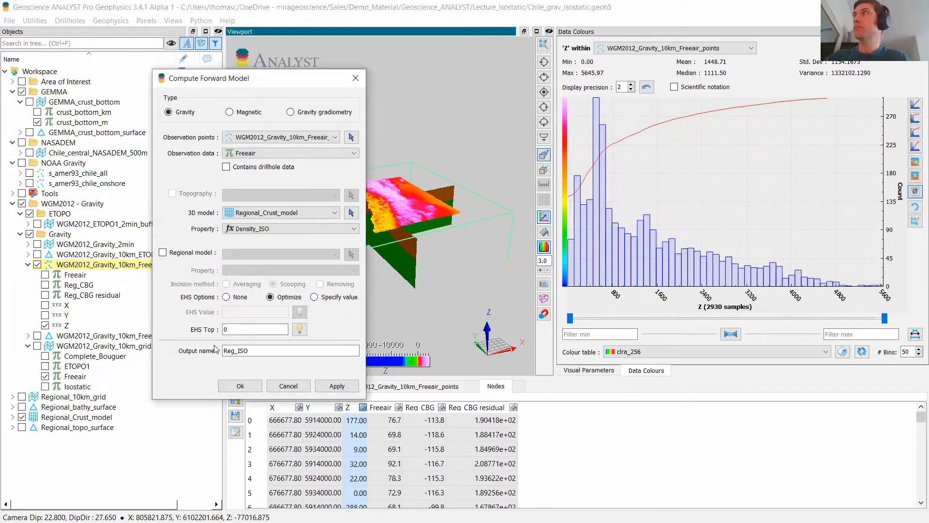
pyautogui.moveTo(253, 82); pyautogui.dragTo(0, 150)
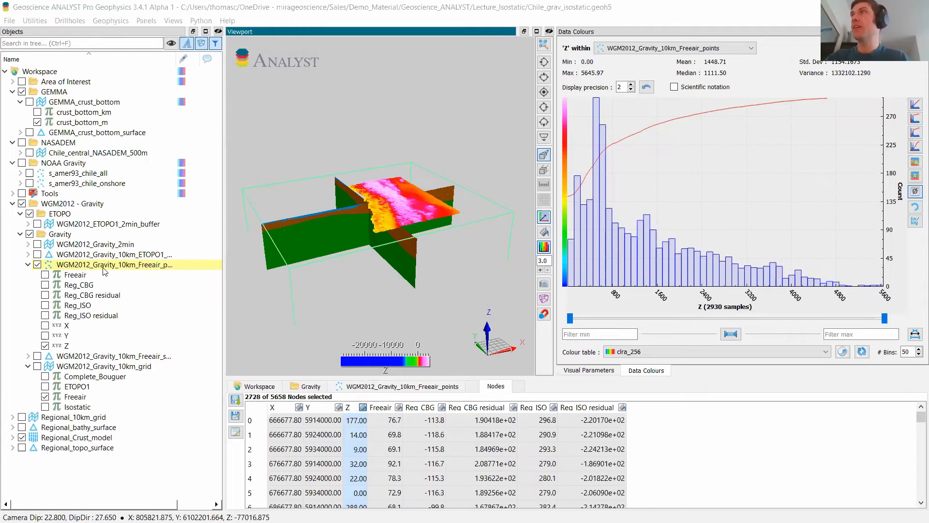
# Compare Freeair, Reg_CBG, Reg_CBG residual, Reg_ISO and Reg_ISO residual on the Freeair points, in plan and oblique view.
pyautogui.click(544, 92)
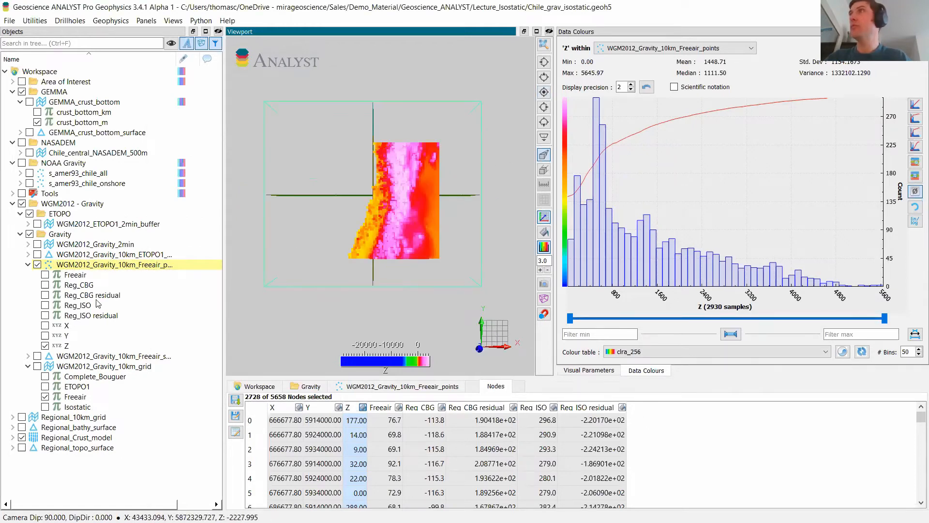
pyautogui.click(45, 275)
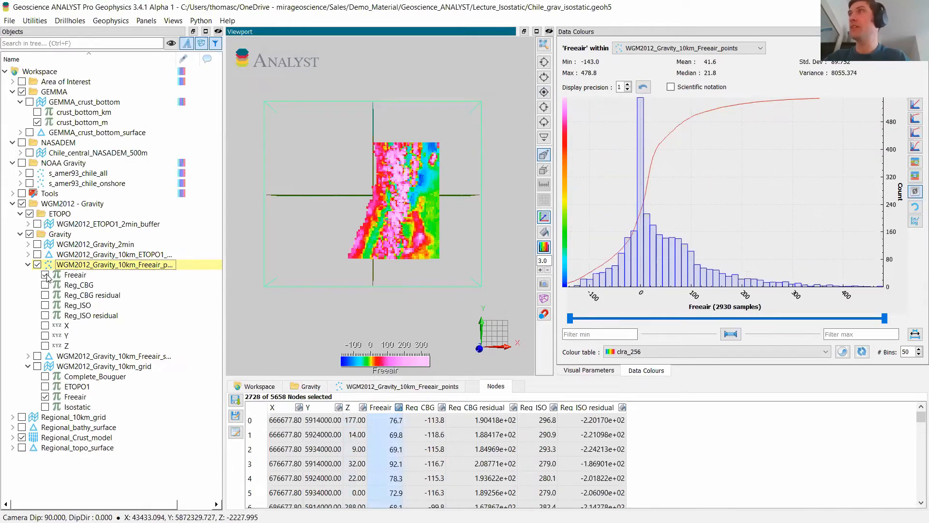
pyautogui.click(45, 285)
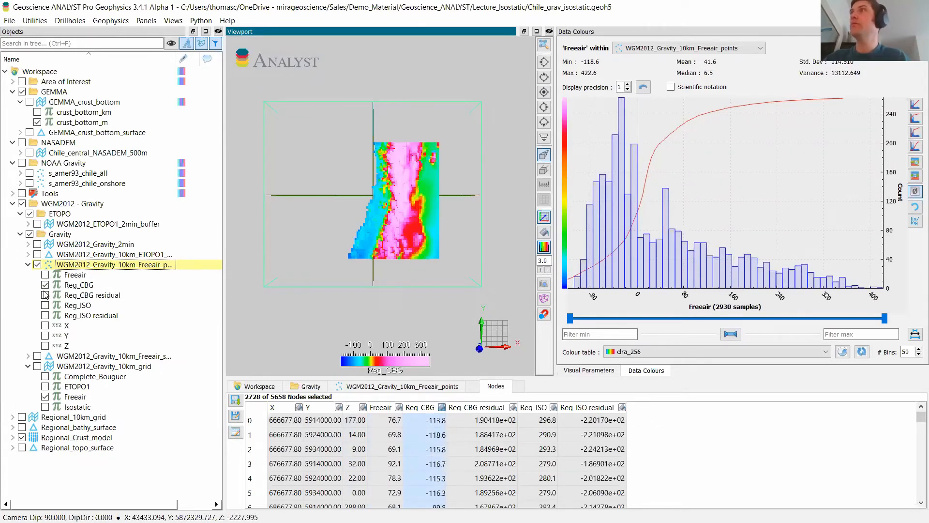
pyautogui.click(45, 295)
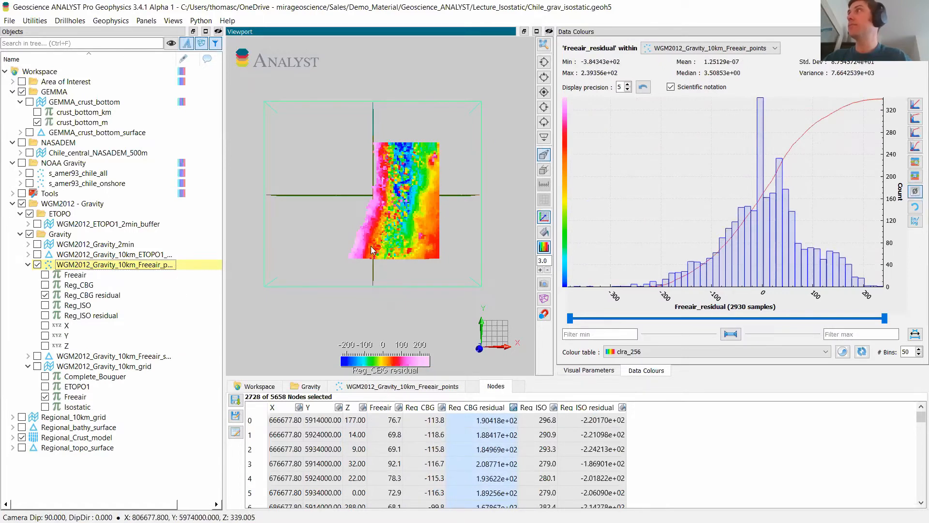
pyautogui.click(45, 305)
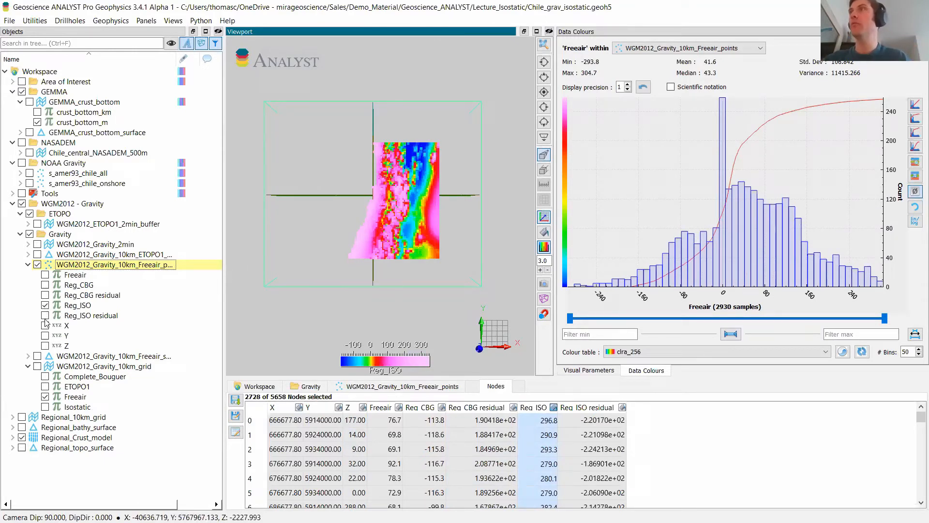
pyautogui.click(46, 316)
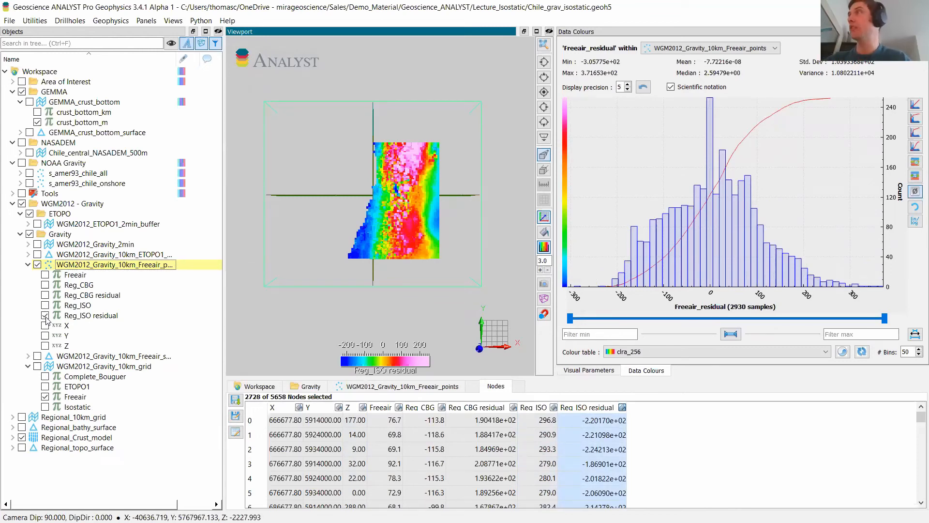
pyautogui.scroll(2, 389, 188)
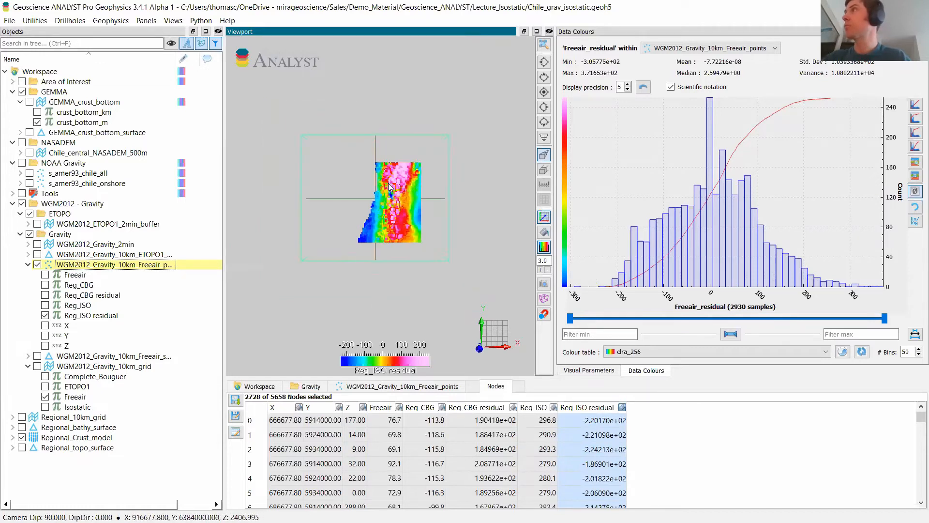
pyautogui.moveTo(389, 187); pyautogui.dragTo(475, 171)
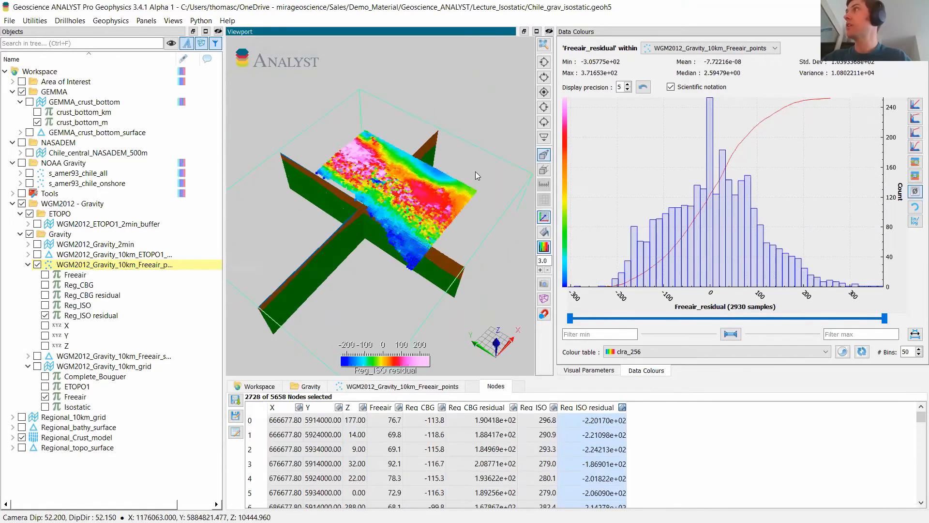
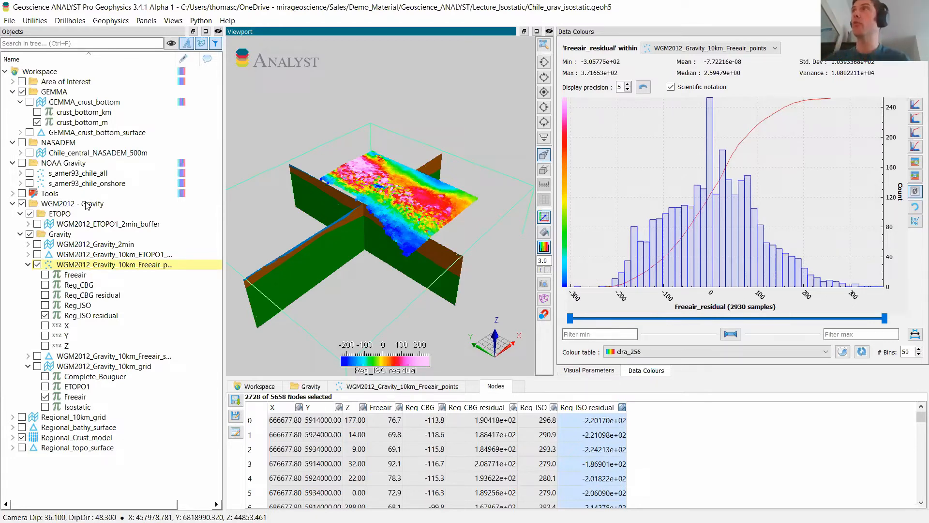
# Display s_amer93_chile_onshore, hide WGM2012_Gravity_10km_Freeair_points and view the onshore stations from above.
pyautogui.click(30, 184)
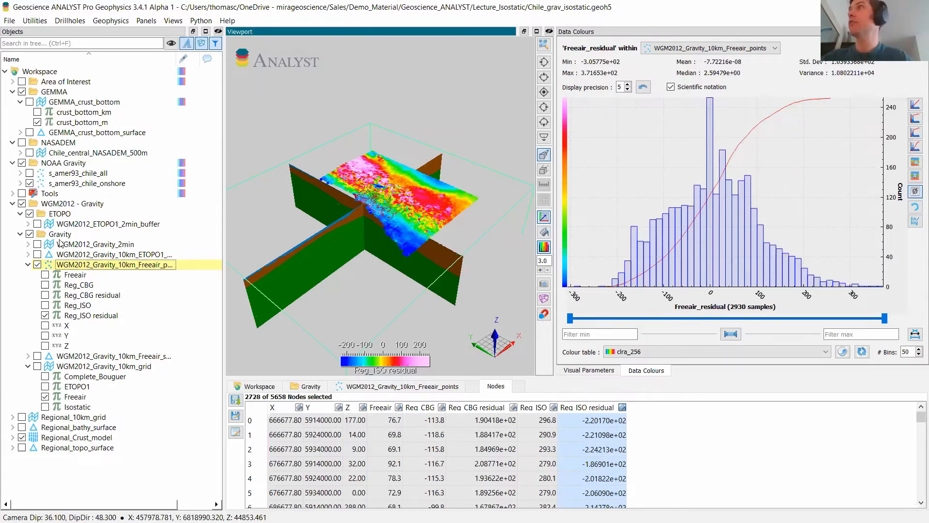
pyautogui.click(38, 265)
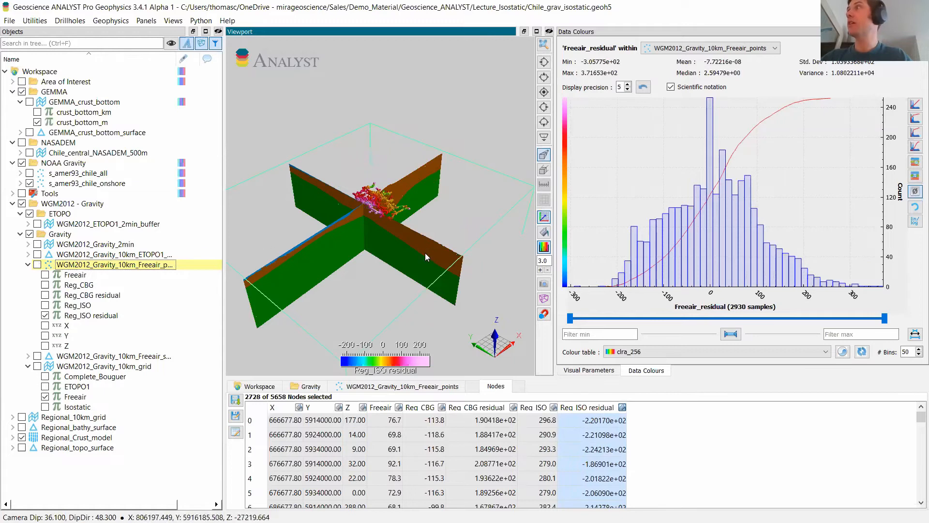
pyautogui.moveTo(425, 252); pyautogui.dragTo(429, 178)
pyautogui.click(544, 92)
pyautogui.scroll(-3, 380, 194)
pyautogui.scroll(5, 375, 193)
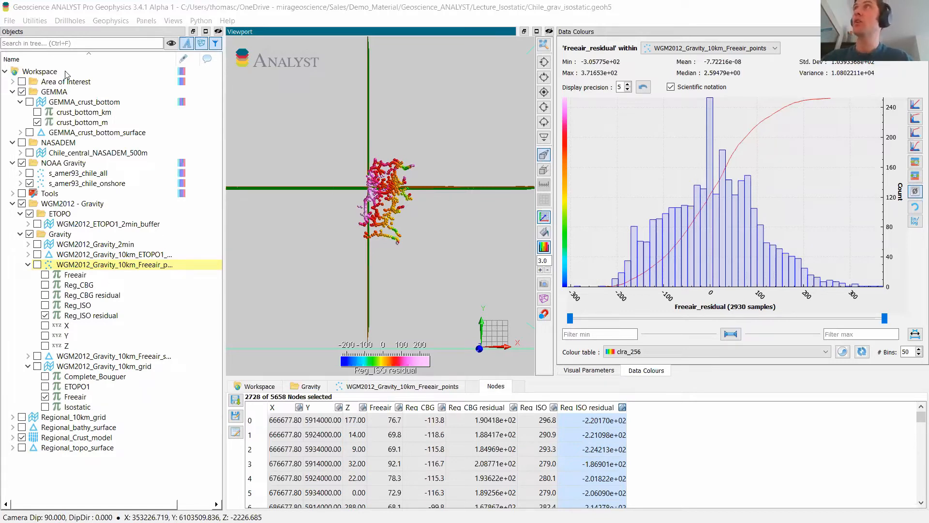
# Start a new 2D grid and draw its extents around the onshore NOAA stations, about 241246 by 337084 in size.
pyautogui.click(36, 22)
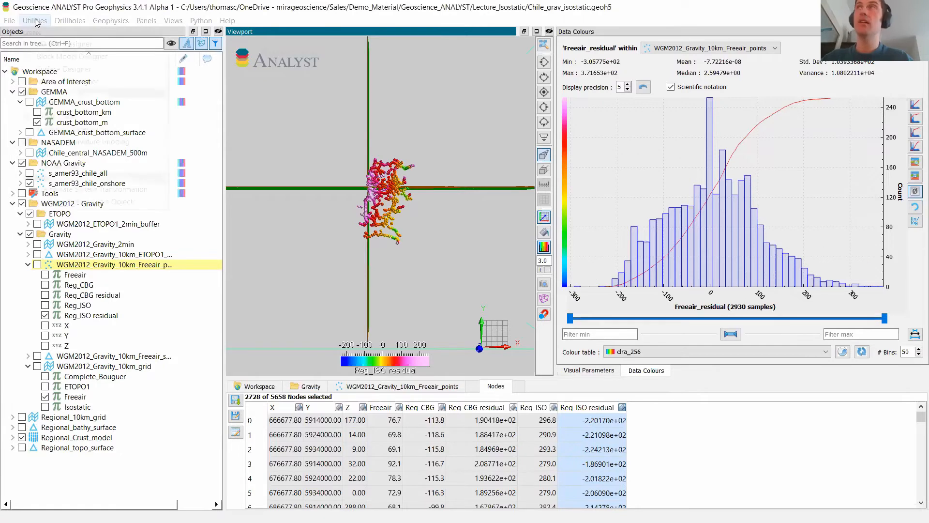
pyautogui.click(51, 44)
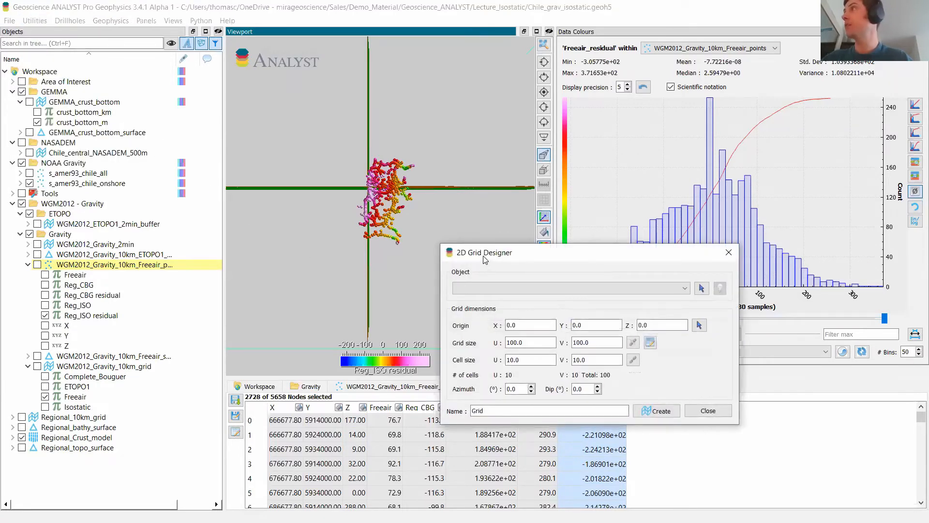
pyautogui.moveTo(485, 259); pyautogui.dragTo(170, 266)
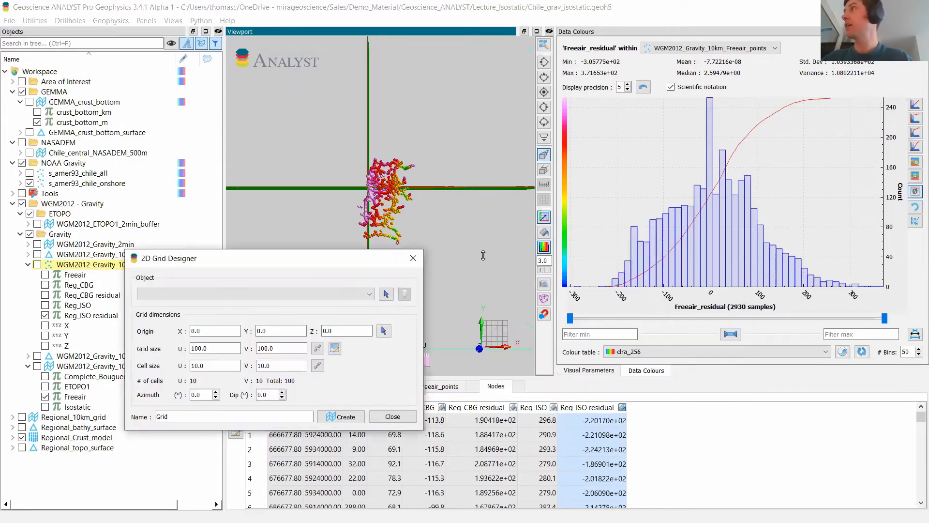
pyautogui.click(544, 93)
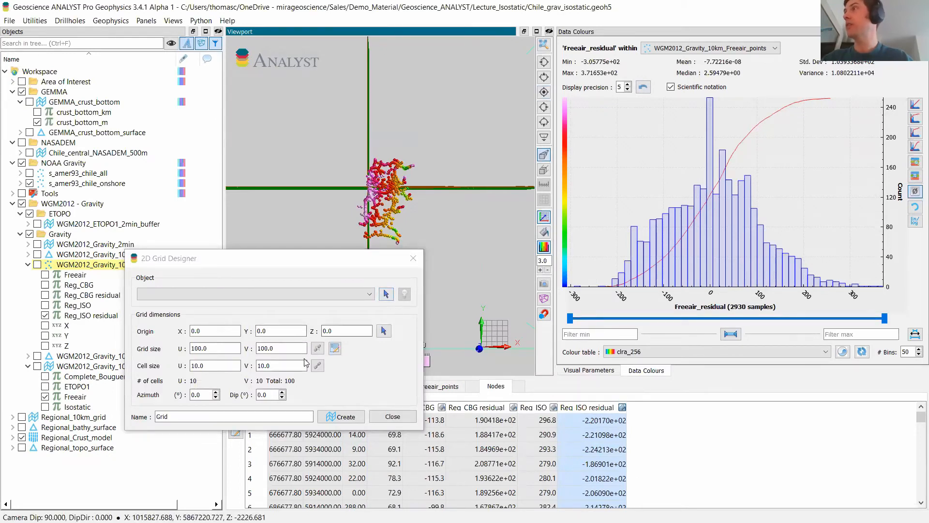
pyautogui.click(334, 348)
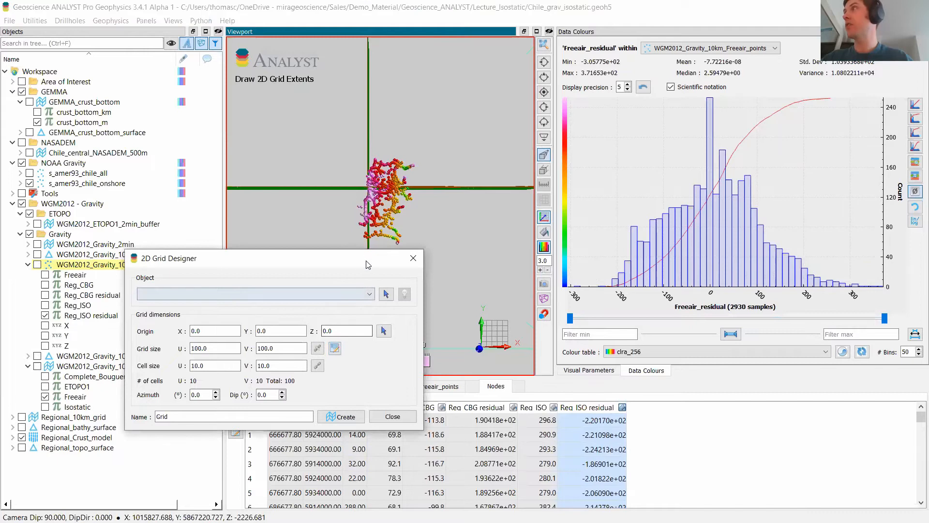
pyautogui.moveTo(348, 244)
pyautogui.mouseDown()
pyautogui.moveTo(393, 155)
pyautogui.moveTo(420, 143)
pyautogui.moveTo(417, 157)
pyautogui.mouseUp()
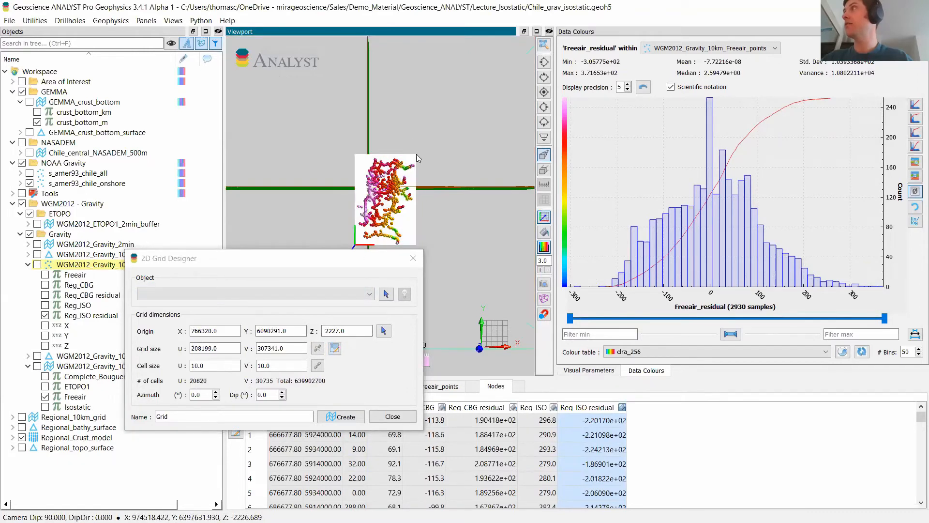
pyautogui.moveTo(337, 262)
pyautogui.mouseDown()
pyautogui.moveTo(319, 274)
pyautogui.moveTo(351, 247)
pyautogui.moveTo(387, 148)
pyautogui.moveTo(421, 150)
pyautogui.mouseUp()
pyautogui.click(317, 361)
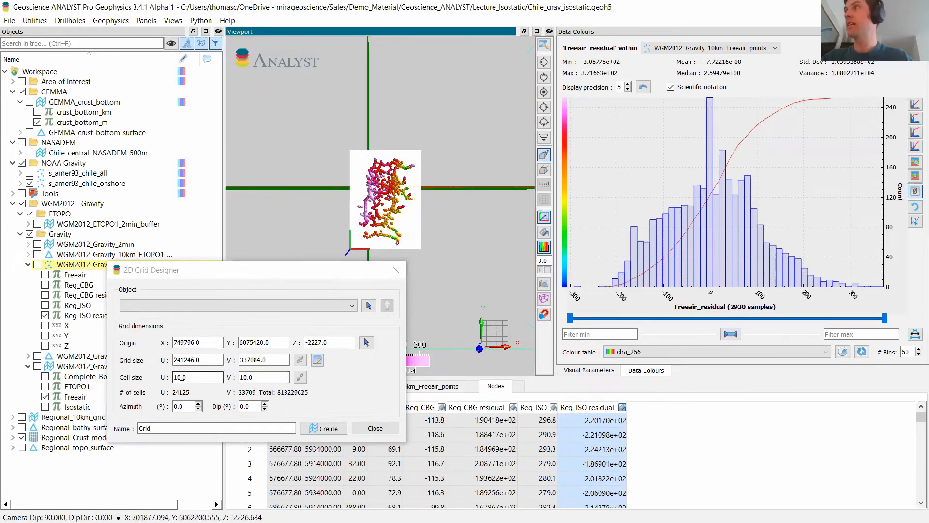
# Set the new 2D grid's cell size to 2000 in both U and V.
pyautogui.hotkey('ctrl', 'a')
pyautogui.write('2000')
pyautogui.press('Tab')
pyautogui.write('2000')
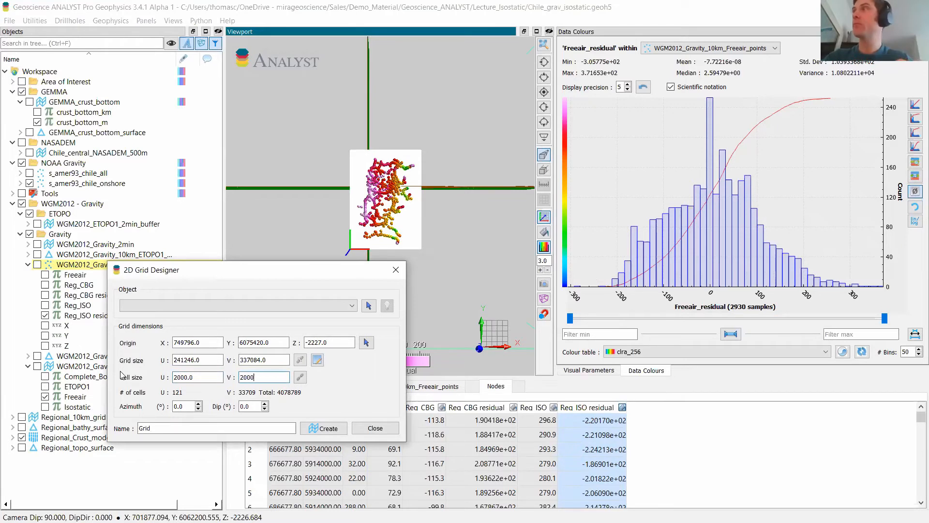
# Name the 2D grid Local_2km_grid, create it and close the grid designer.
pyautogui.click(271, 430)
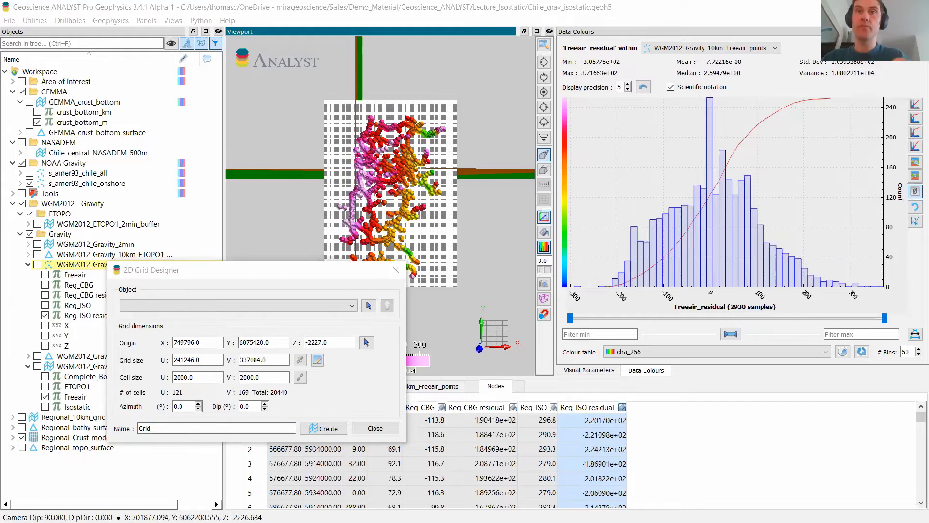
pyautogui.doubleClick(159, 429)
pyautogui.write('Local_2km_grid')
pyautogui.click(324, 428)
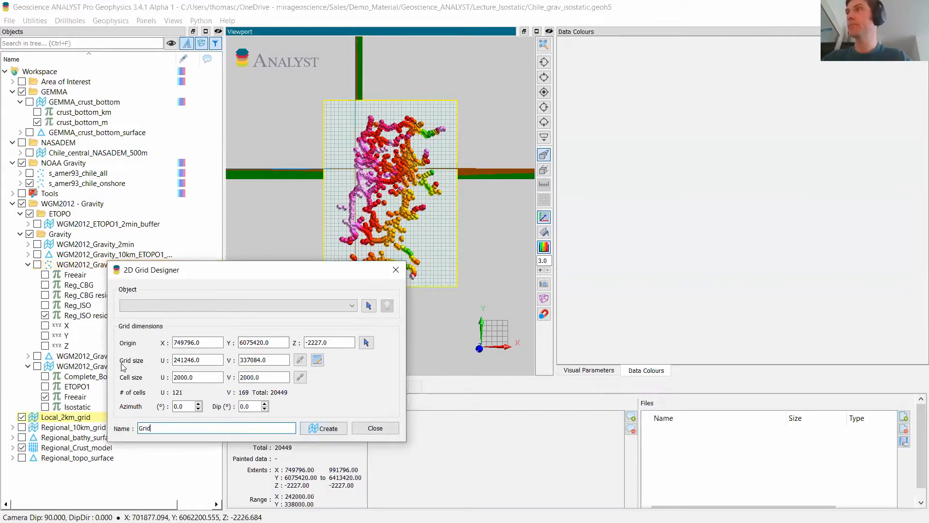
pyautogui.click(396, 269)
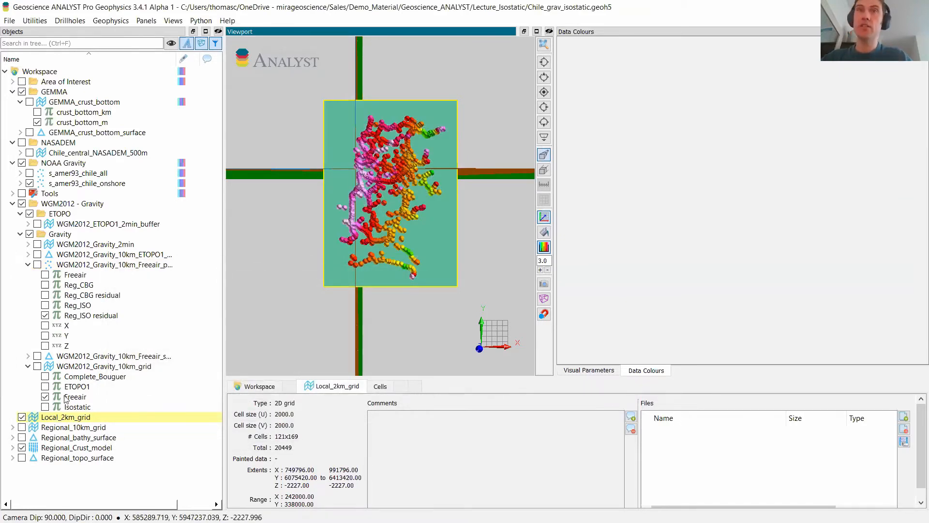
# Transfer the ETOPO1 property from WGM2012_ETOPO1_2min_buffer to the cells of Local_2km_grid and list the grid's properties.
pyautogui.click(35, 21)
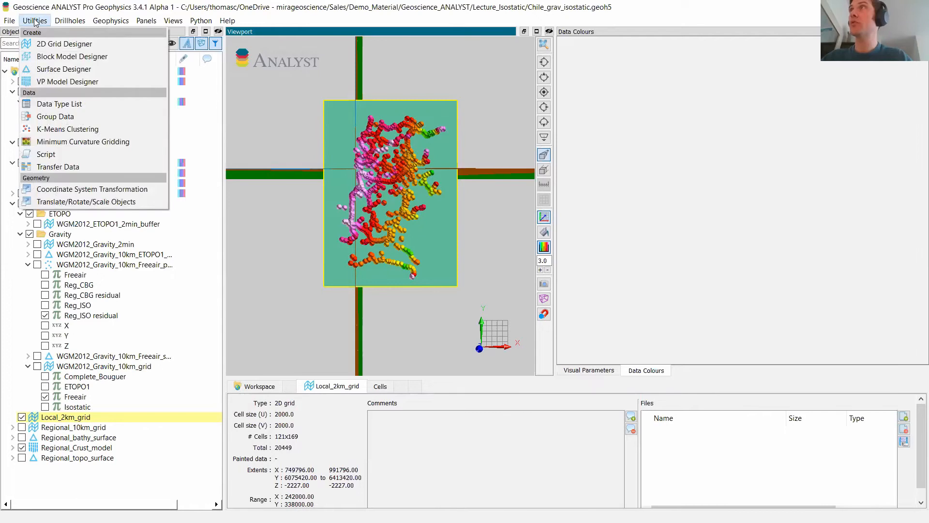
pyautogui.click(72, 166)
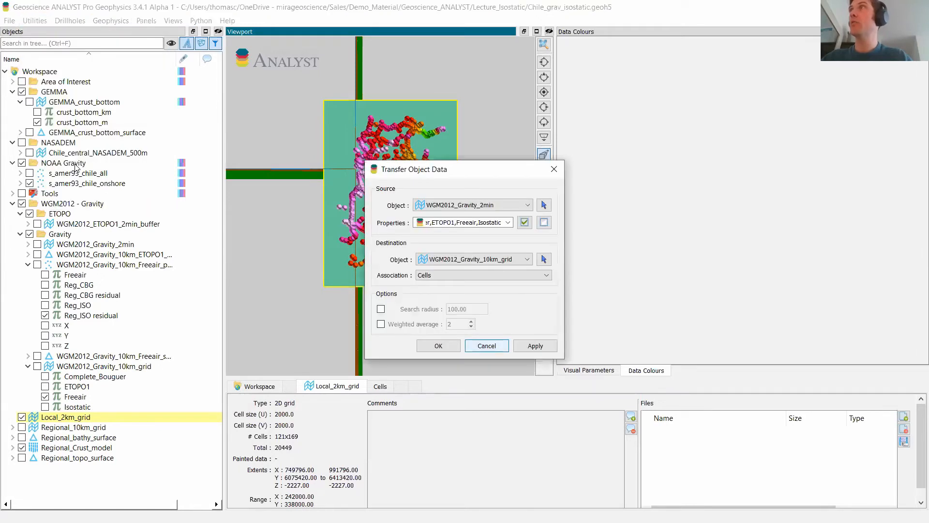
pyautogui.click(444, 207)
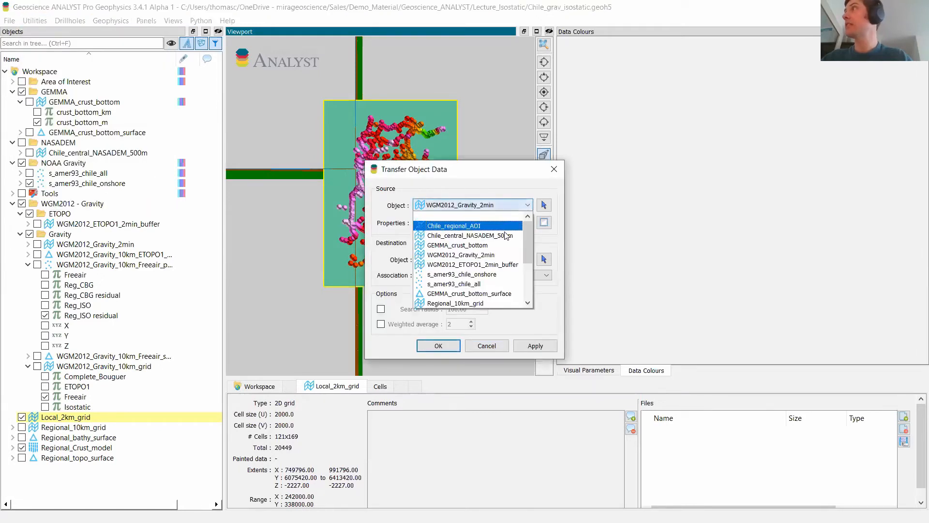
pyautogui.click(504, 262)
pyautogui.click(524, 222)
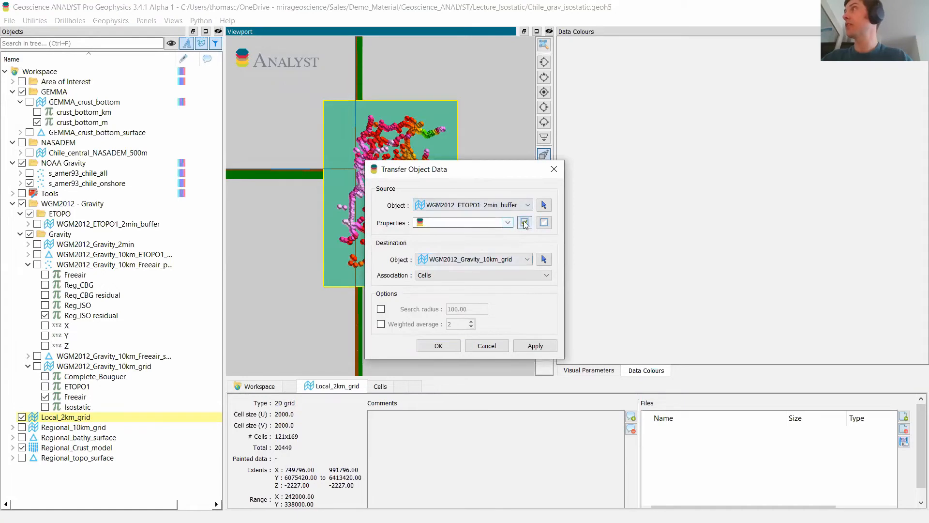
pyautogui.click(504, 262)
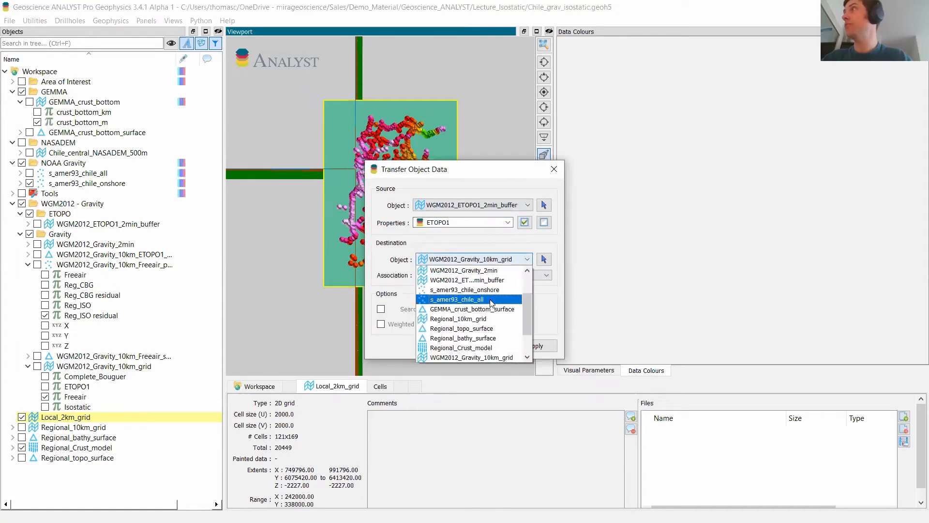
pyautogui.click(467, 359)
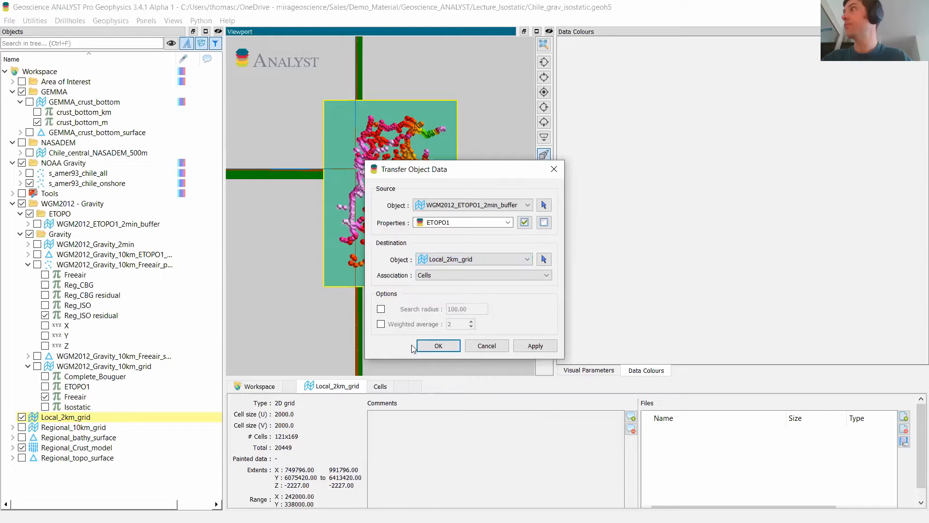
pyautogui.click(534, 346)
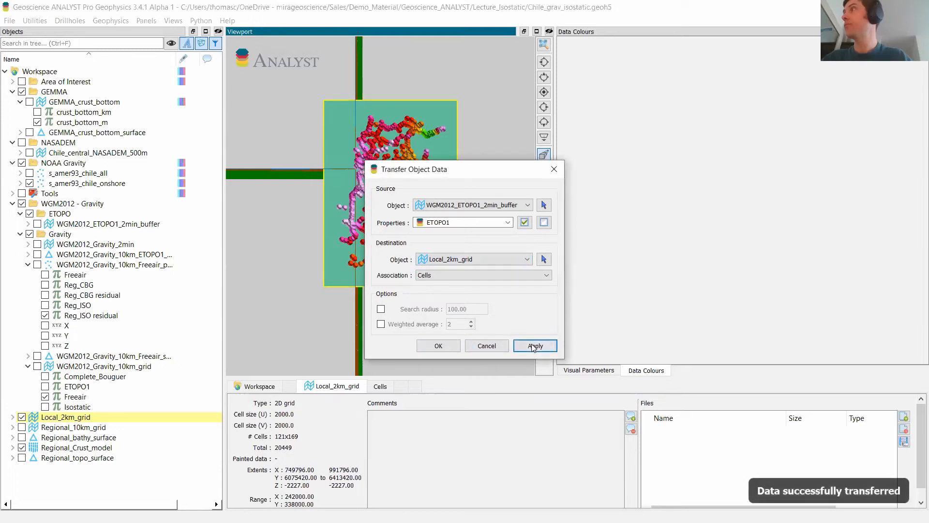
pyautogui.click(12, 417)
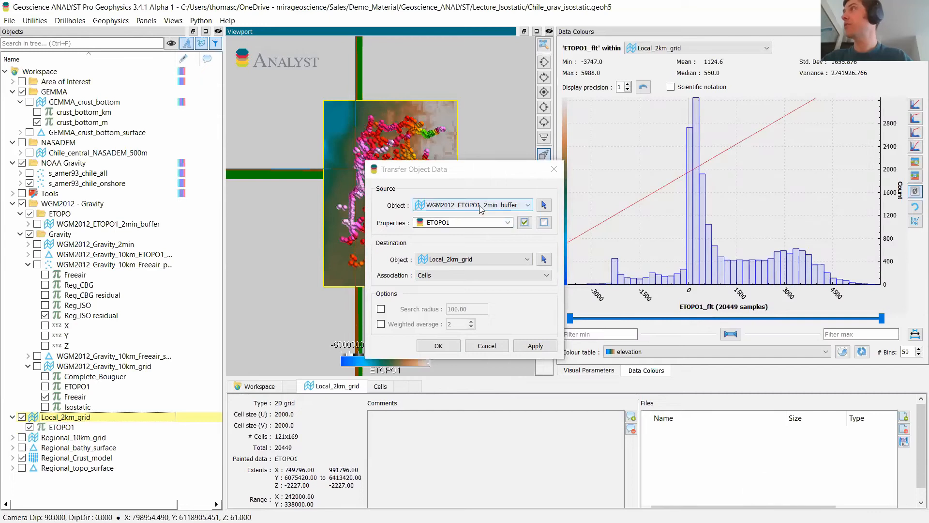
# Transfer the NASADEM property from Chile_central_NASADEM_500m to the cells of Local_2km_grid and compare it with ETOPO1 on the grid.
pyautogui.click(498, 205)
pyautogui.click(483, 236)
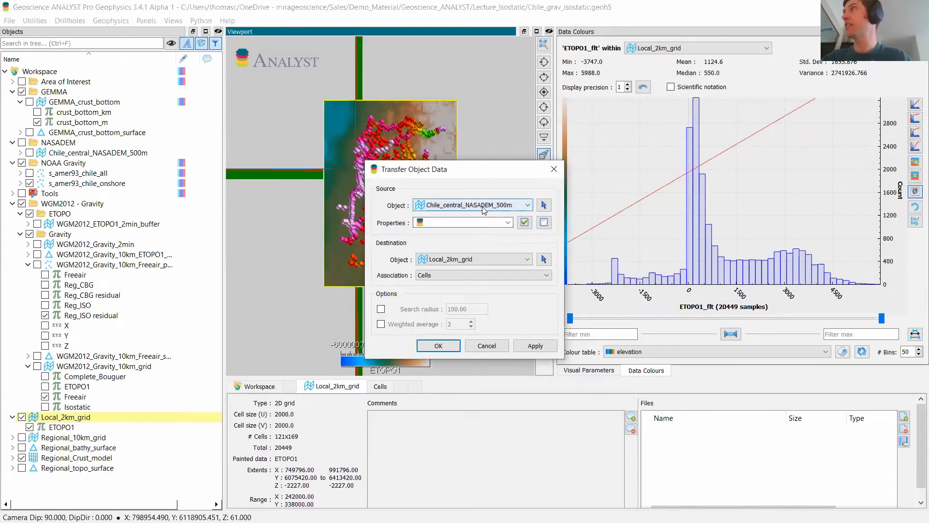
pyautogui.click(460, 222)
pyautogui.click(457, 226)
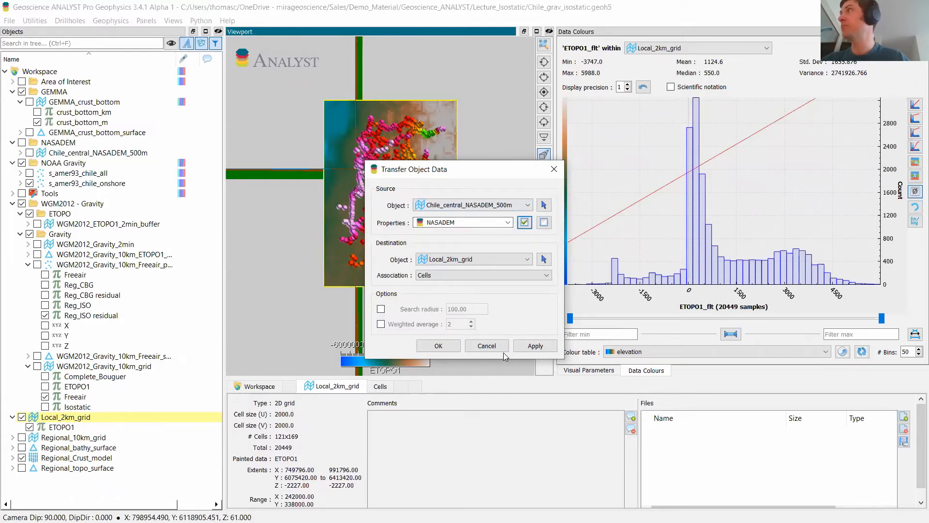
pyautogui.click(543, 347)
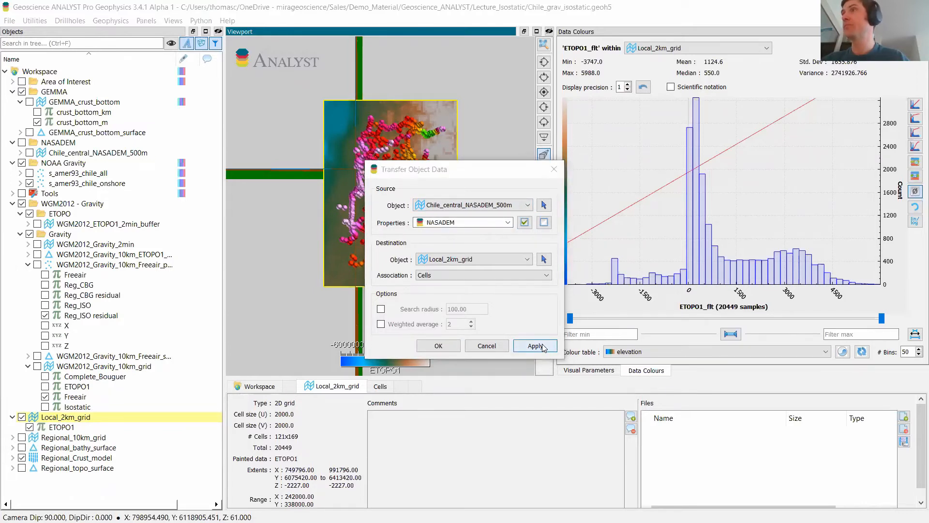
pyautogui.click(555, 169)
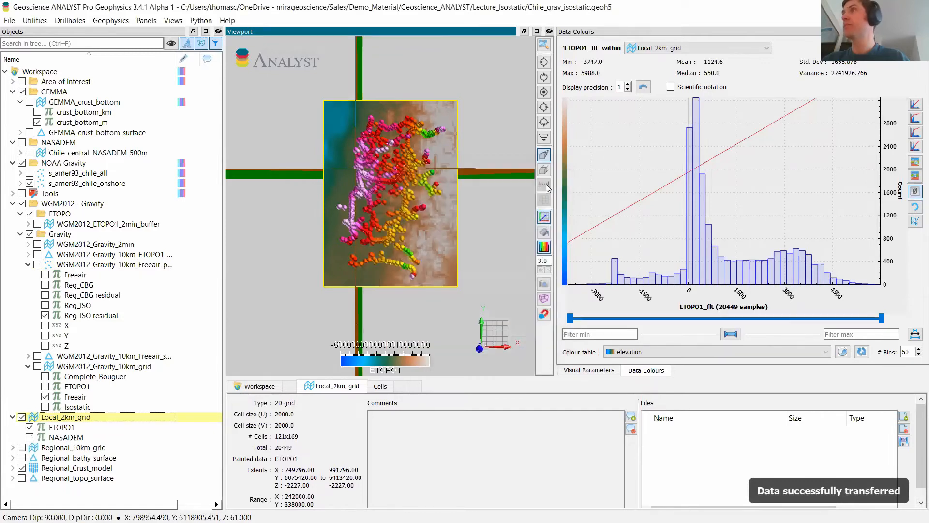
pyautogui.click(30, 437)
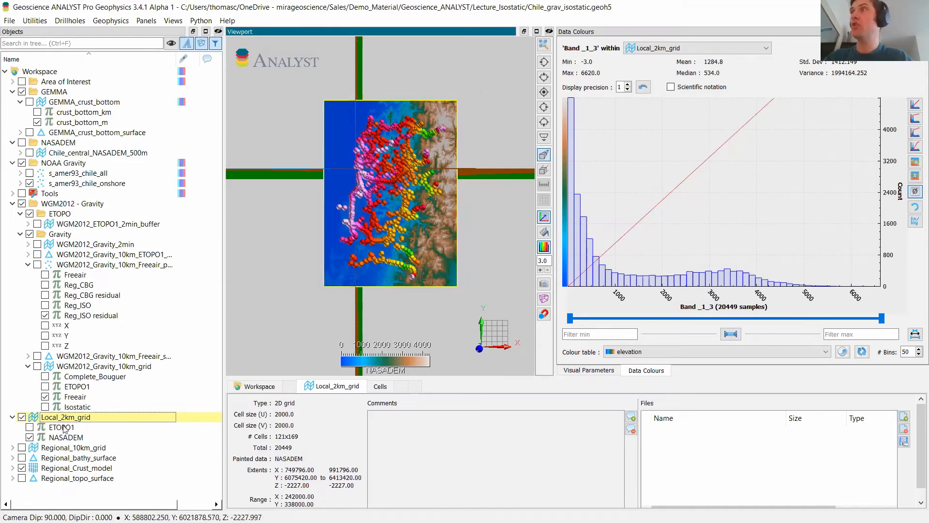
pyautogui.click(29, 427)
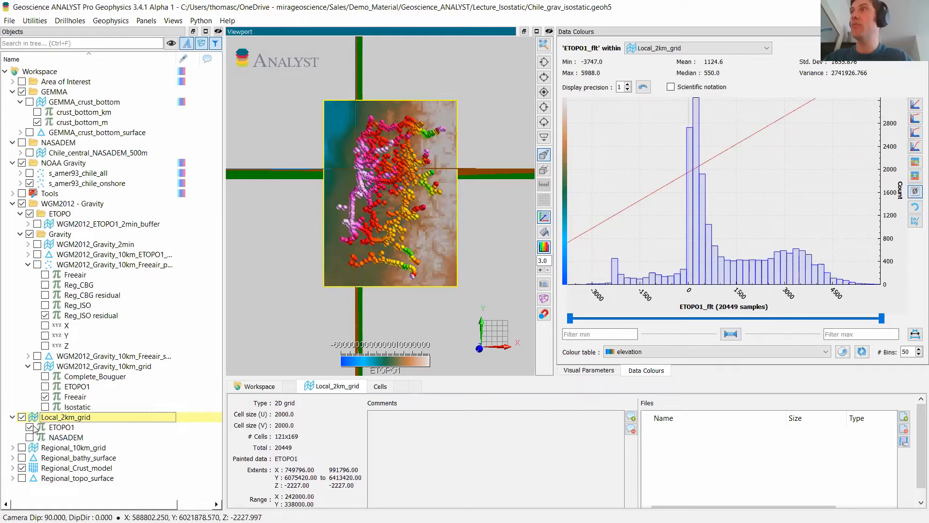
# Script a cell property NASADEM_w_ETOPO_bathy on Local_2km_grid with the expression (ETOPO1<0)?ETOPO1:NASADEM and display it.
pyautogui.rightClick(70, 423)
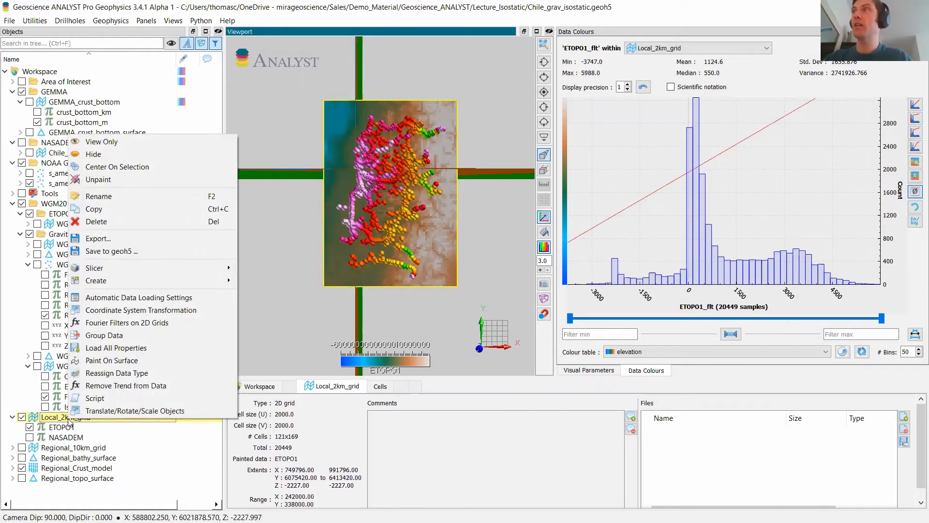
pyautogui.click(116, 398)
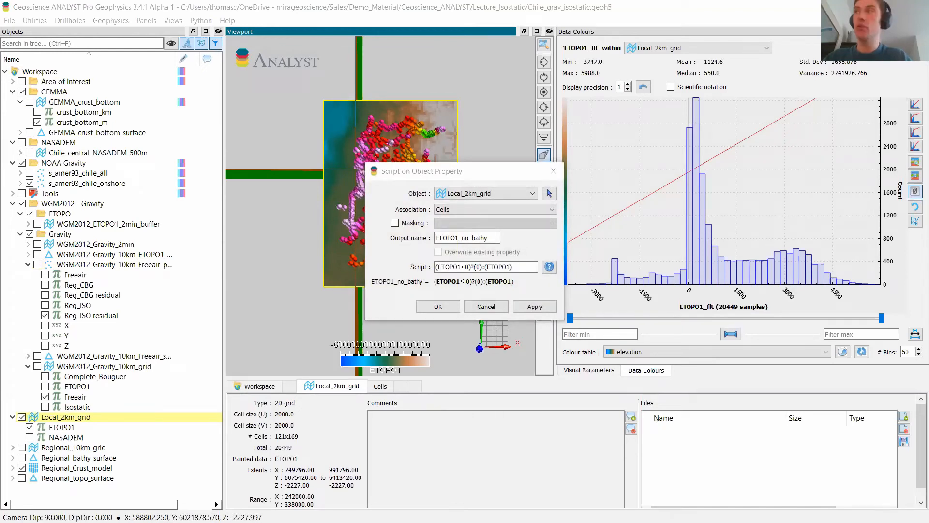
pyautogui.moveTo(492, 237); pyautogui.dragTo(364, 238)
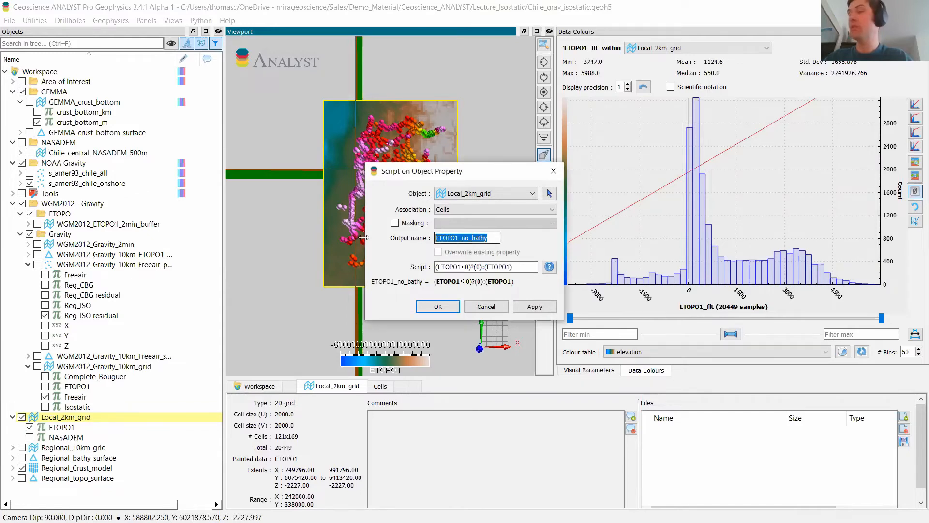
pyautogui.write('NASADEM_w_ETOPO_bathy')
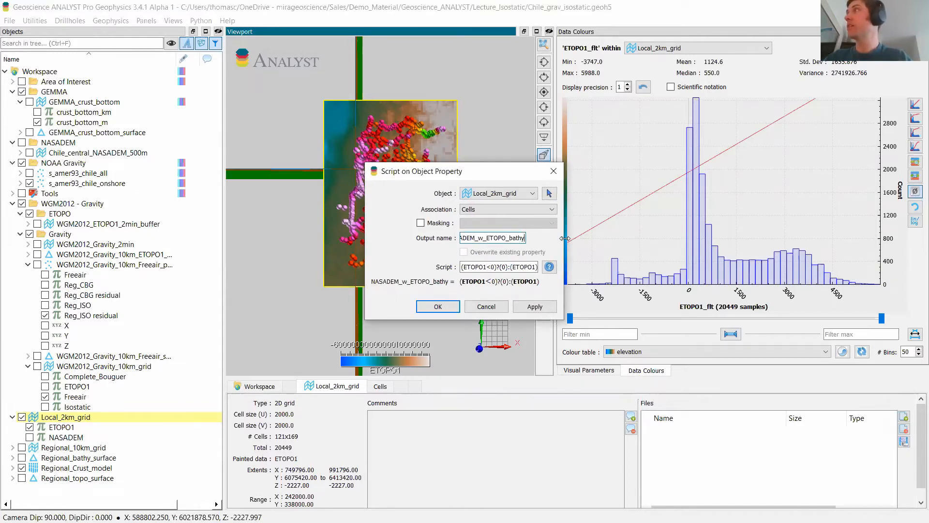
pyautogui.moveTo(564, 240); pyautogui.dragTo(614, 240)
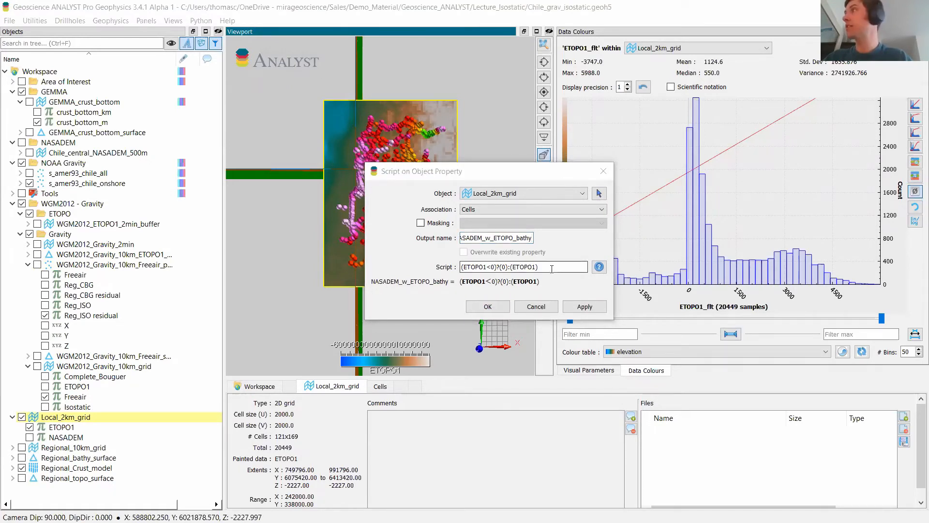
pyautogui.moveTo(552, 268); pyautogui.dragTo(428, 268)
pyautogui.write('(ETOPO1<0)?ETOPO1:NASADEM')
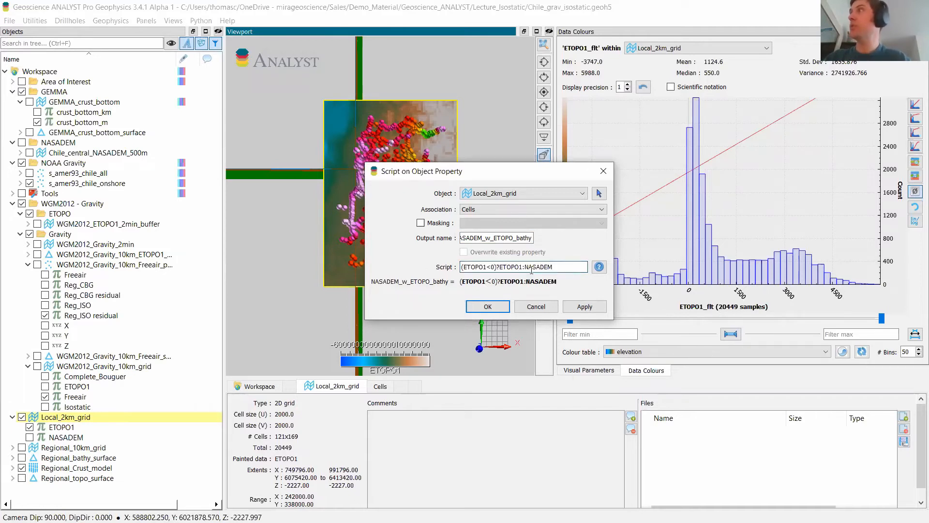
pyautogui.click(585, 307)
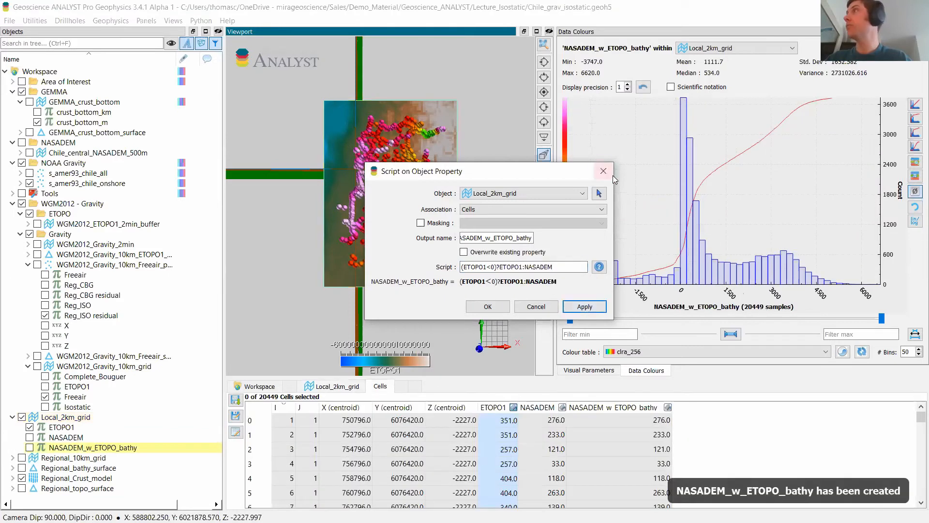
pyautogui.click(602, 174)
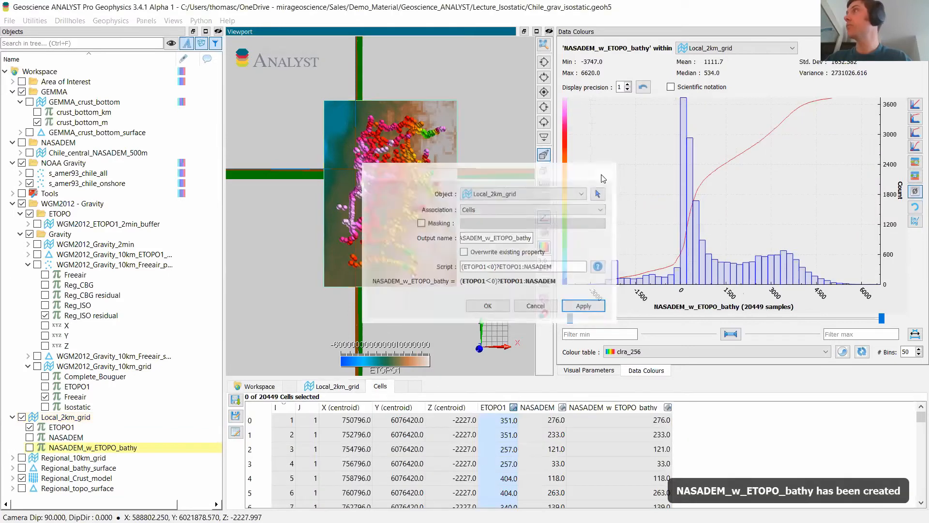
pyautogui.click(30, 448)
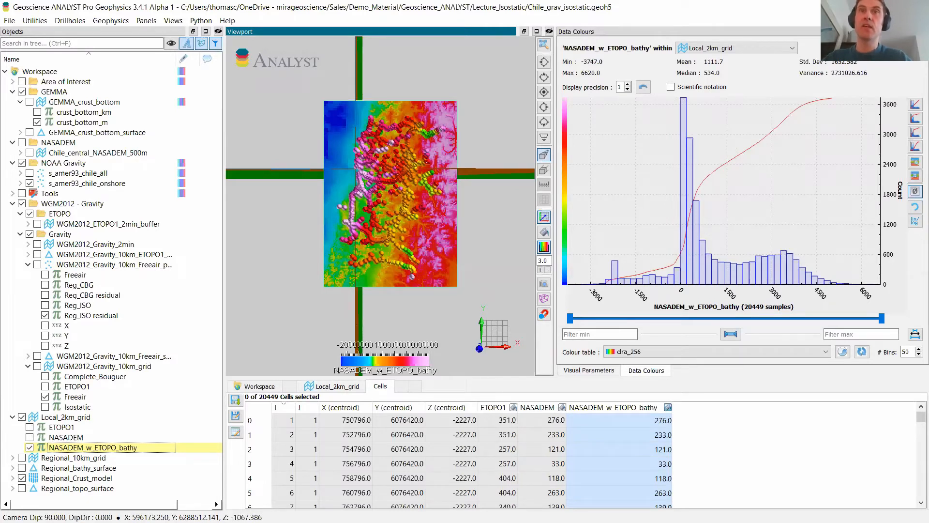
# Script a cell property named base on Local_2km_grid with the constant value -10000.
pyautogui.rightClick(72, 417)
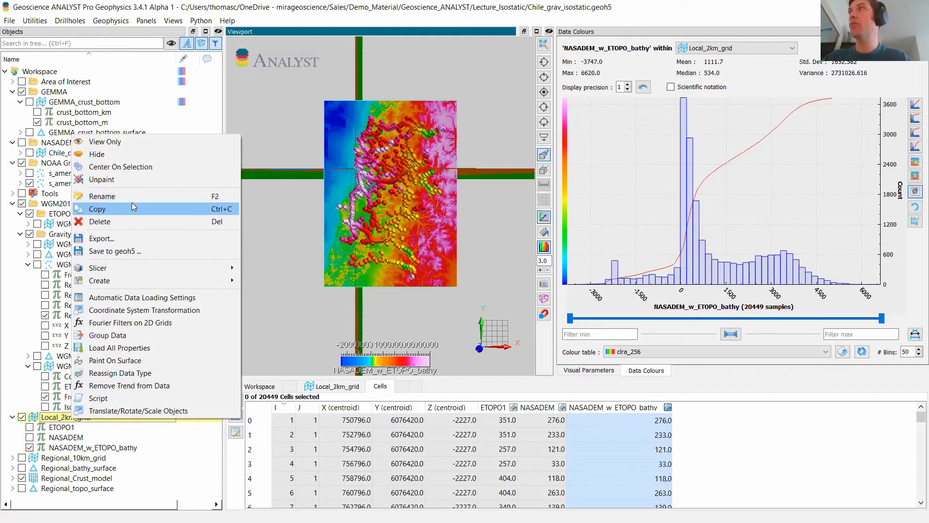
pyautogui.moveTo(124, 281)
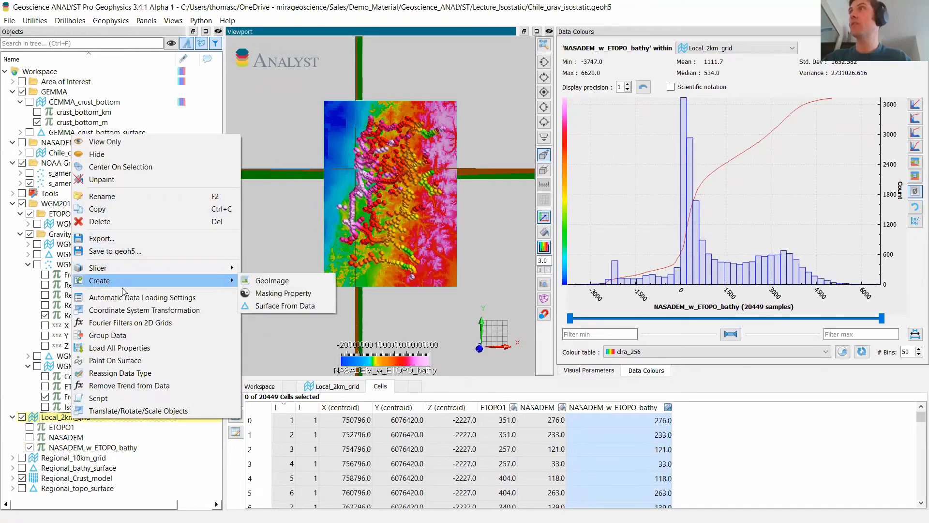
pyautogui.click(98, 399)
pyautogui.click(506, 238)
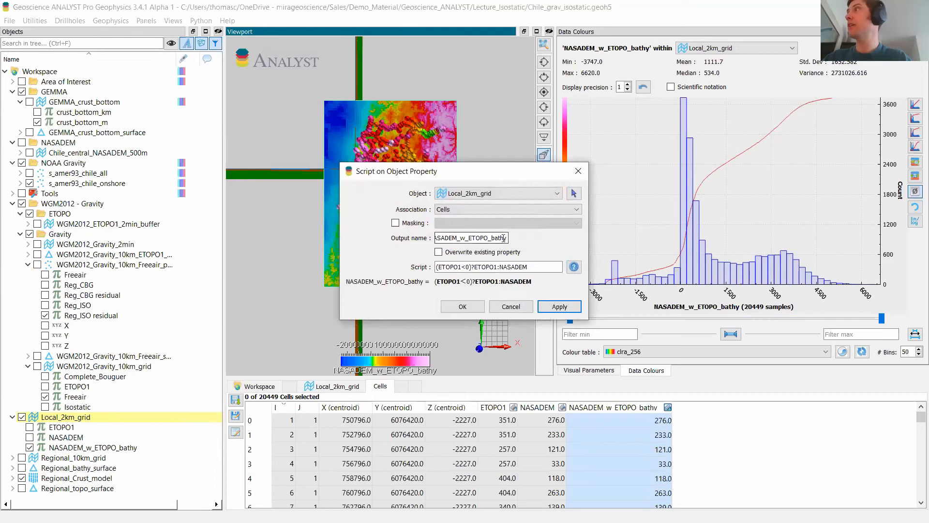
pyautogui.moveTo(506, 237); pyautogui.dragTo(387, 242)
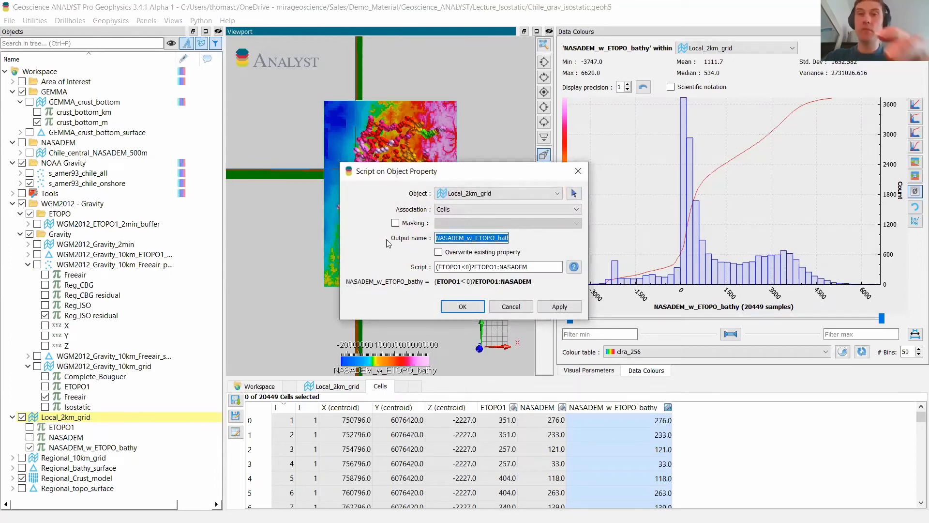
pyautogui.write('base')
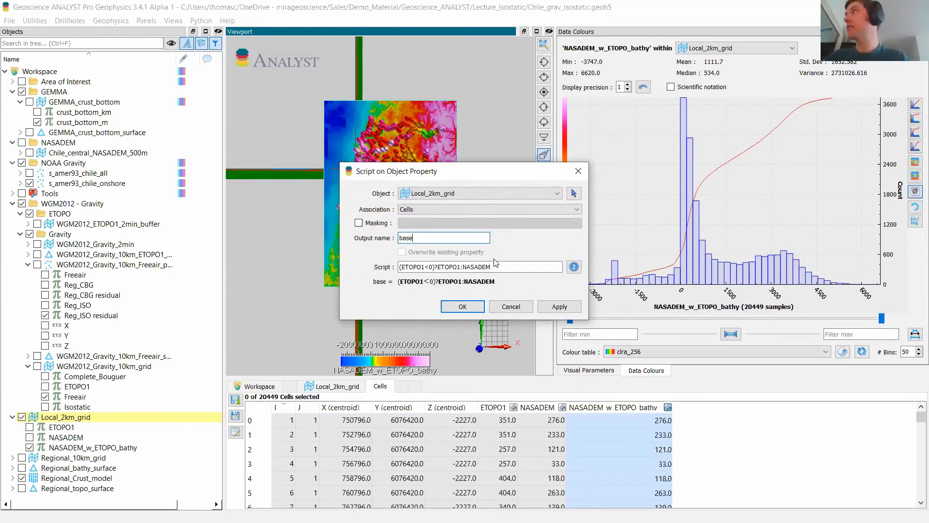
pyautogui.moveTo(496, 266); pyautogui.dragTo(339, 269)
pyautogui.write('-10000')
pyautogui.click(449, 312)
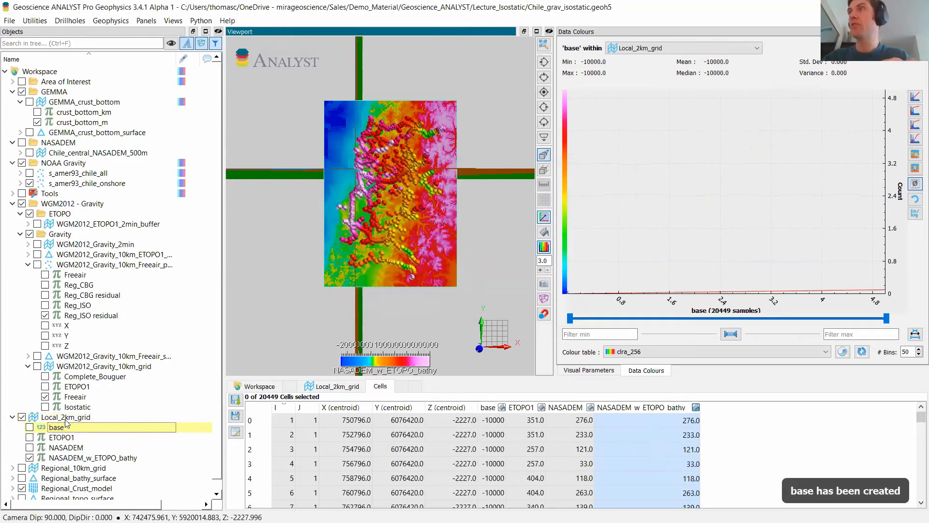
# Generate a surface named Local_topo_surface from the NASADEM property of Local_2km_grid.
pyautogui.rightClick(68, 417)
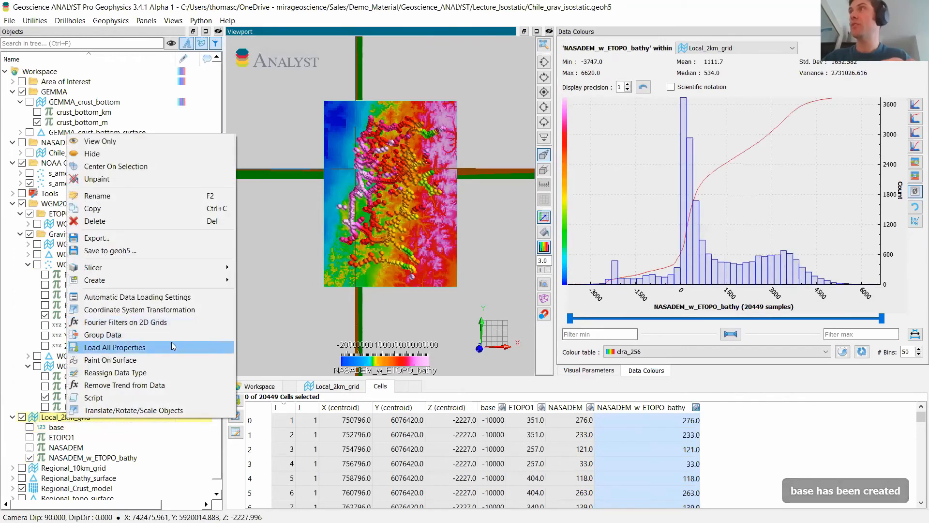
pyautogui.moveTo(133, 282)
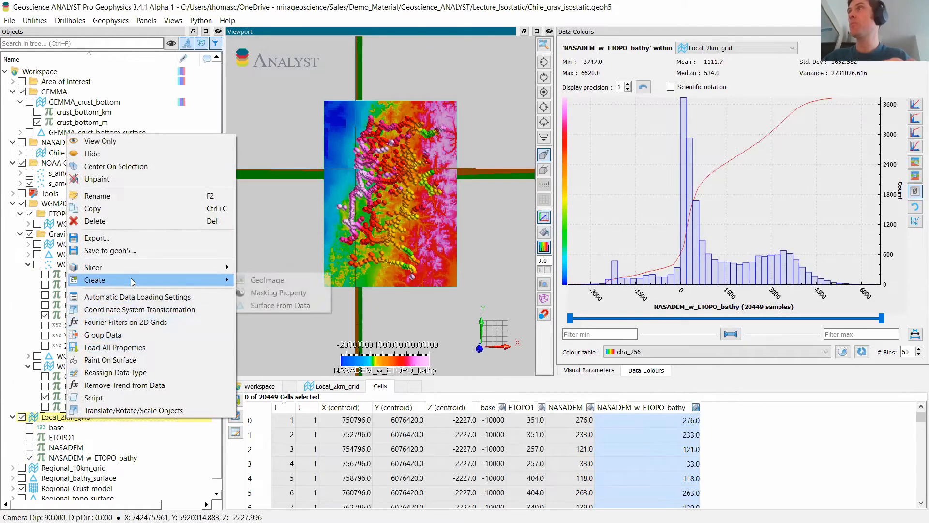
pyautogui.click(280, 305)
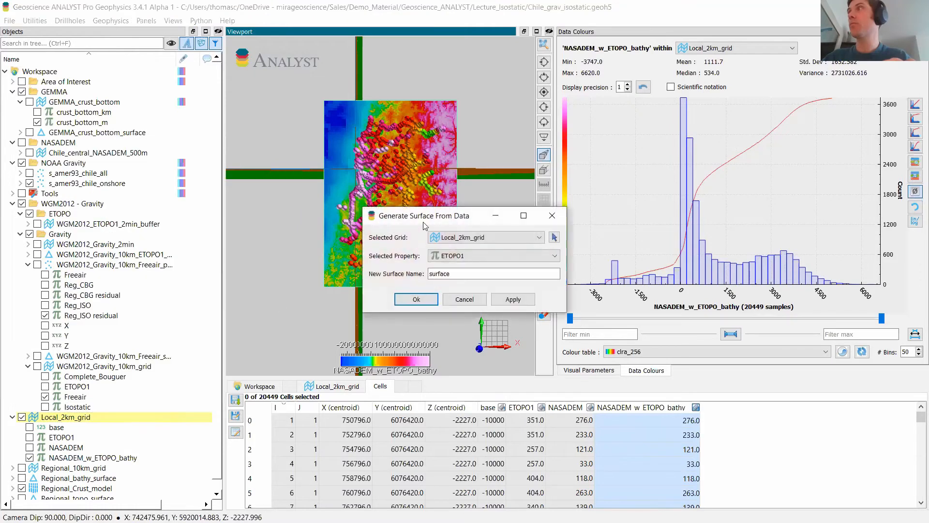
pyautogui.moveTo(419, 221); pyautogui.dragTo(312, 221)
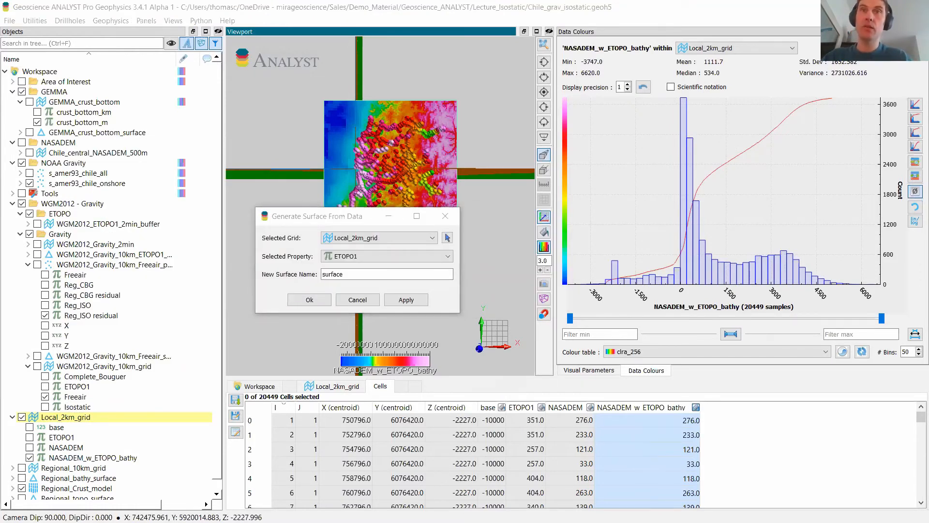
pyautogui.doubleClick(321, 276)
pyautogui.write('Local_topo_surface')
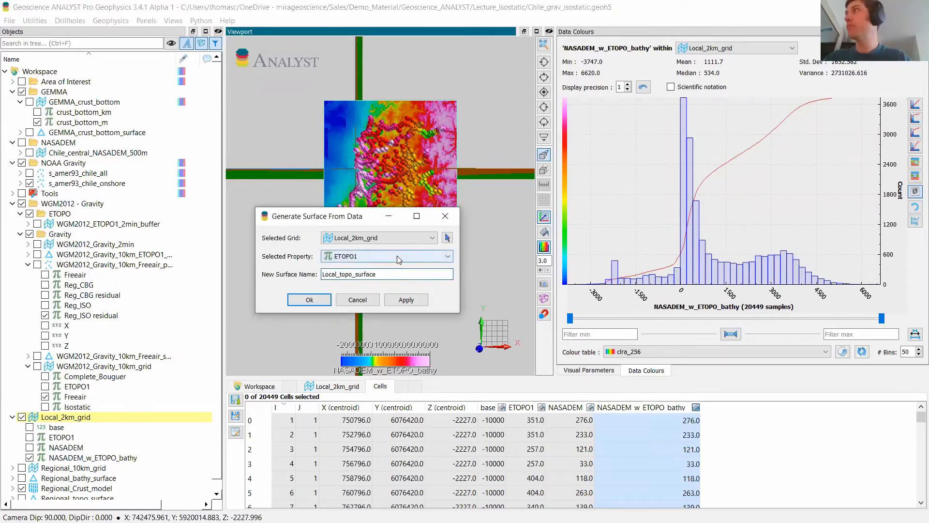
pyautogui.click(398, 258)
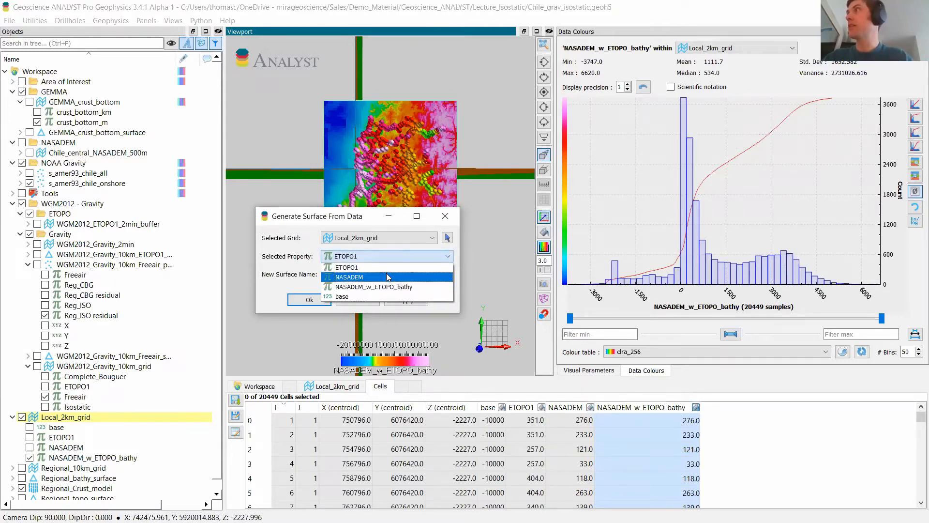
pyautogui.click(387, 276)
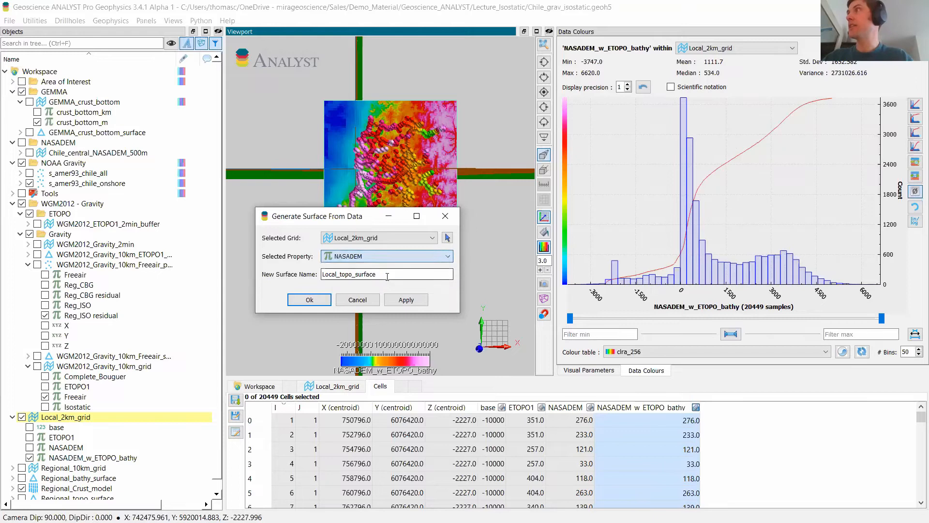
pyautogui.click(407, 311)
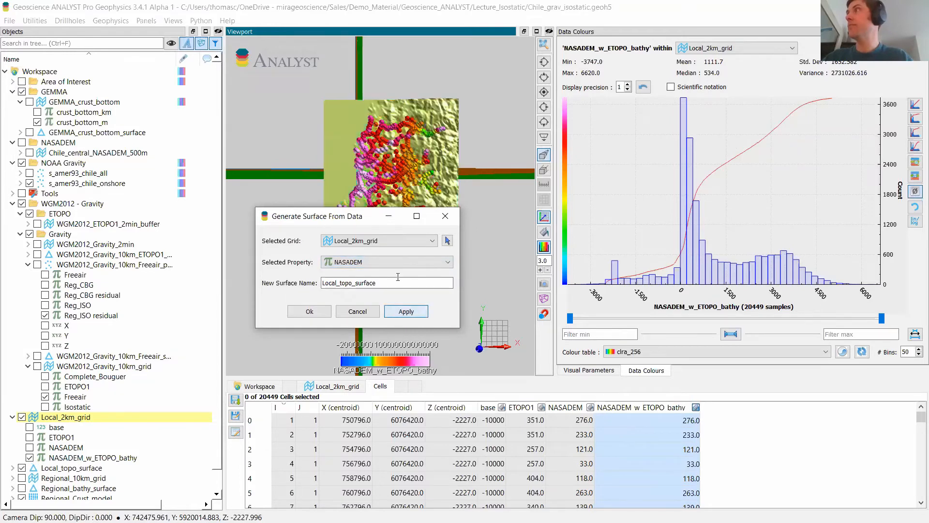
pyautogui.click(340, 282)
pyautogui.press('Delete')
pyautogui.press('Delete')
pyautogui.press('Delete')
pyautogui.press('Delete')
pyautogui.write('bathy')
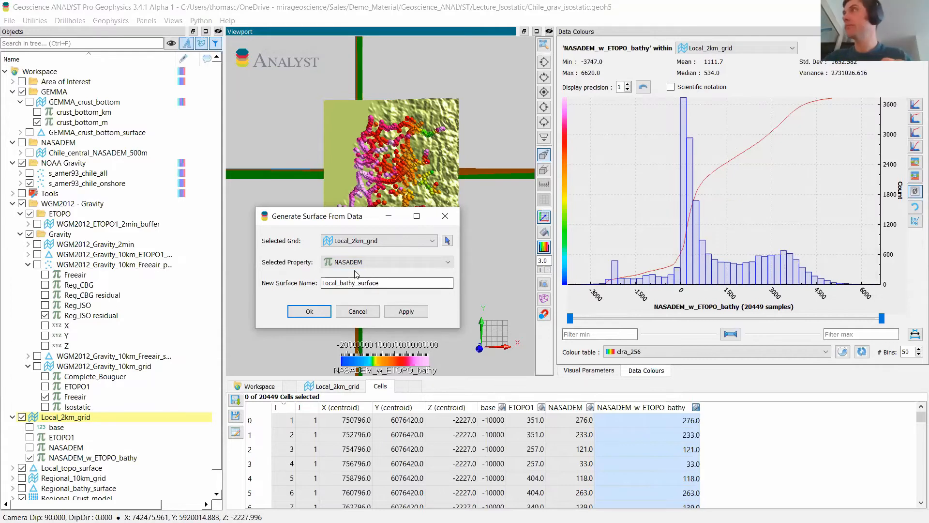
pyautogui.click(367, 265)
pyautogui.click(373, 293)
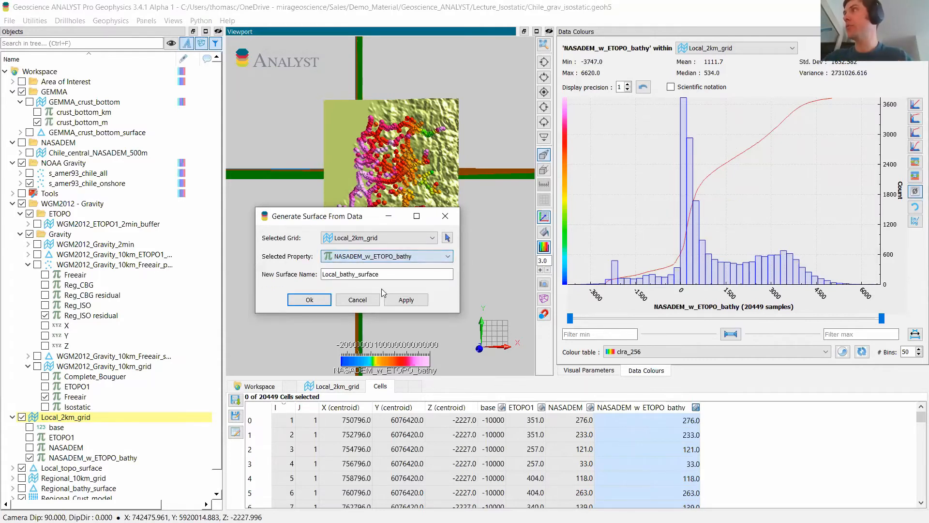
pyautogui.click(358, 300)
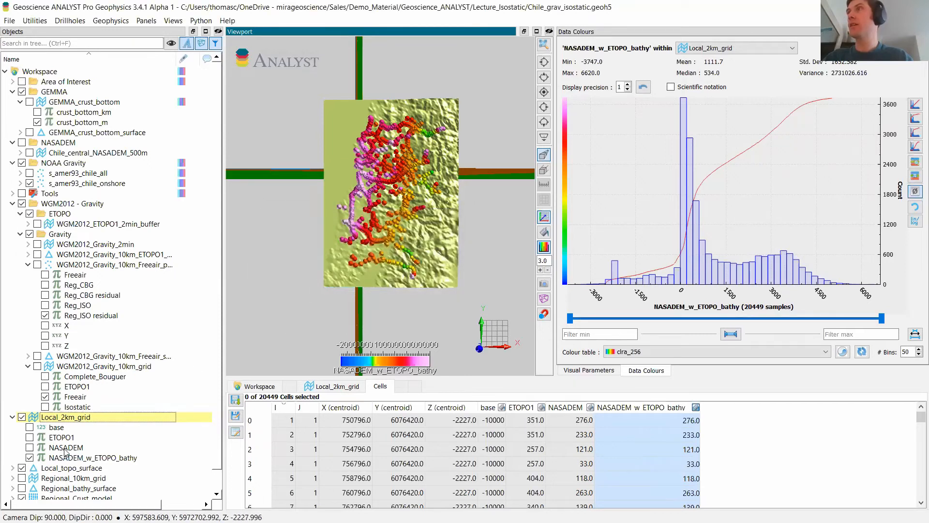
# Generate a surface named Local_bathy_surface from the NASADEM_w_ETOPO_bathy property of Local_2km_grid.
pyautogui.scroll(-1, 67, 421)
pyautogui.rightClick(69, 401)
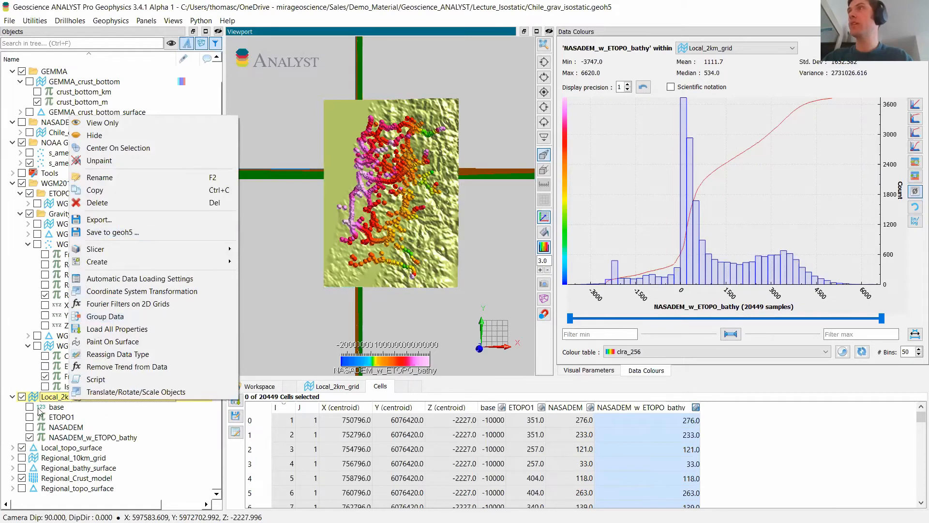
pyautogui.click(27, 244)
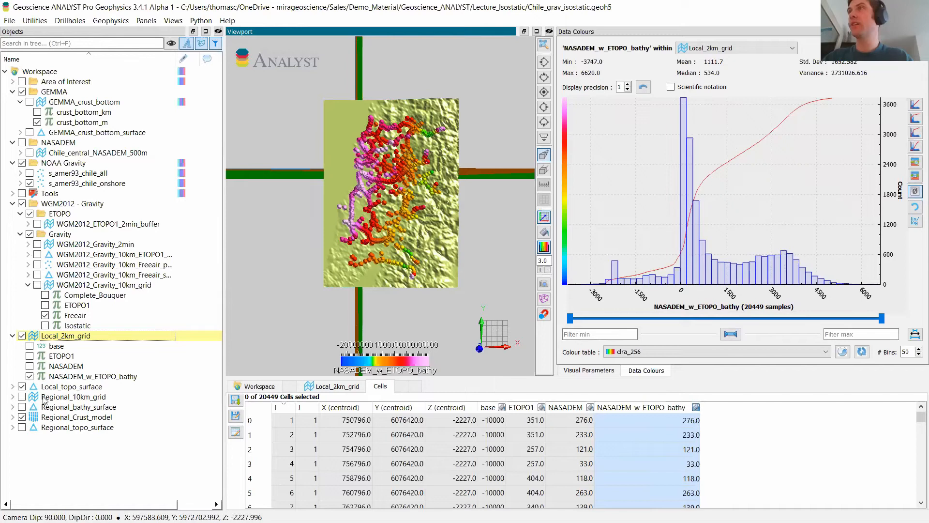
pyautogui.rightClick(75, 337)
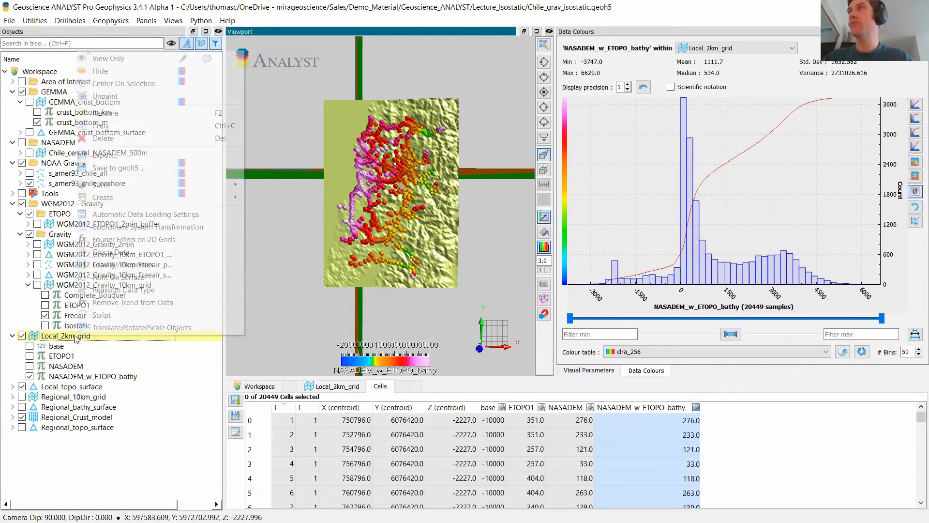
pyautogui.moveTo(193, 197)
pyautogui.click(290, 223)
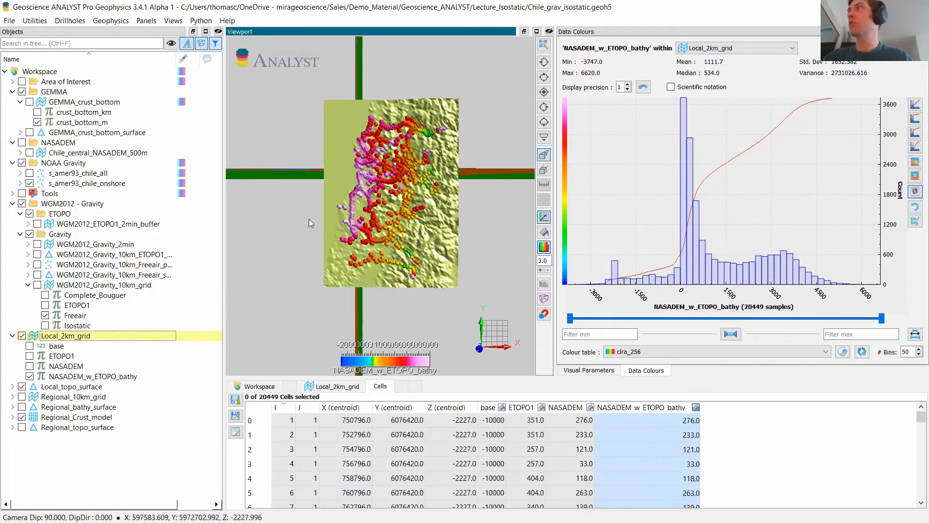
pyautogui.write('Local_topo_surface')
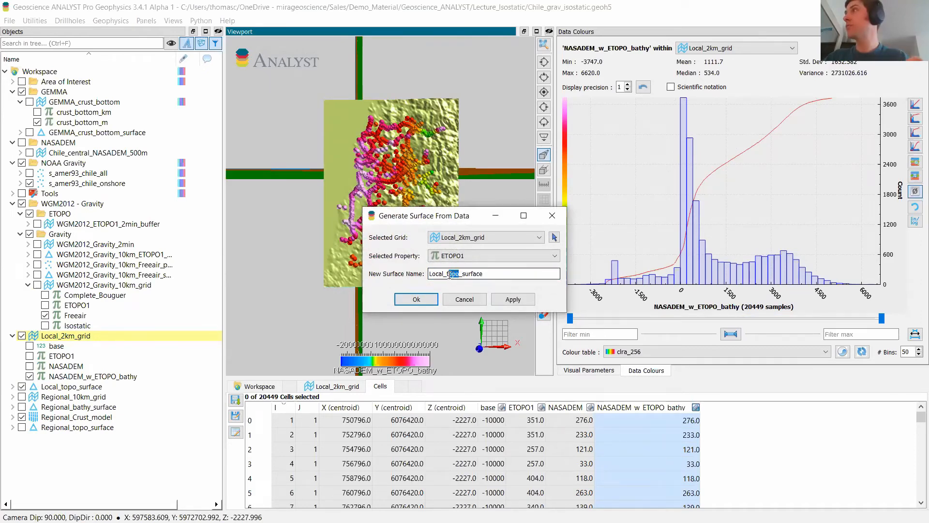
pyautogui.write('bathy')
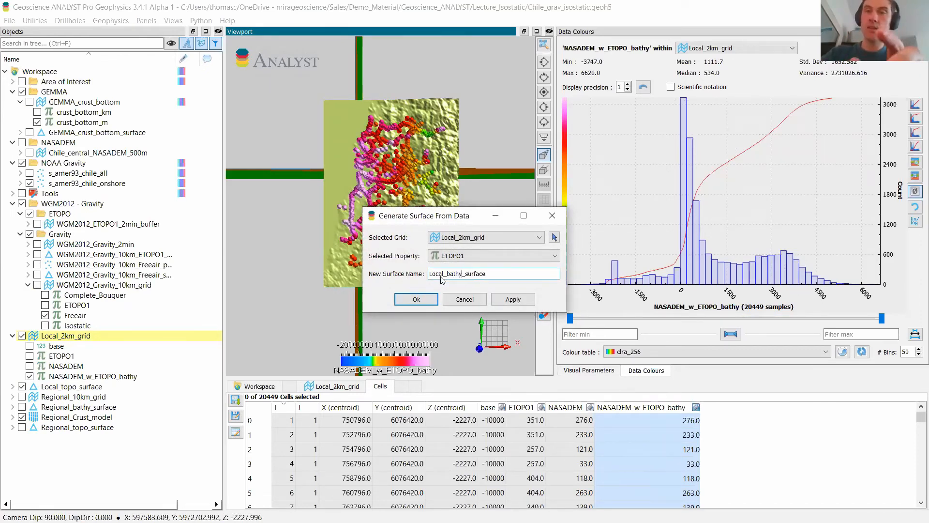
pyautogui.click(460, 256)
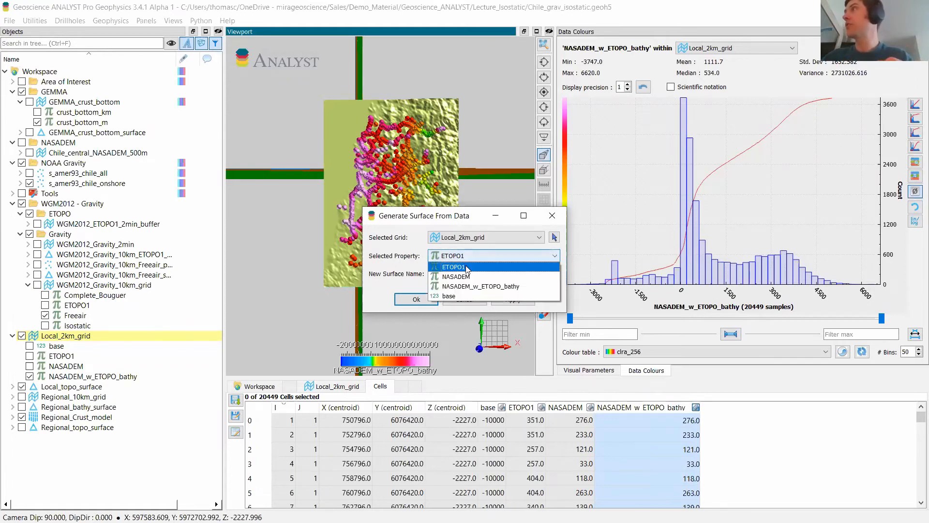
pyautogui.click(477, 288)
pyautogui.click(517, 299)
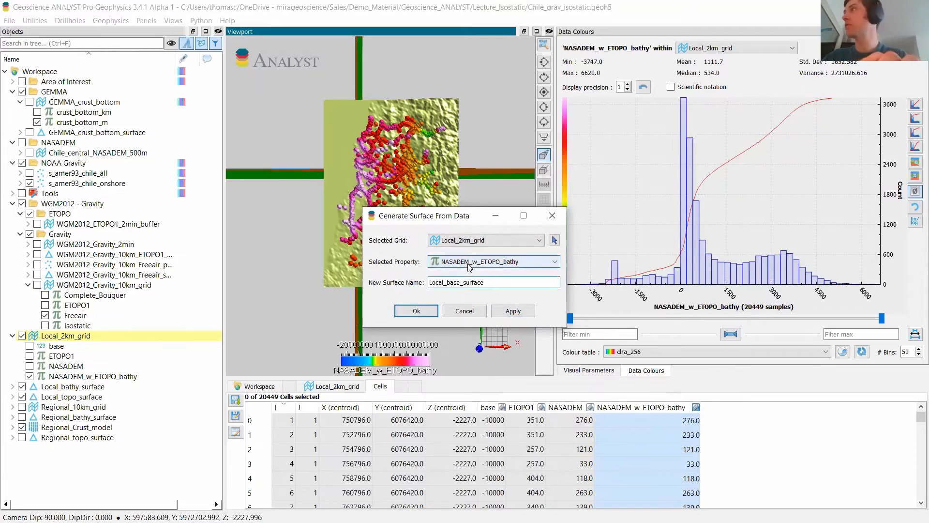
# Generate a surface named Local_base_surface from the base property of Local_2km_grid and finish the surface generation.
pyautogui.click(467, 261)
pyautogui.click(469, 271)
pyautogui.click(513, 301)
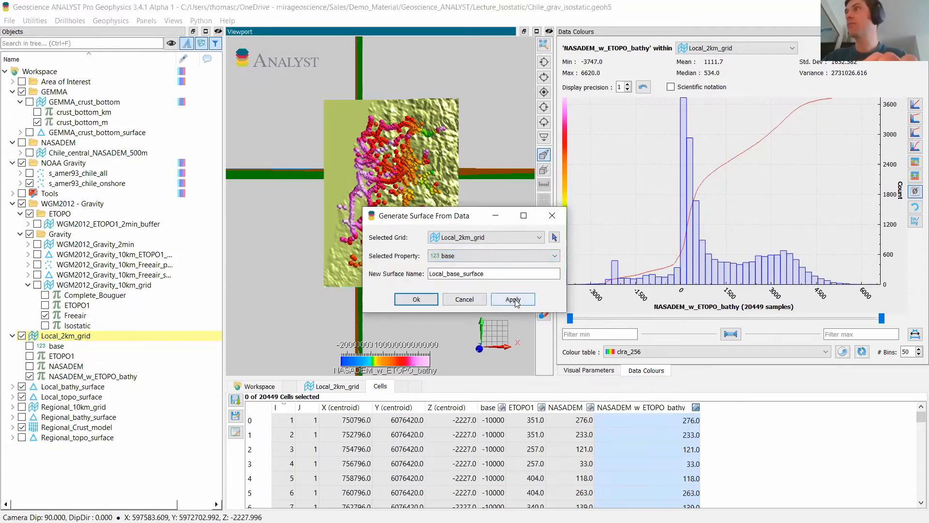
pyautogui.click(516, 302)
pyautogui.click(556, 219)
# Start a new VP model and take its origin, 242000 by 338000 size and 2000 by 2000 prism size from Local_2km_grid.
pyautogui.moveTo(427, 277); pyautogui.dragTo(457, 131)
pyautogui.scroll(-1, 436, 160)
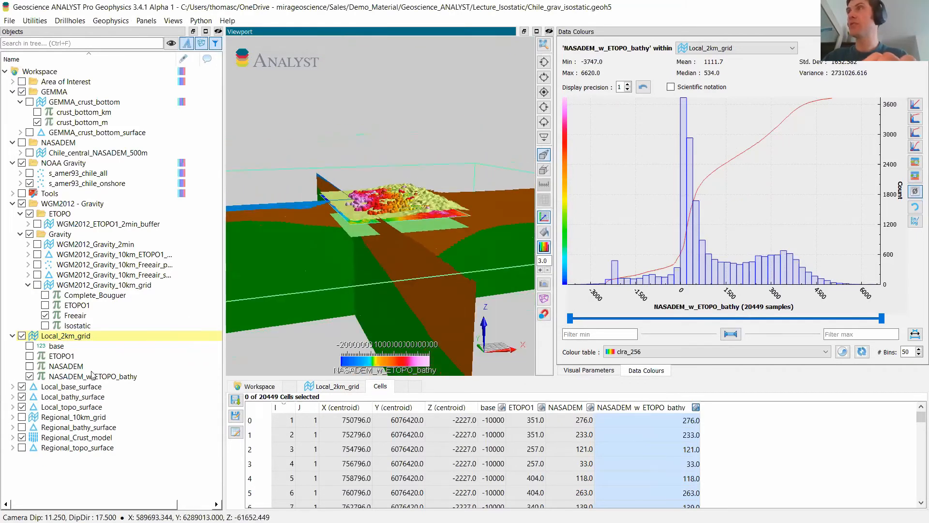
pyautogui.scroll(3, 349, 259)
pyautogui.moveTo(349, 259); pyautogui.dragTo(320, 271)
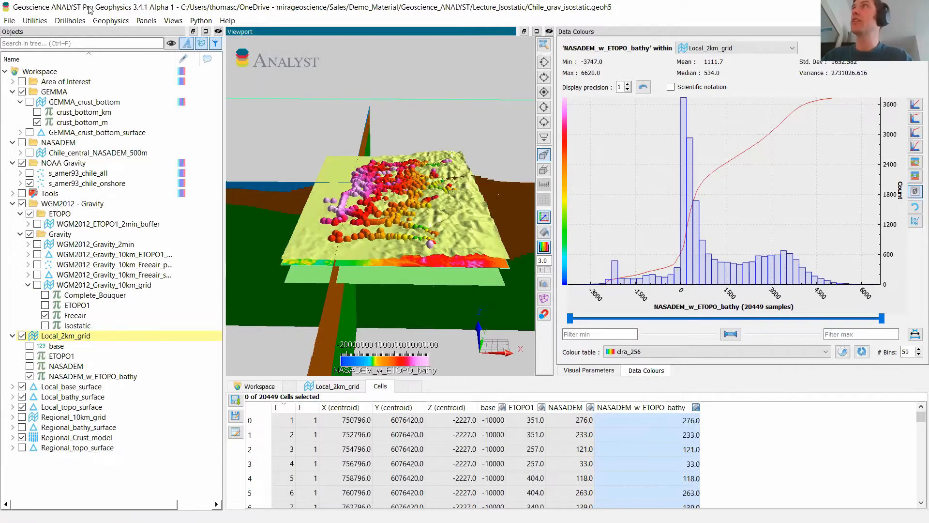
pyautogui.click(41, 20)
pyautogui.click(59, 81)
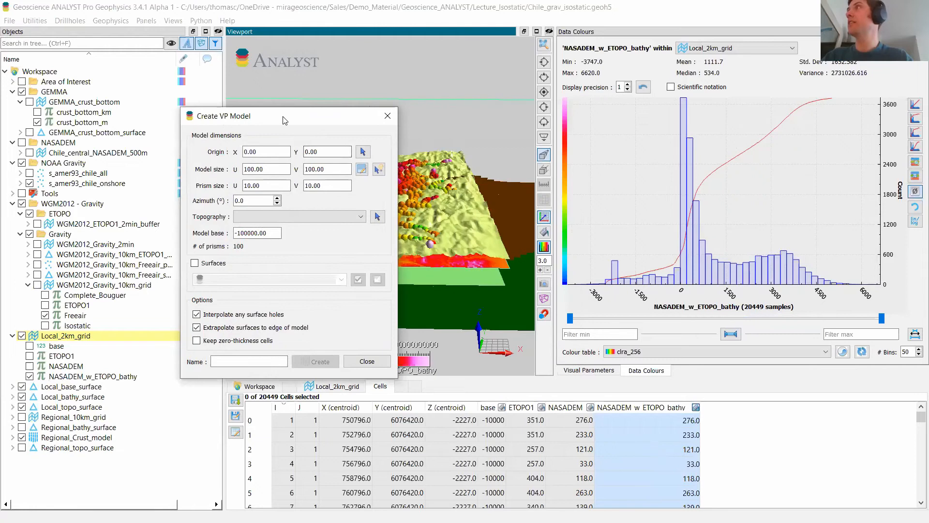
pyautogui.moveTo(280, 112); pyautogui.dragTo(202, 111)
pyautogui.click(280, 142)
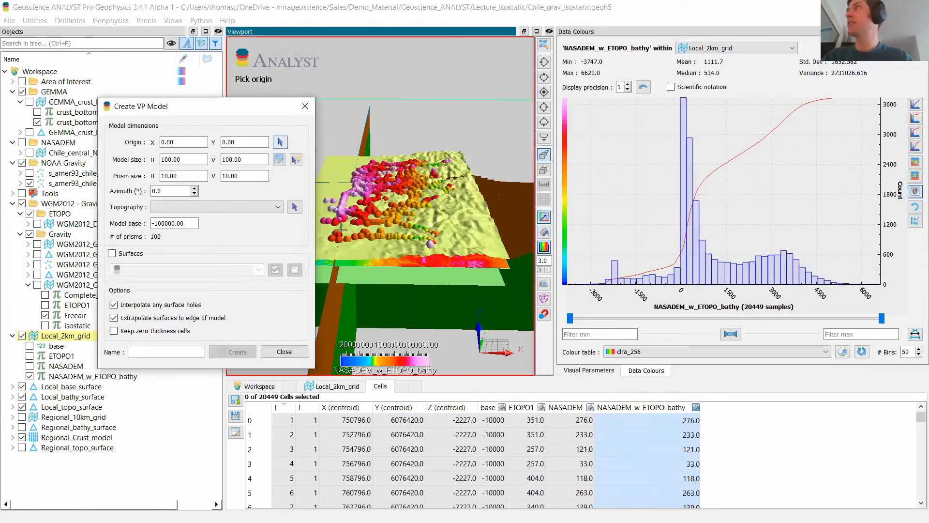
pyautogui.click(412, 253)
pyautogui.click(296, 159)
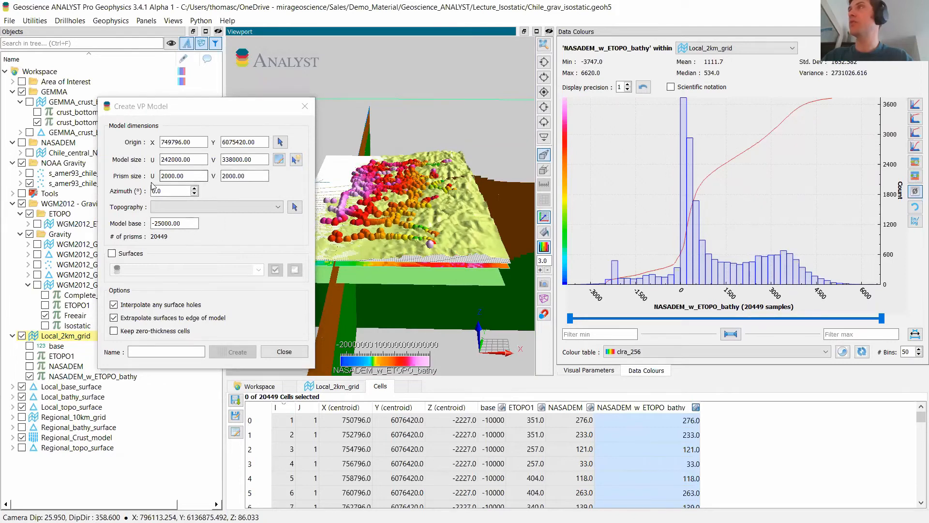
# Set the VP model's topography to Local_topo_surface and include Local_base_surface and Local_bathy_surface as its dividing surfaces.
pyautogui.click(174, 208)
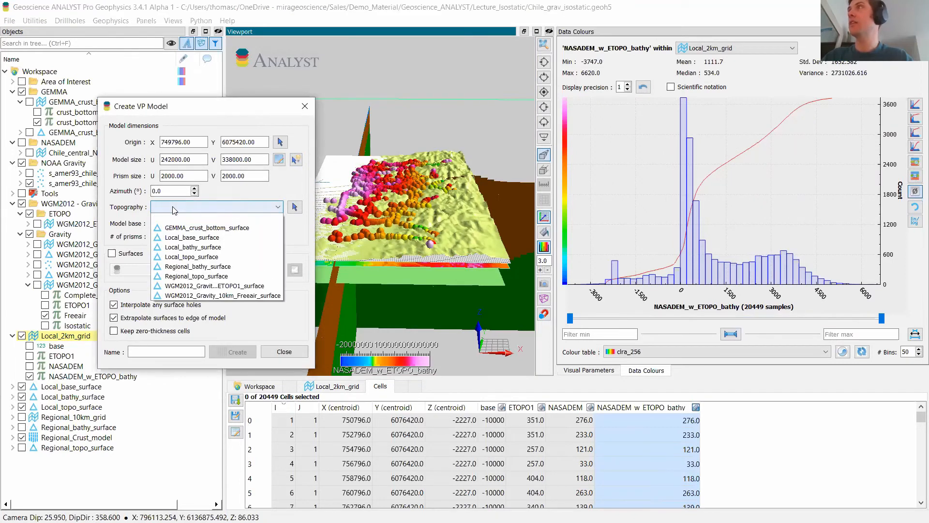
pyautogui.click(213, 258)
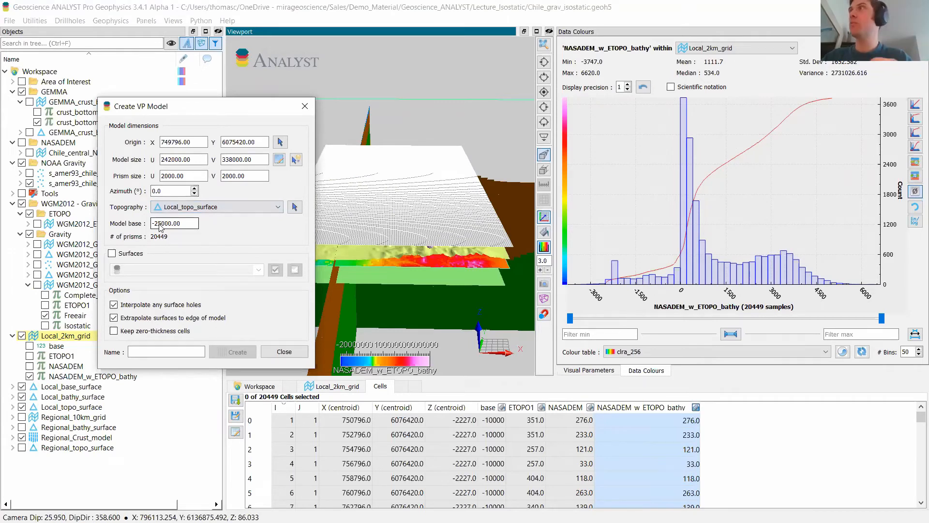
pyautogui.click(136, 253)
pyautogui.click(259, 269)
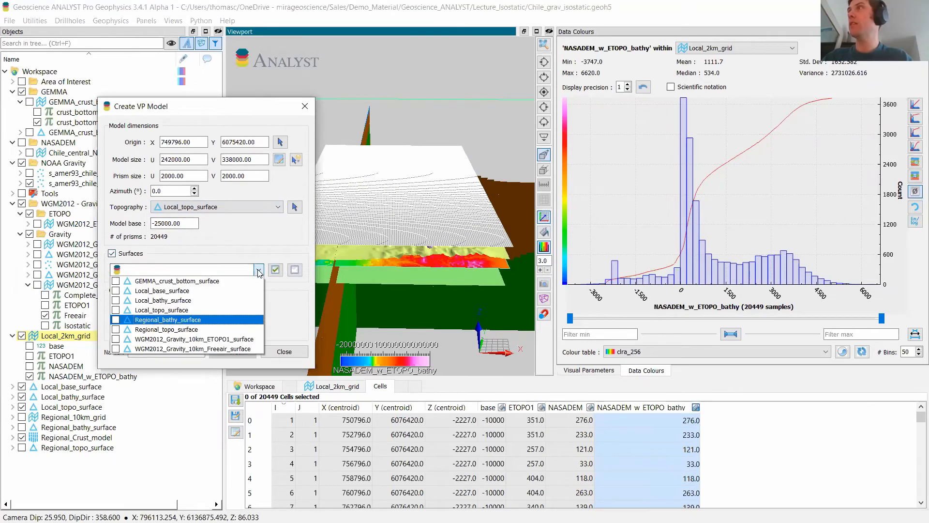
pyautogui.click(177, 300)
pyautogui.click(179, 292)
pyautogui.click(297, 255)
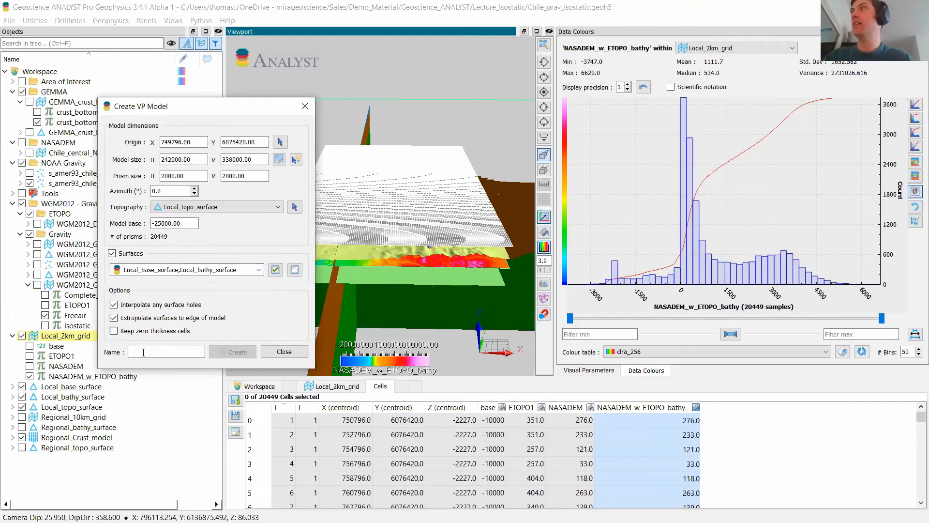
# Create the VP model under the name Local_Crust_model and hide Local_2km_grid in the 3D view.
pyautogui.click(166, 352)
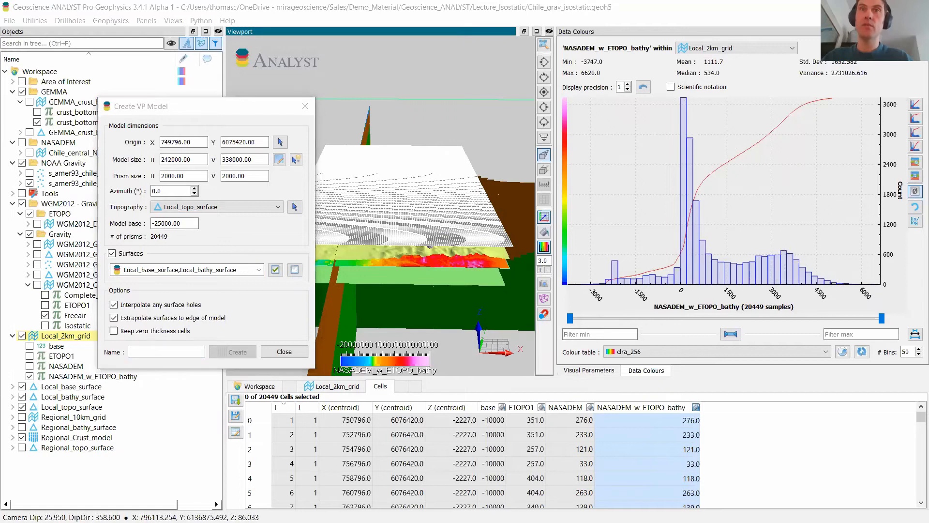
pyautogui.click(144, 352)
pyautogui.write('Local_Crust_model')
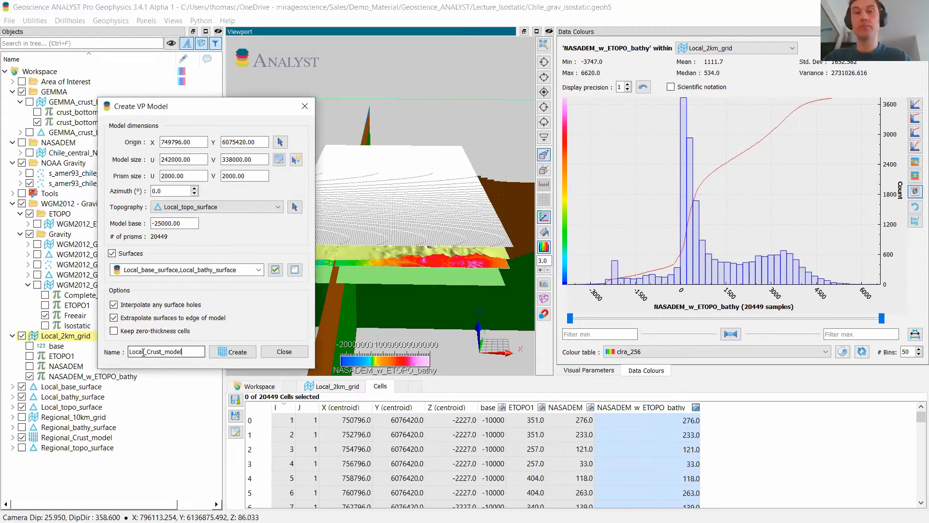
pyautogui.click(238, 352)
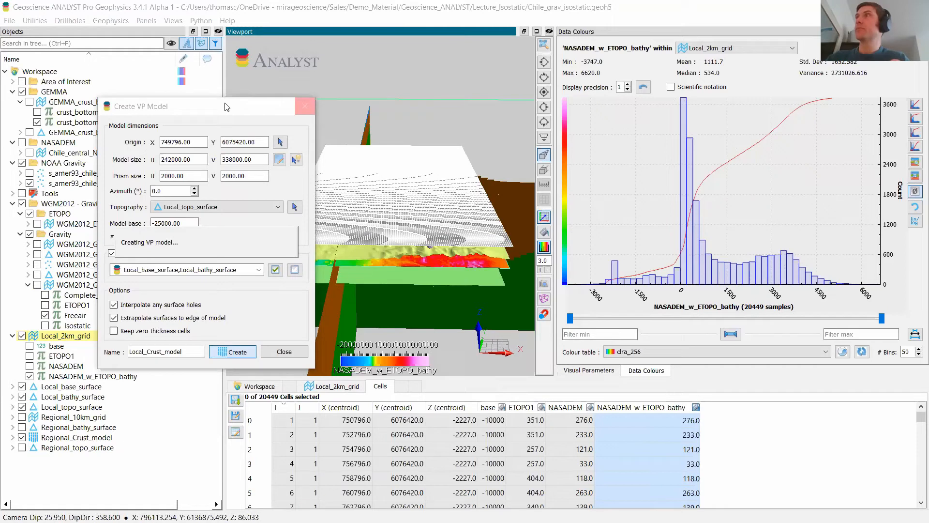
pyautogui.moveTo(226, 107); pyautogui.dragTo(159, 122)
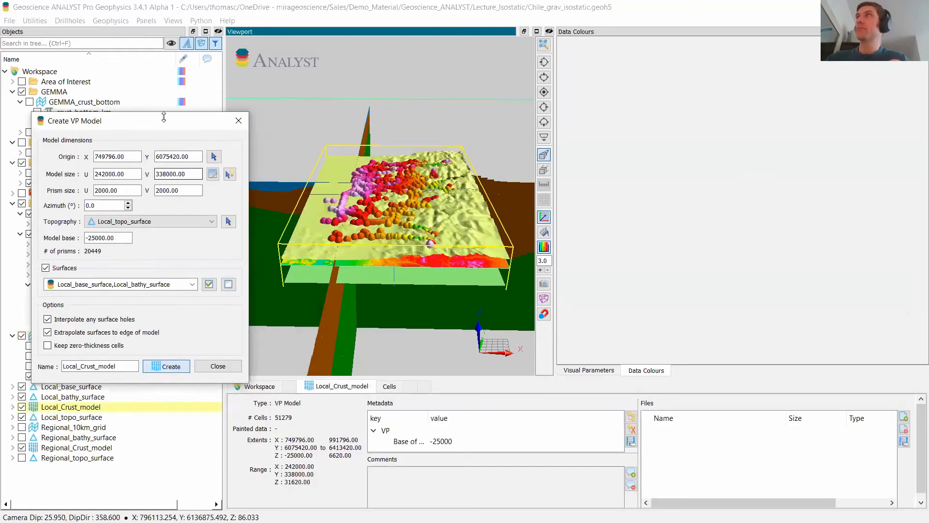
pyautogui.click(238, 121)
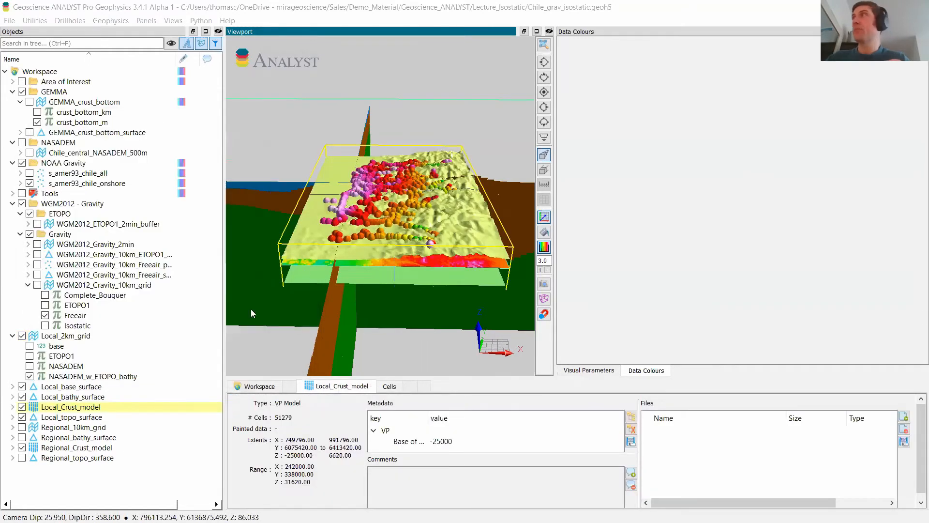
pyautogui.click(22, 337)
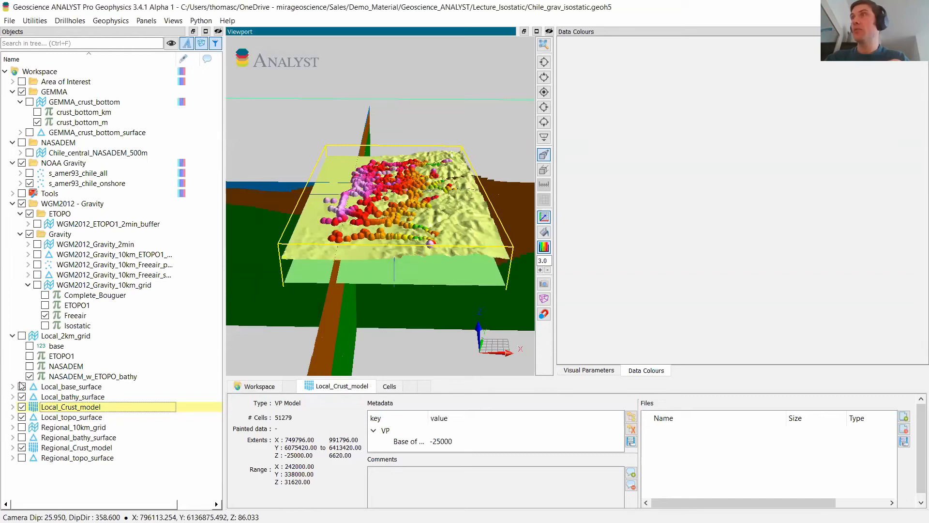
# Hide the local base, bathy and topo surfaces and display Local_Crust_model by its Unit property.
pyautogui.click(21, 387)
pyautogui.click(22, 397)
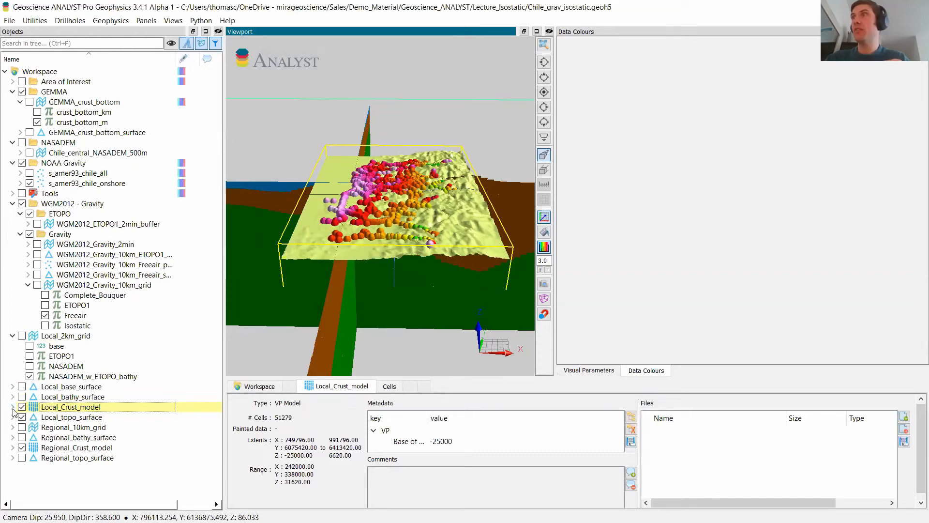
pyautogui.click(13, 407)
pyautogui.click(30, 438)
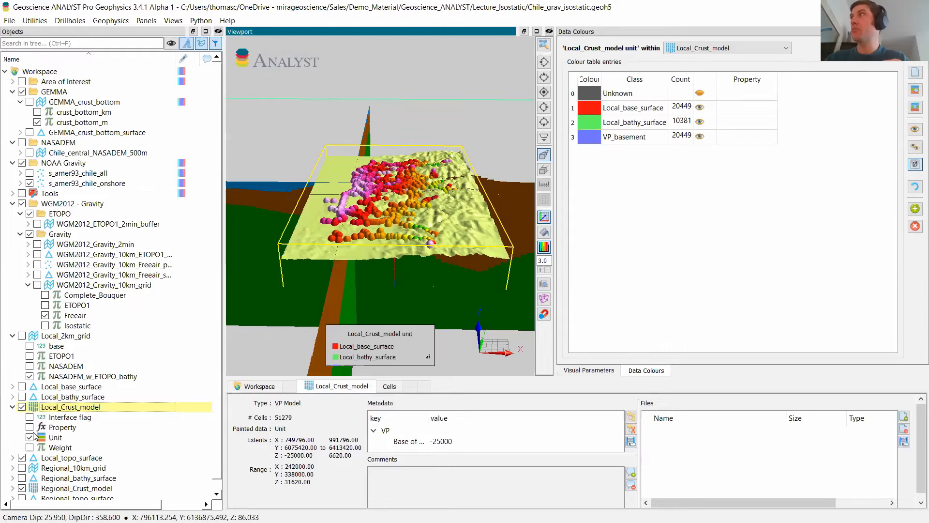
pyautogui.click(21, 458)
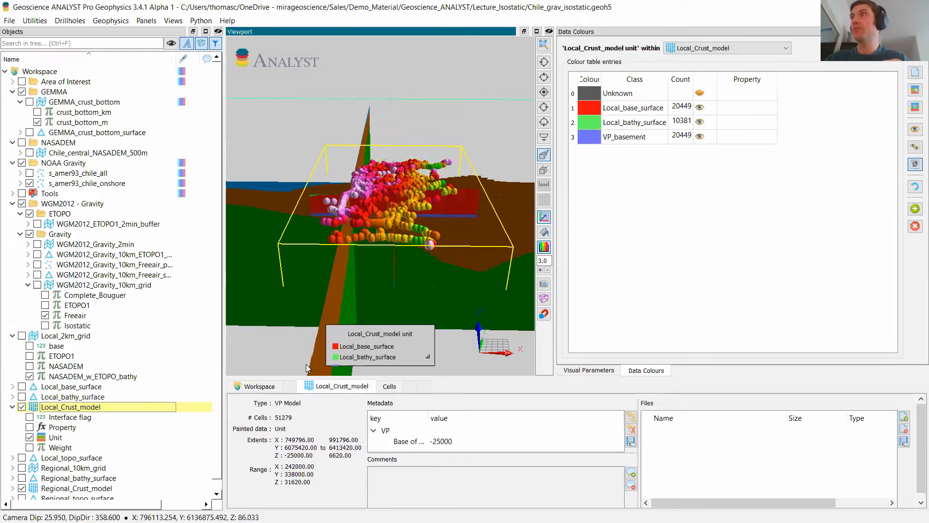
pyautogui.moveTo(368, 259); pyautogui.dragTo(438, 238)
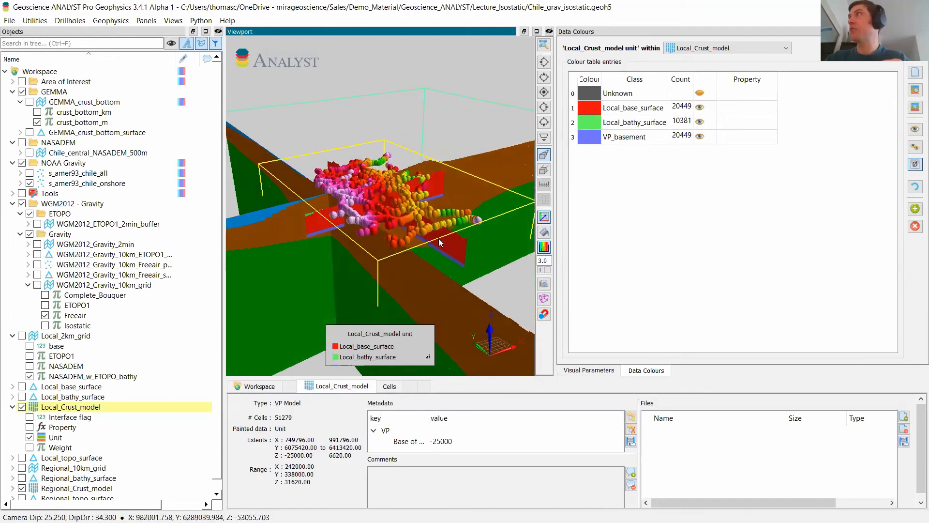
# Rename the Local_Crust_model unit classes Local_base_surface, Local_bathy_surface and VP_basement as Crust, water and below.
pyautogui.doubleClick(631, 109)
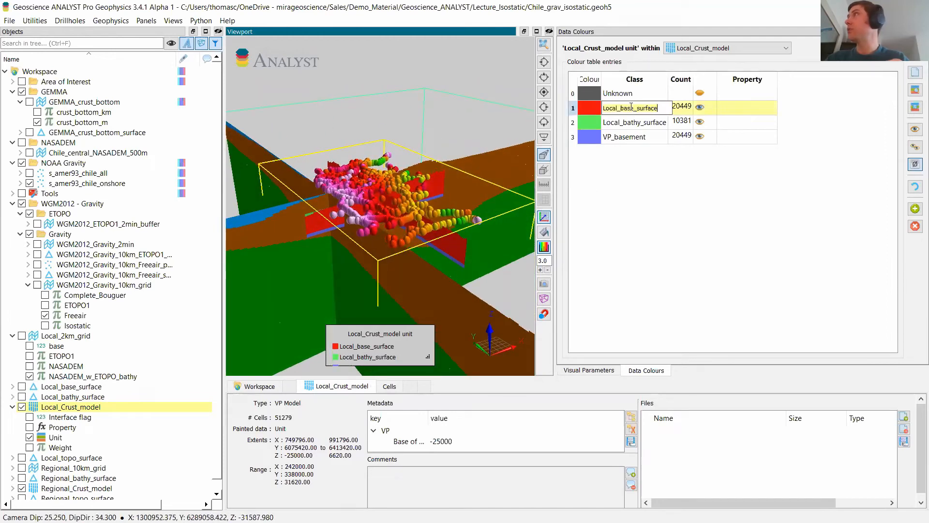
pyautogui.hotkey('ctrl', 'a')
pyautogui.write('Cr')
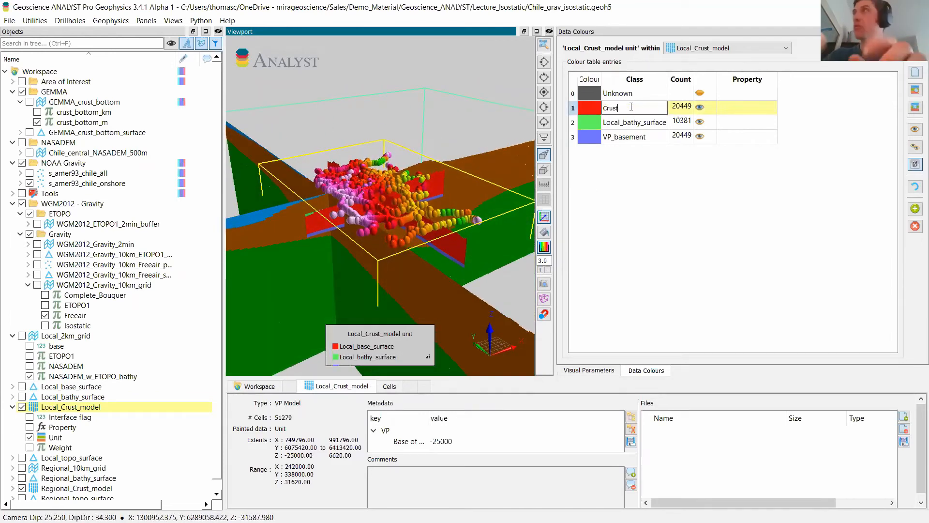
pyautogui.write('ust')
pyautogui.click(642, 123)
pyautogui.click(642, 124)
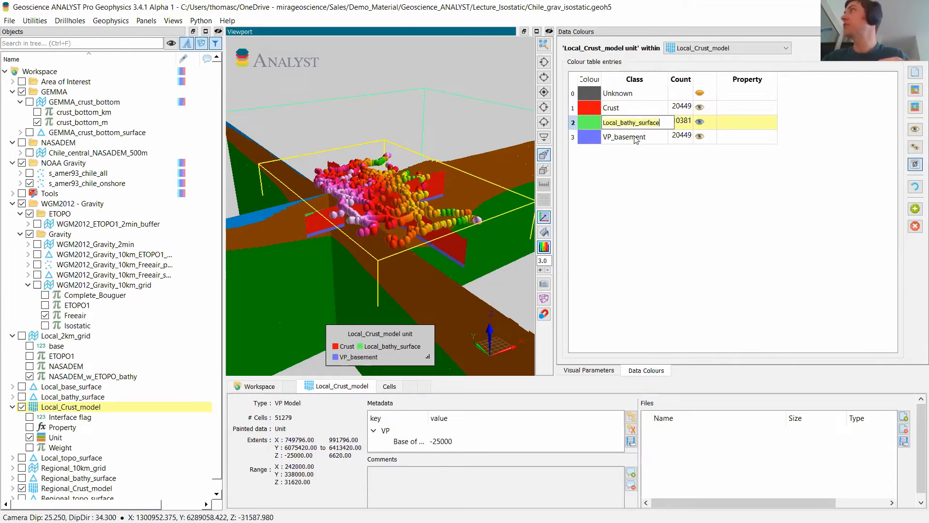
pyautogui.hotkey('ctrl', 'a')
pyautogui.write('w')
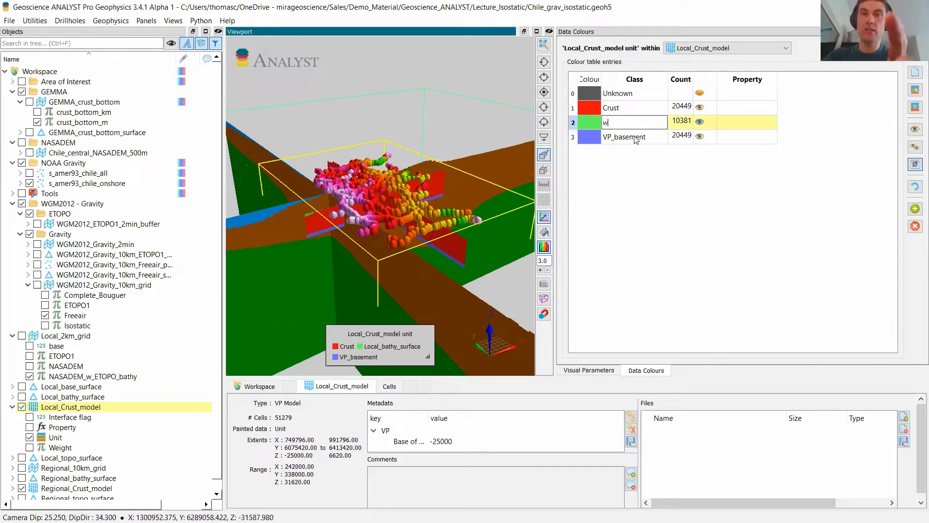
pyautogui.click(636, 138)
pyautogui.click(635, 138)
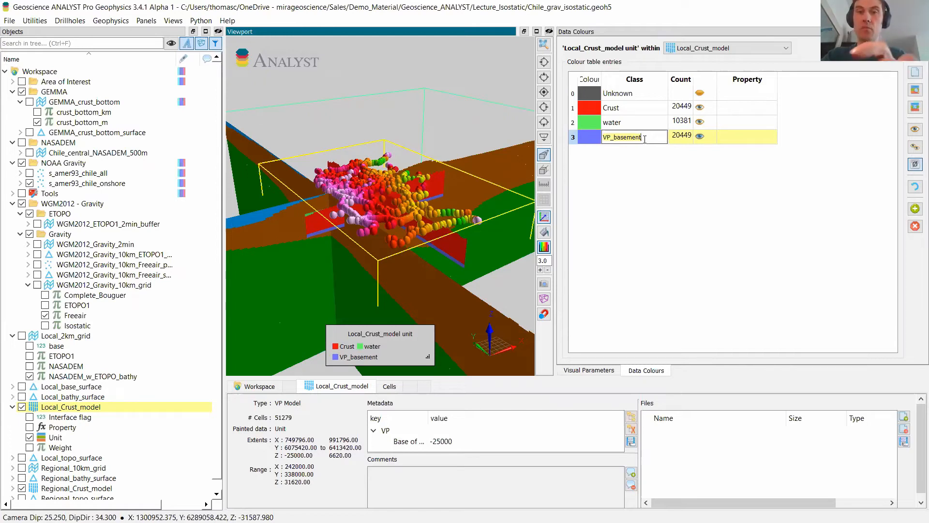
pyautogui.hotkey('ctrl', 'a')
pyautogui.write('b')
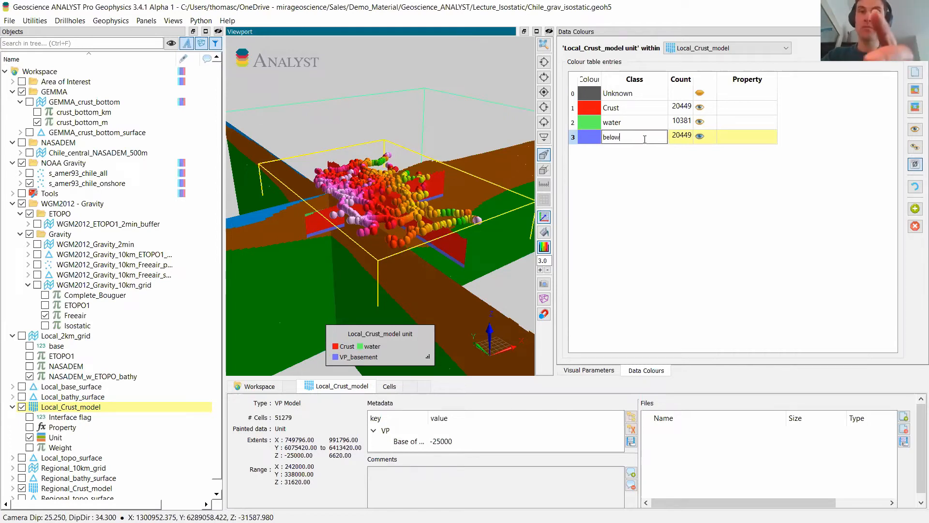
pyautogui.press('Return')
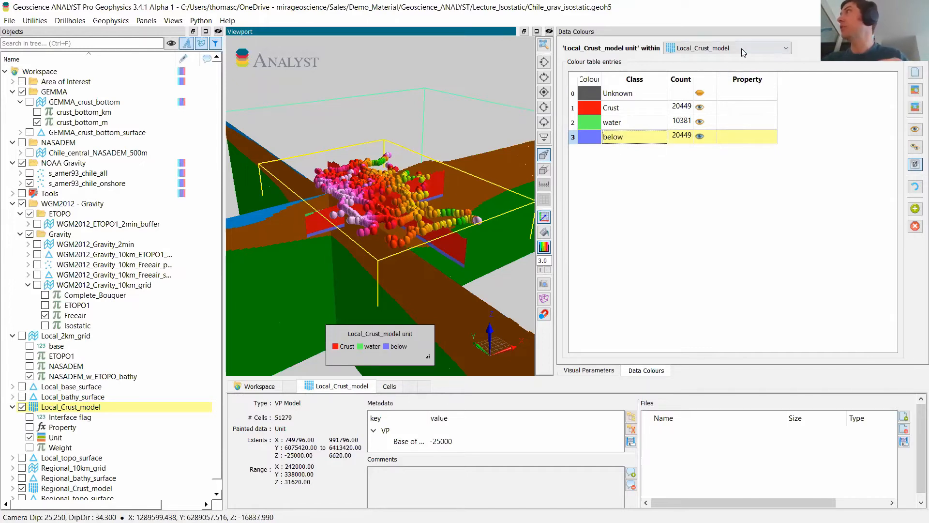
# Assign property values of 2.67 to Crust, 1.027 to water and 2.67 to below in Local_Crust_model.
pyautogui.doubleClick(748, 110)
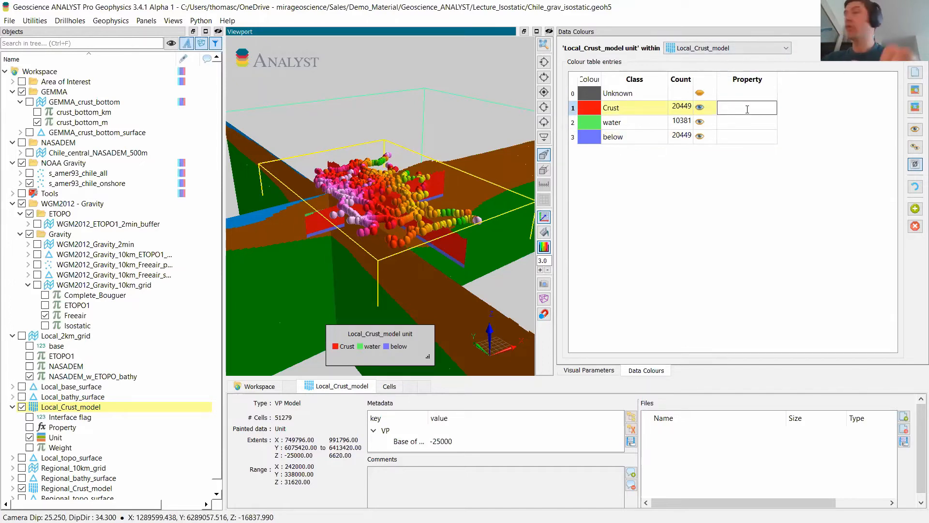
pyautogui.write('2.67')
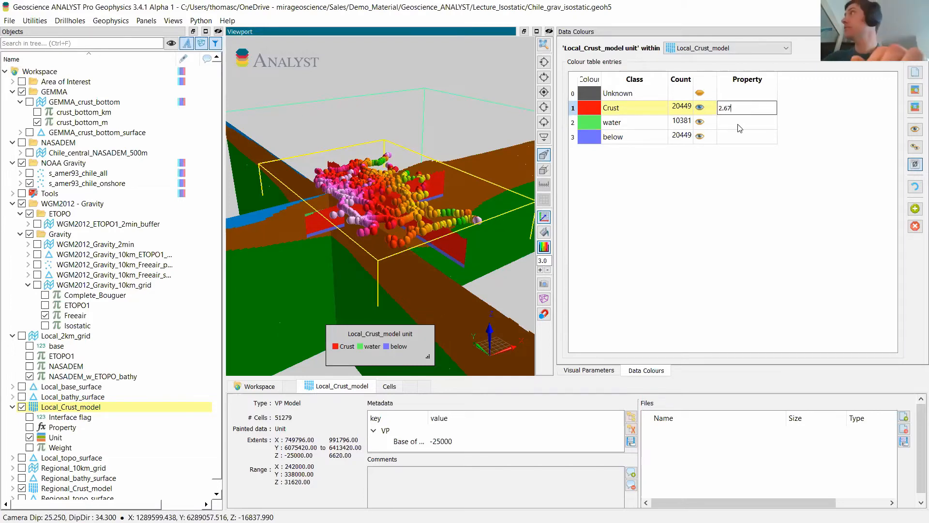
pyautogui.doubleClick(739, 124)
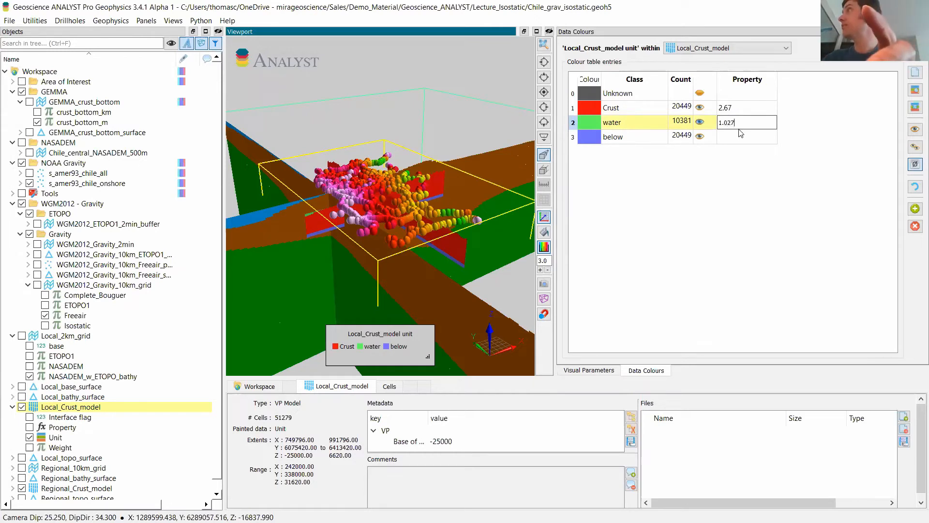
pyautogui.doubleClick(740, 136)
pyautogui.write('2.67')
pyautogui.press('Return')
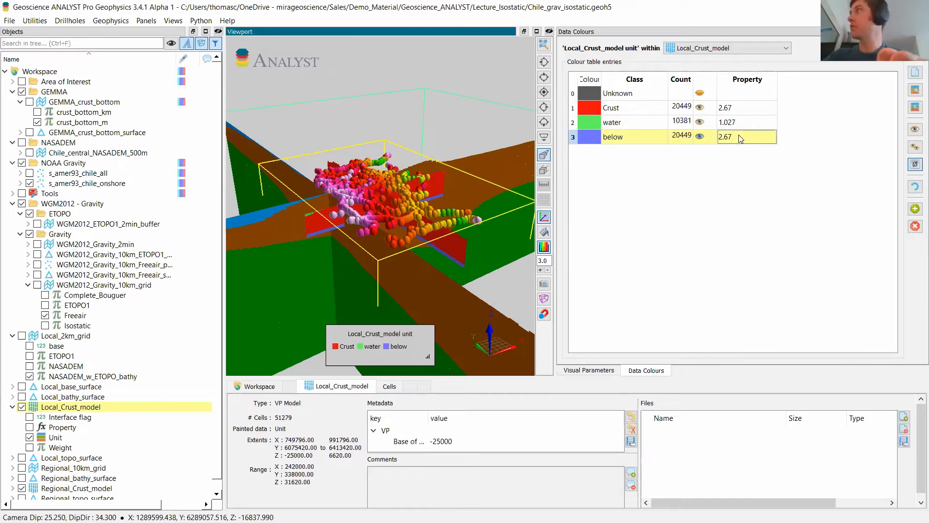
# Examine from several angles how the local crust model sits inside the regional crust model.
pyautogui.moveTo(372, 207); pyautogui.dragTo(408, 186)
pyautogui.scroll(1, 468, 228)
pyautogui.scroll(-4, 469, 228)
pyautogui.moveTo(466, 231); pyautogui.dragTo(338, 237)
pyautogui.scroll(-3, 392, 224)
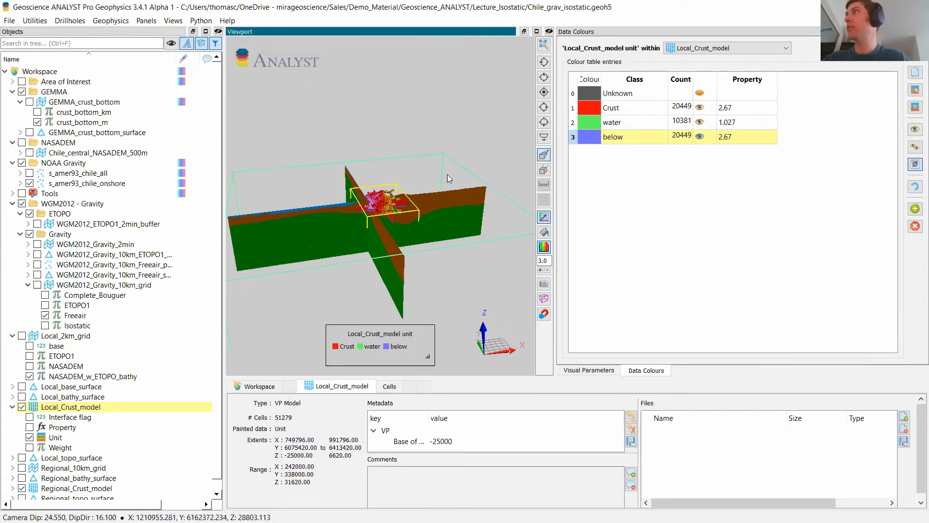
pyautogui.moveTo(393, 211); pyautogui.dragTo(390, 228)
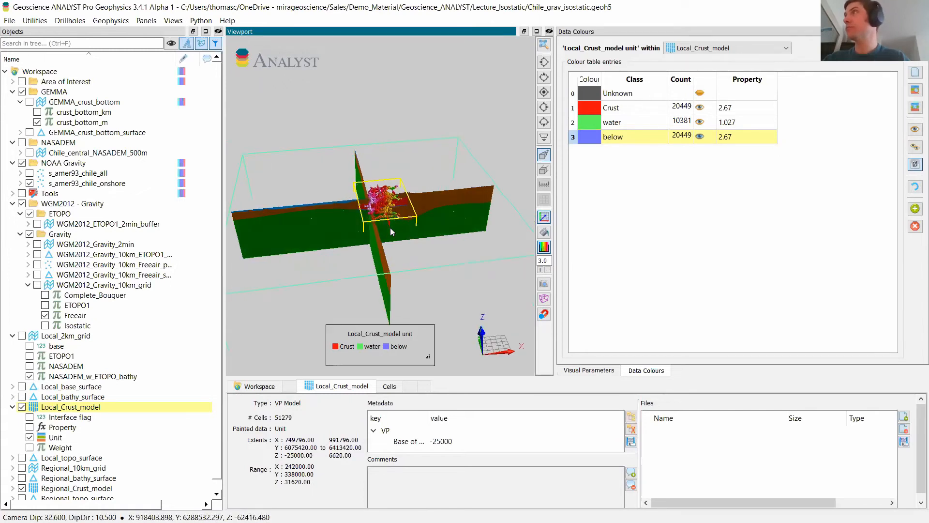
pyautogui.scroll(5, 377, 232)
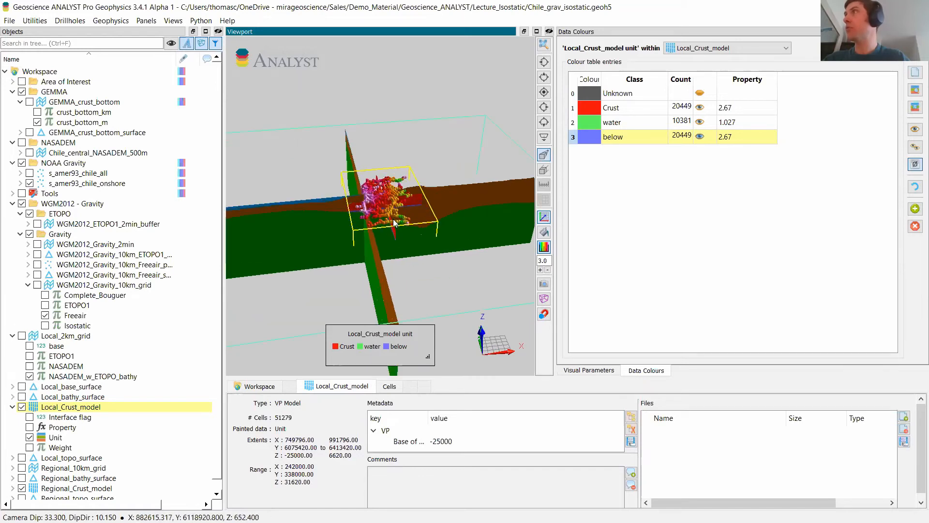
pyautogui.moveTo(375, 244); pyautogui.dragTo(373, 212)
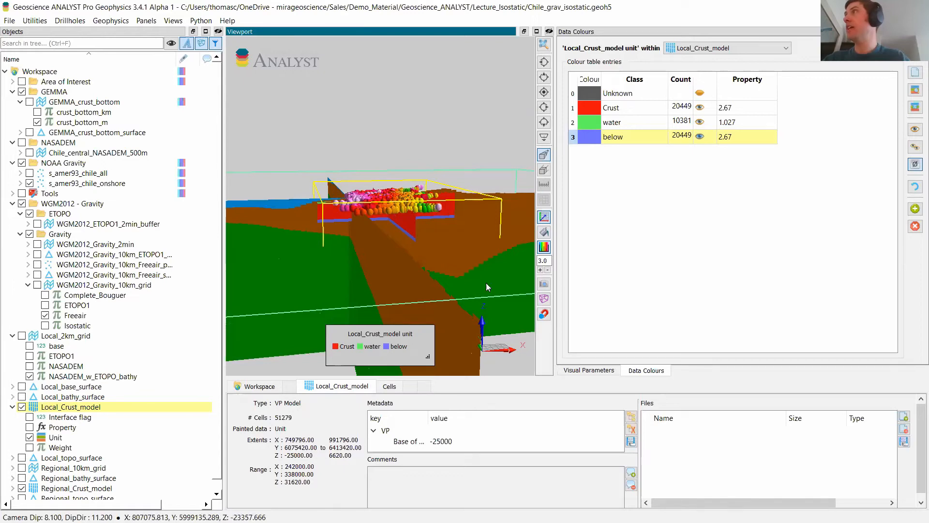
pyautogui.moveTo(411, 258); pyautogui.dragTo(382, 265)
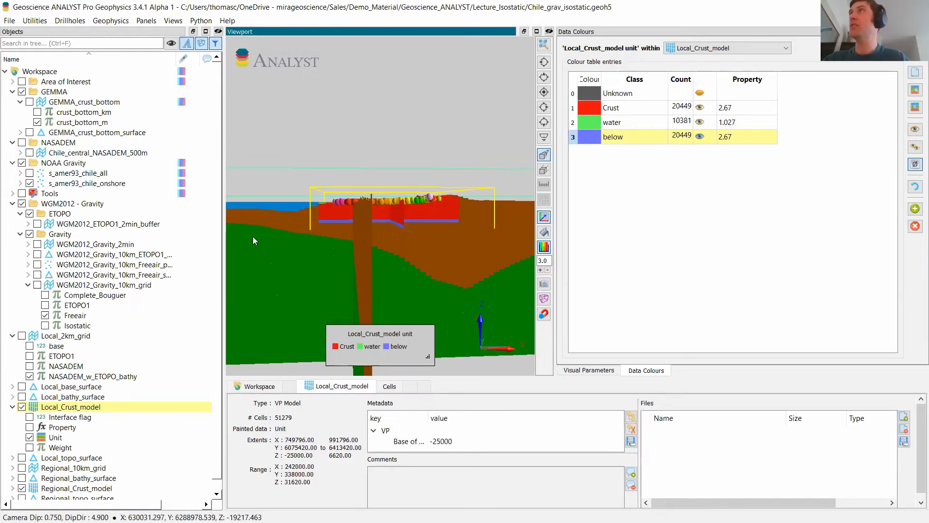
pyautogui.moveTo(253, 236); pyautogui.dragTo(291, 262)
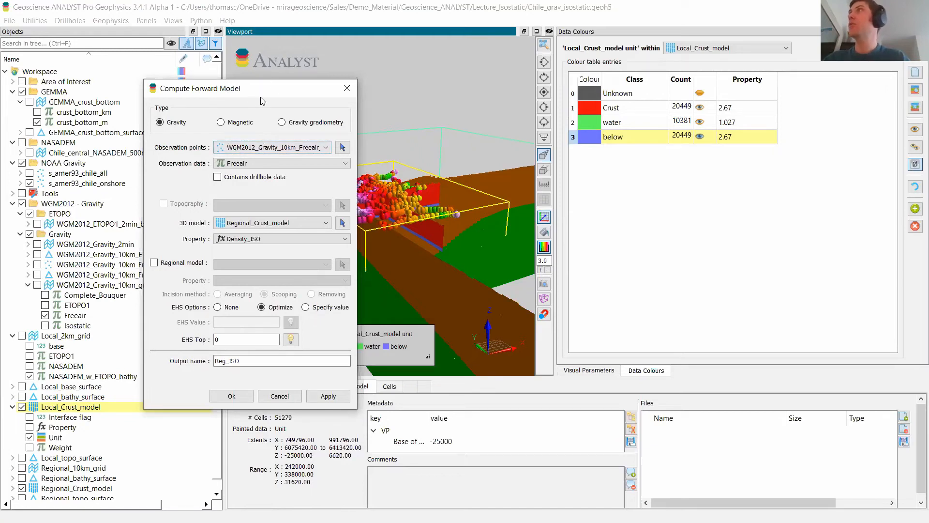
# Set the gravity forward model to use s_amer93_chile_onshore with Free_air_anom data and Local_Crust_model as the 3D model.
pyautogui.click(342, 147)
pyautogui.click(378, 192)
pyautogui.click(345, 163)
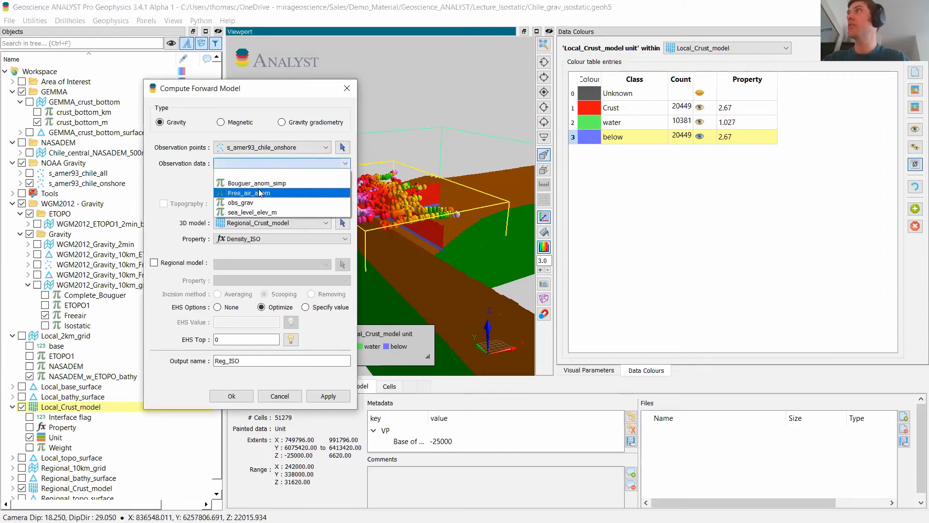
pyautogui.click(260, 193)
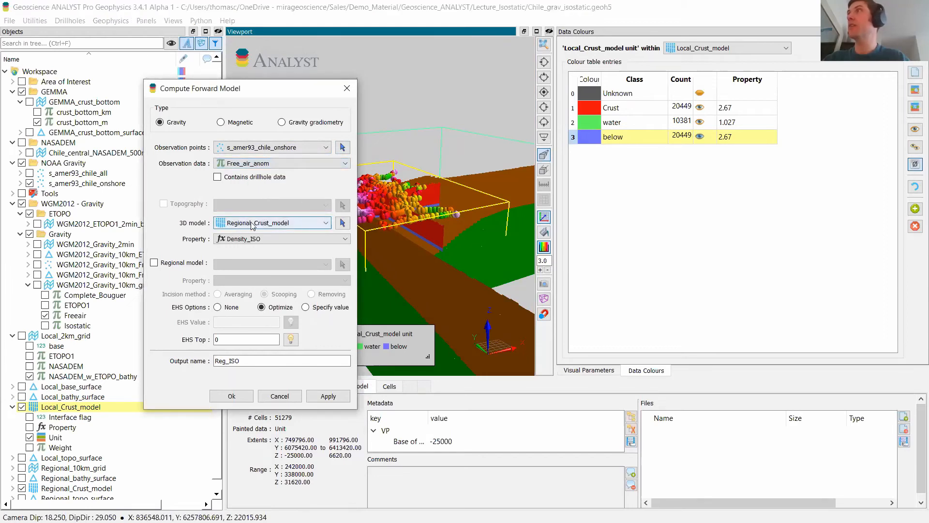
pyautogui.click(342, 223)
pyautogui.click(360, 233)
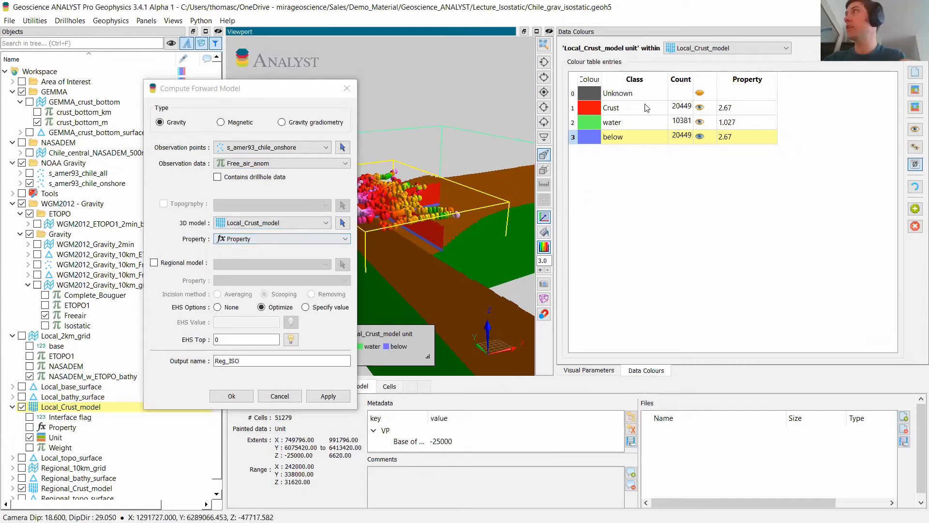
# Include Regional_Crust_model with Density_CBG as the regional model and set the incision method to Removing.
pyautogui.click(180, 263)
pyautogui.click(342, 264)
pyautogui.click(514, 237)
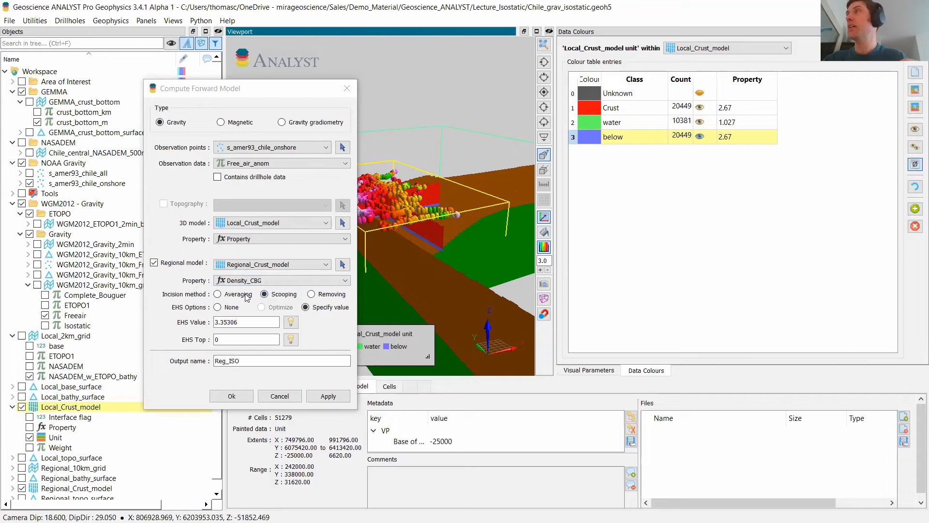
pyautogui.click(311, 294)
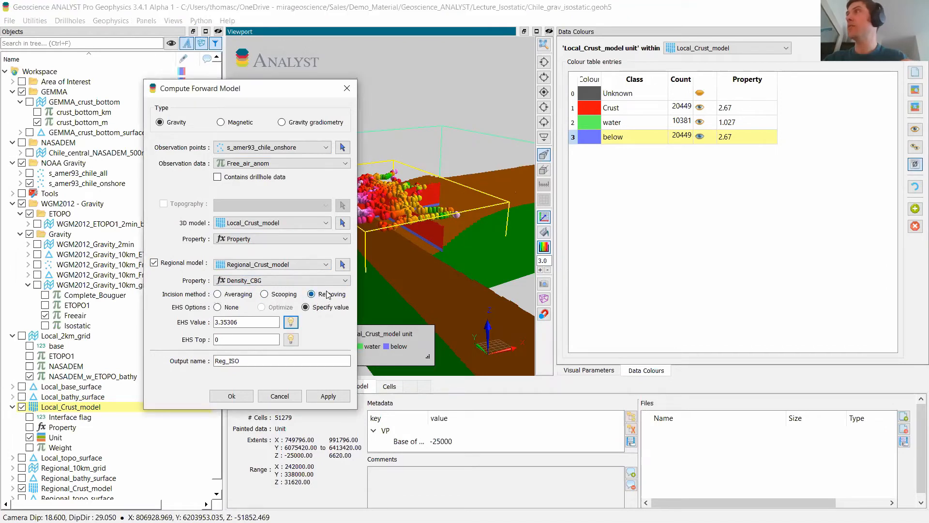
pyautogui.moveTo(426, 254); pyautogui.dragTo(449, 250)
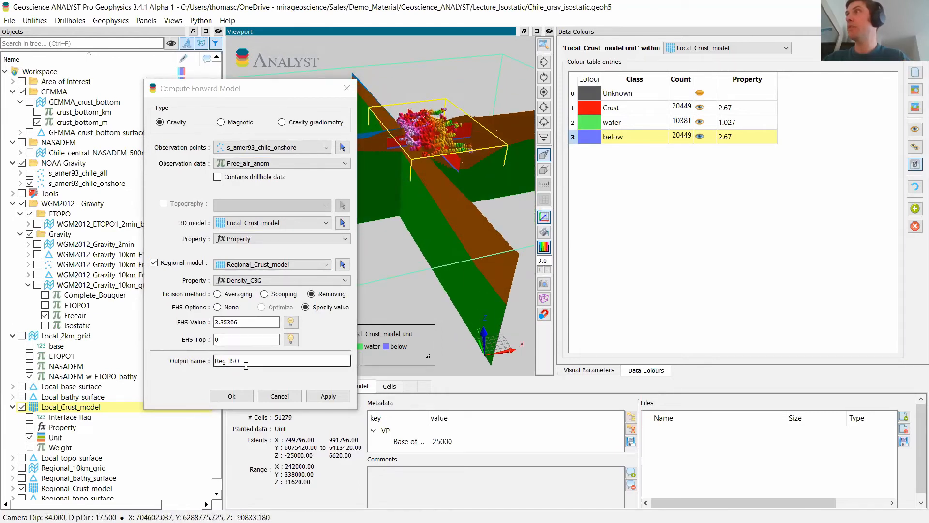
# Name the forward model output Loc_CBG and compute the local complete Bouguer response.
pyautogui.moveTo(226, 362); pyautogui.dragTo(197, 360)
pyautogui.write('Loc_')
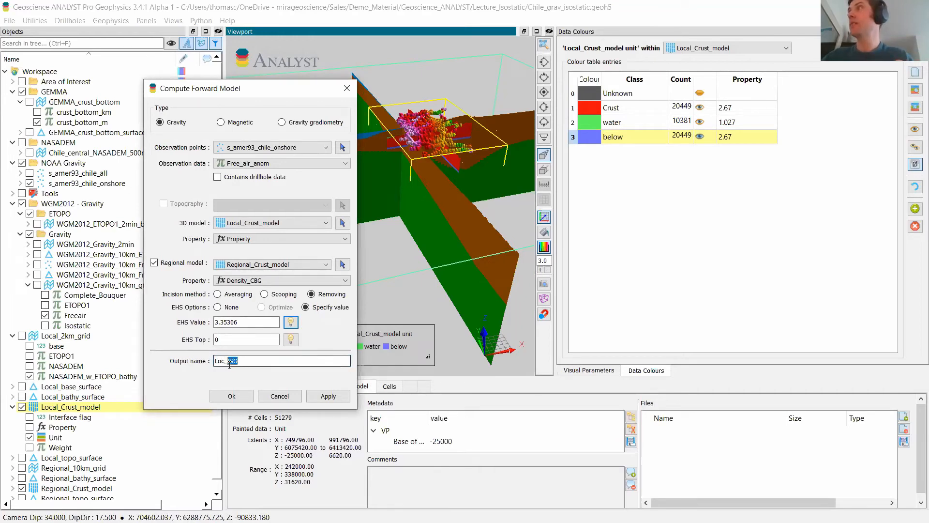
pyautogui.write('CBG')
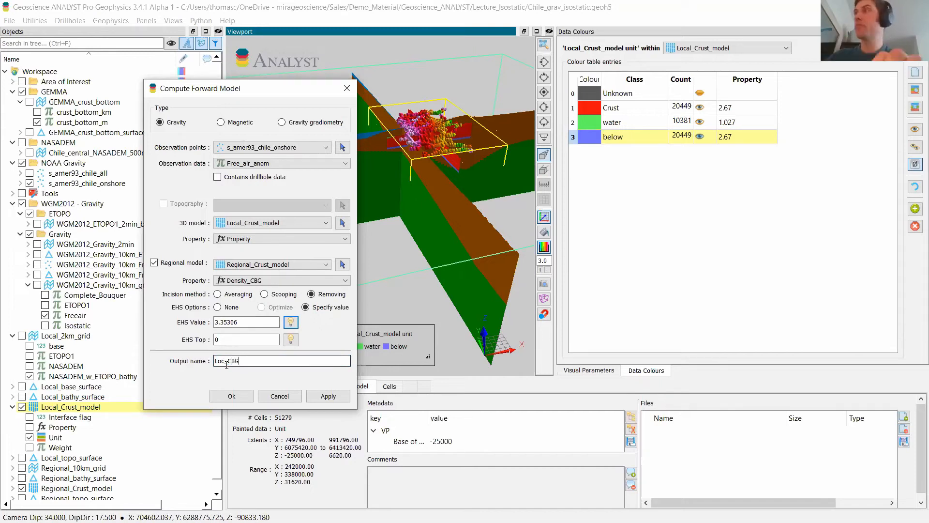
pyautogui.click(324, 400)
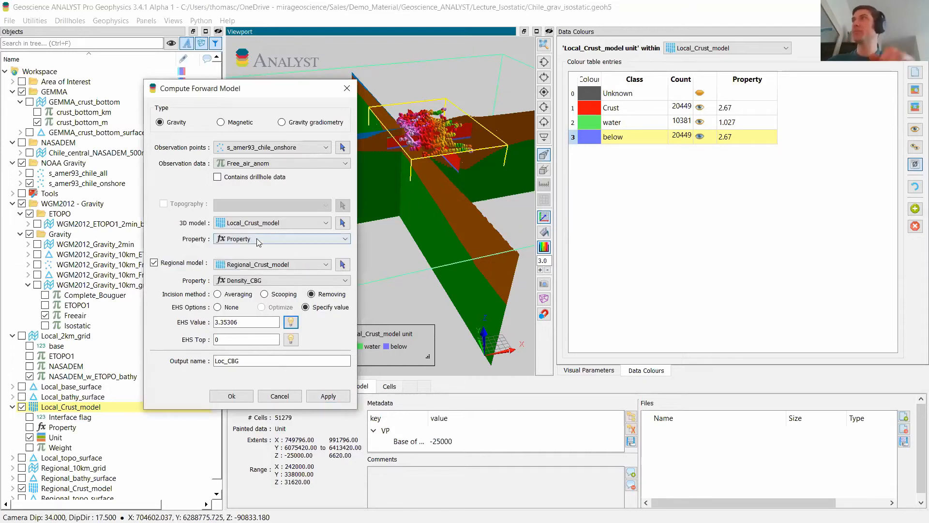
# Compute the isostatic response with regional property Density_ISO and output name Loc_ISO, and close the forward modelling dialog.
pyautogui.click(260, 281)
pyautogui.click(264, 309)
pyautogui.moveTo(245, 357); pyautogui.dragTo(231, 361)
pyautogui.write('ISO')
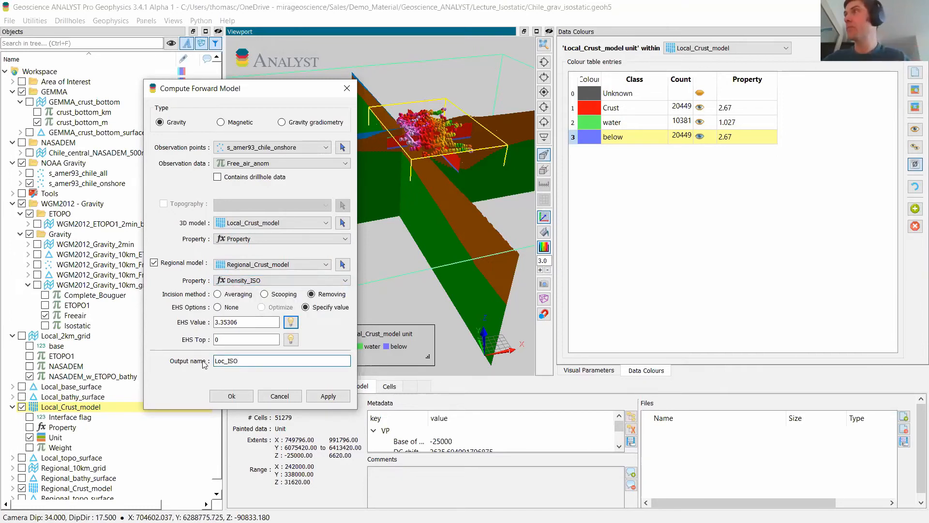
pyautogui.click(328, 396)
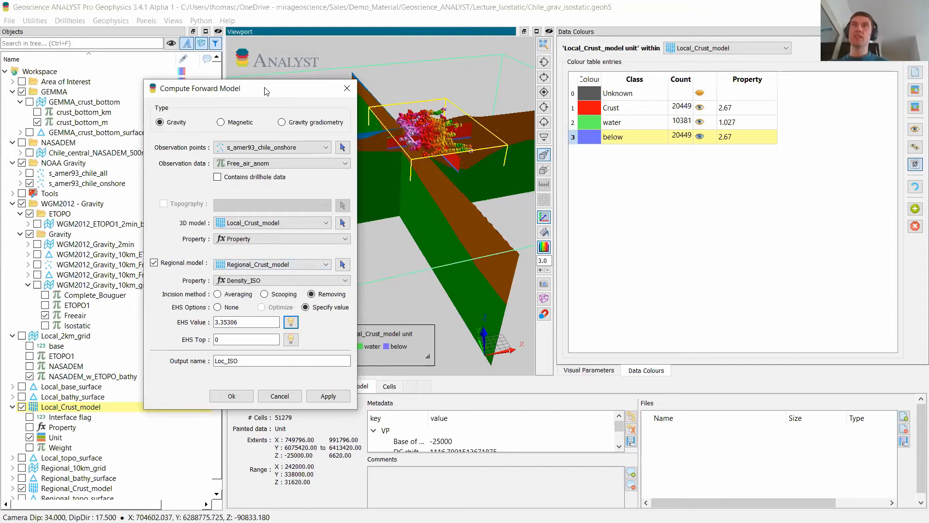
pyautogui.click(347, 88)
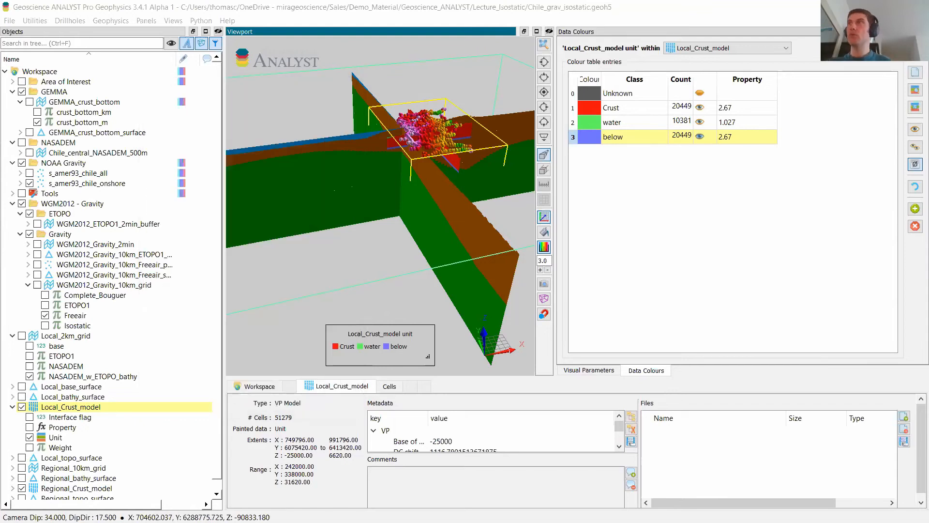
# Show the onshore gravity stations in plan view and collapse WGM2012_Gravity_10km_grid in the object tree.
pyautogui.click(544, 92)
pyautogui.scroll(-1, 428, 226)
pyautogui.scroll(2, 428, 226)
pyautogui.moveTo(428, 225); pyautogui.dragTo(354, 225, button='middle')
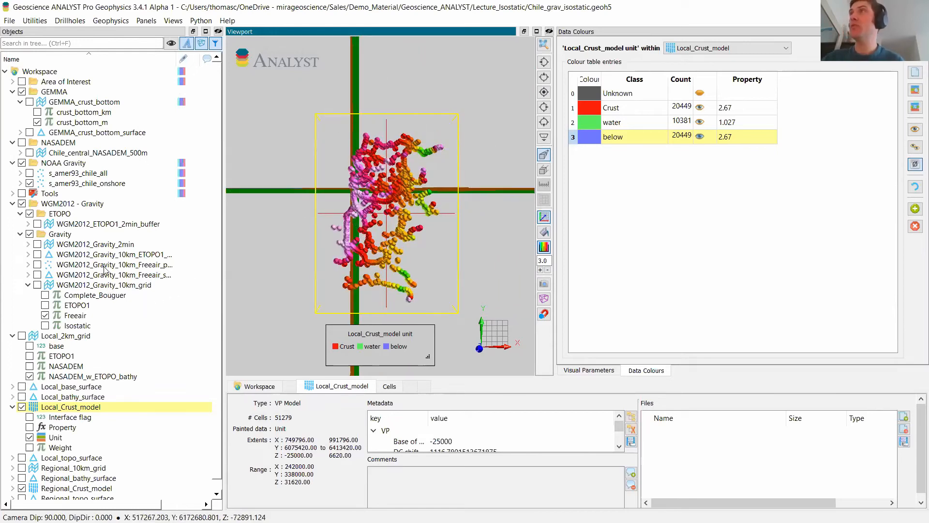
pyautogui.click(29, 285)
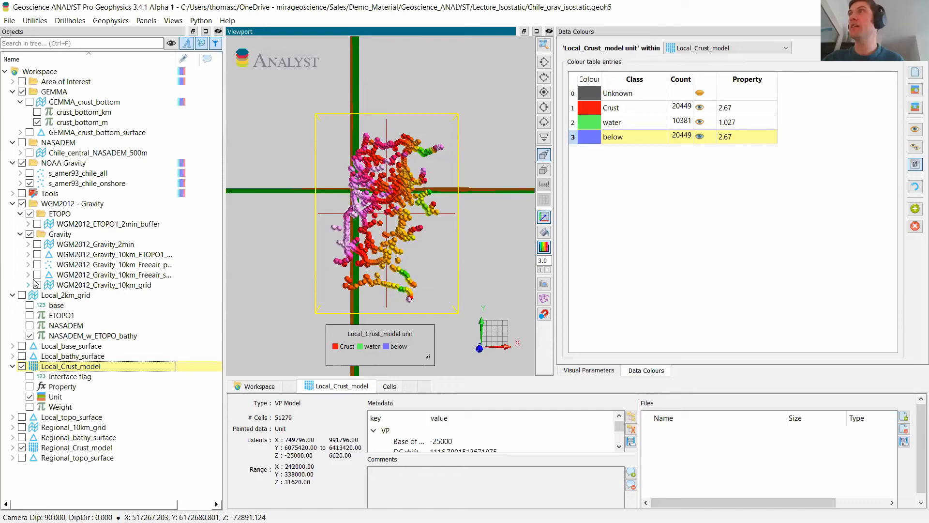
# Display Loc_CBG, Loc_CBG residual, Loc_ISO and Loc_ISO residual in turn on the s_amer93_chile_onshore stations.
pyautogui.click(21, 184)
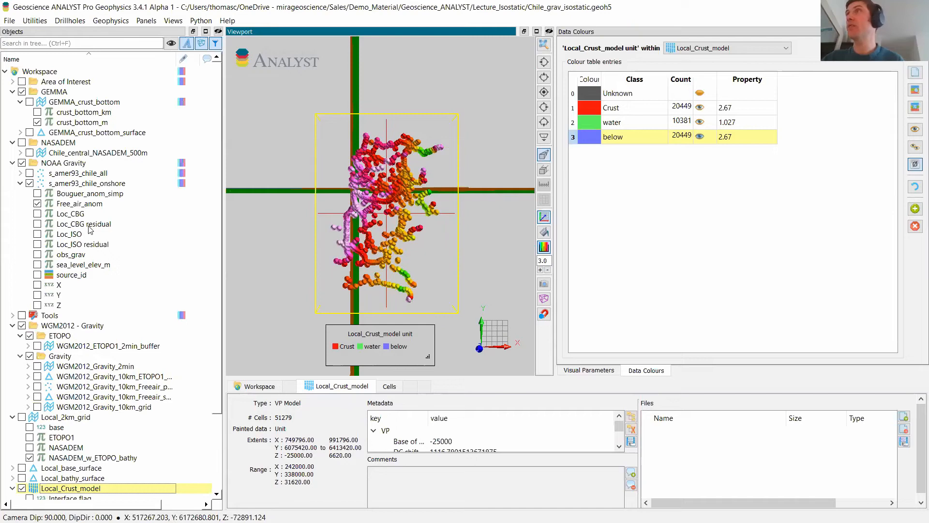
pyautogui.click(37, 214)
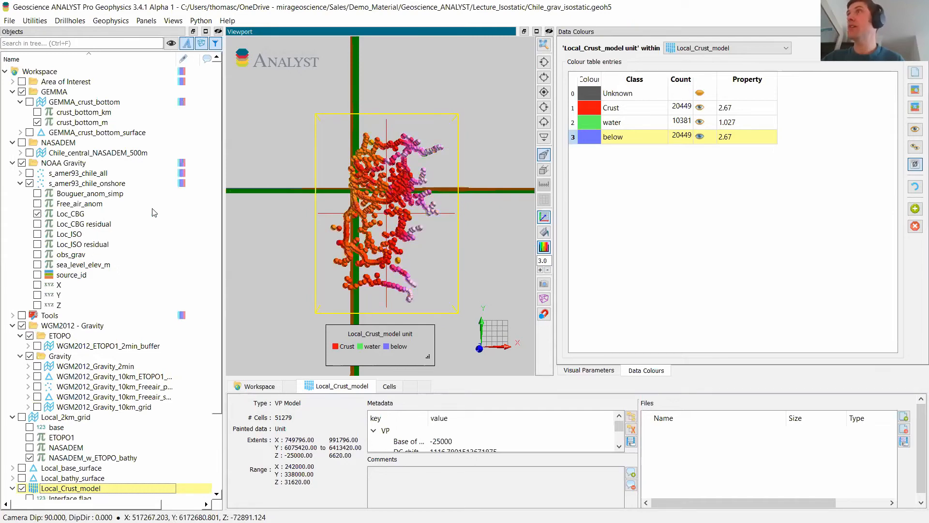
pyautogui.click(38, 223)
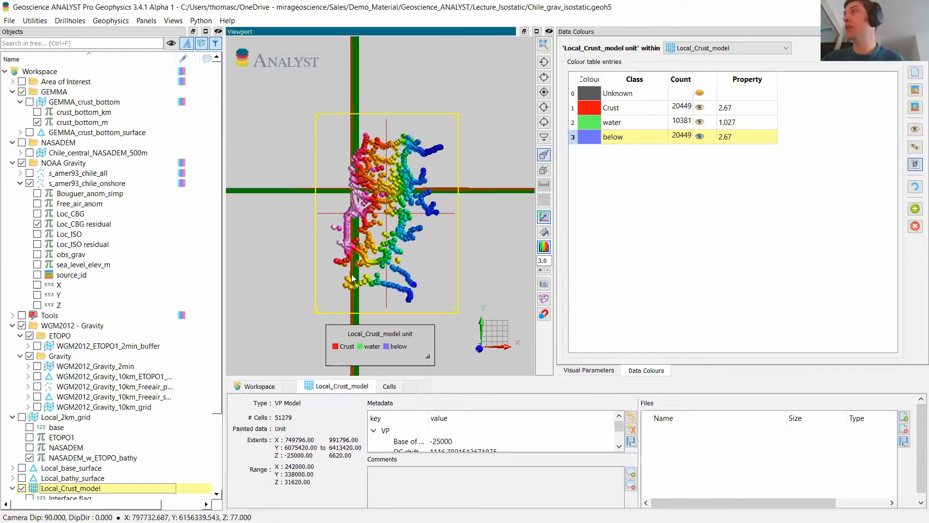
pyautogui.click(38, 234)
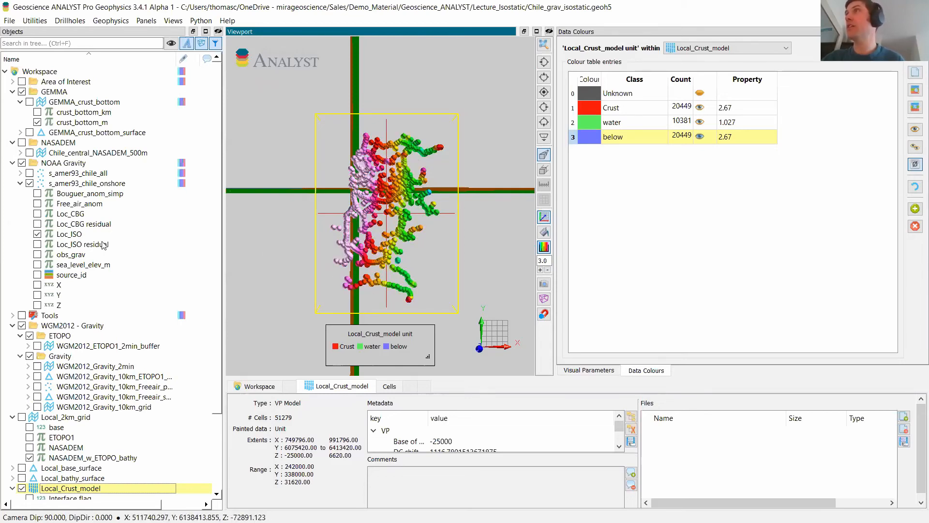
pyautogui.click(37, 245)
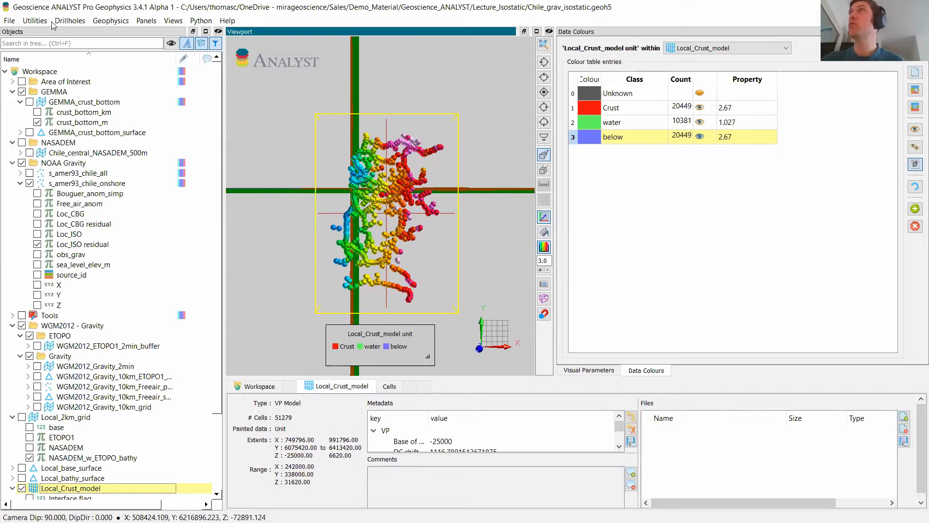
# Set up a Minimum Curvature Gridding with Local_2km_grid as the 2D grid and s_amer93_chile_onshore as the source object.
pyautogui.click(35, 20)
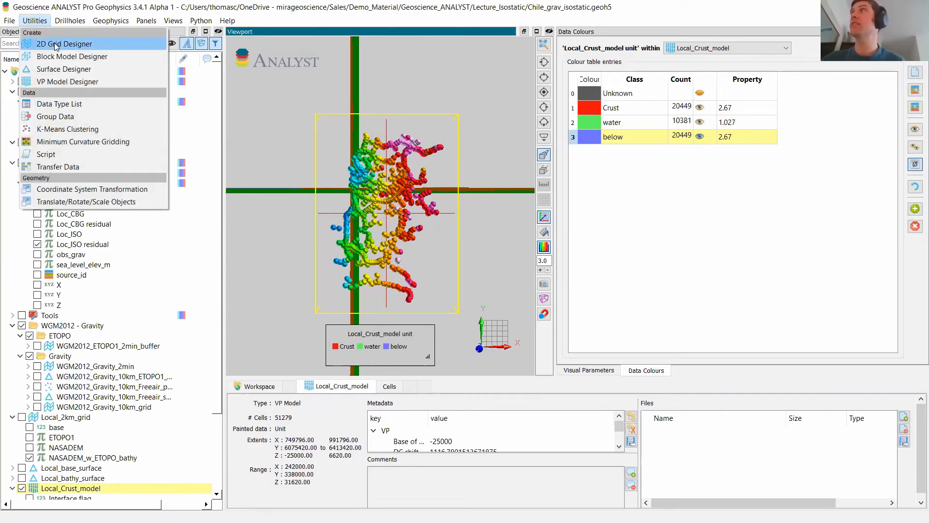
pyautogui.click(77, 141)
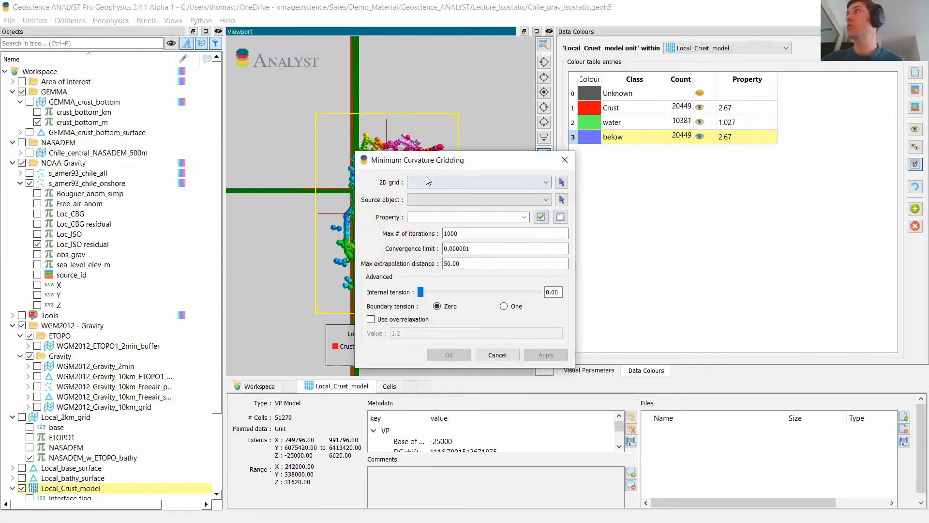
pyautogui.click(428, 181)
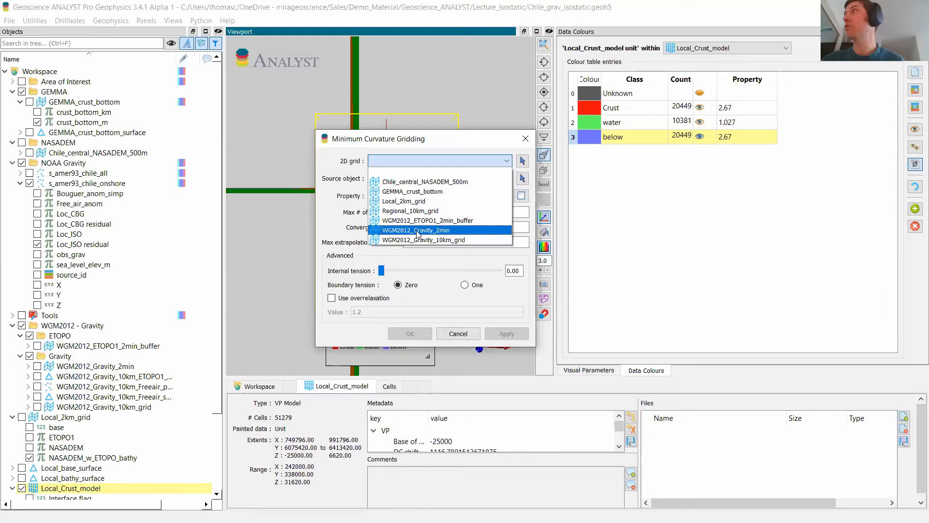
pyautogui.click(420, 203)
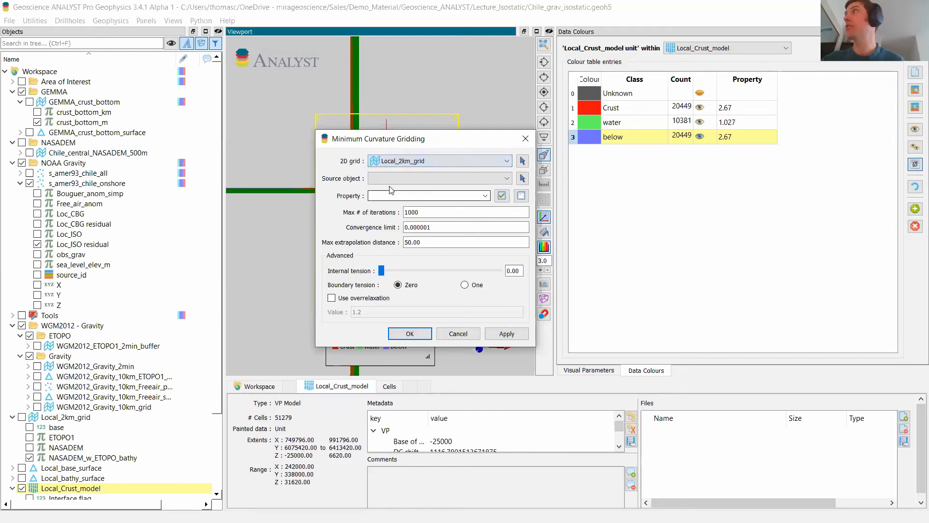
pyautogui.moveTo(403, 138); pyautogui.dragTo(212, 170)
pyautogui.click(332, 210)
pyautogui.click(408, 186)
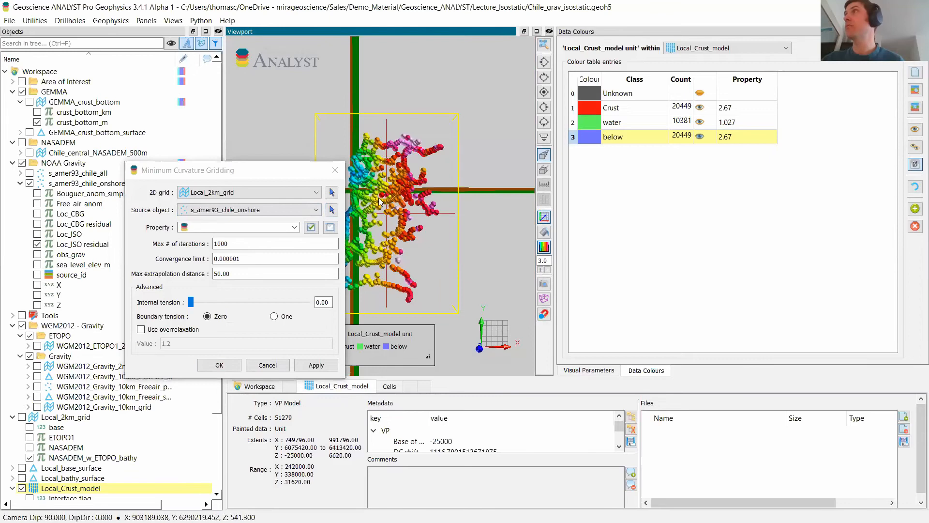
# Choose Free_air_anom, Loc_CBG residual and Loc_ISO residual as the properties for gridding.
pyautogui.click(294, 227)
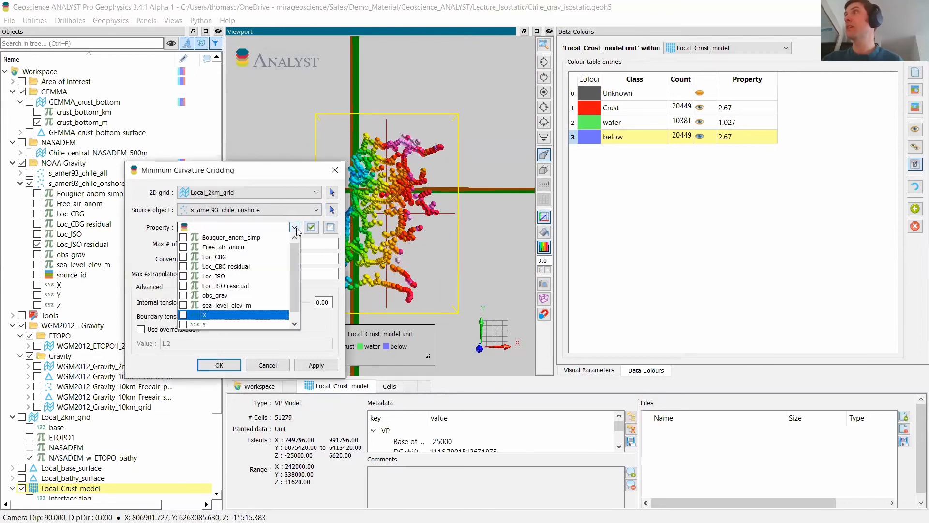
pyautogui.click(272, 248)
pyautogui.click(250, 267)
pyautogui.click(252, 286)
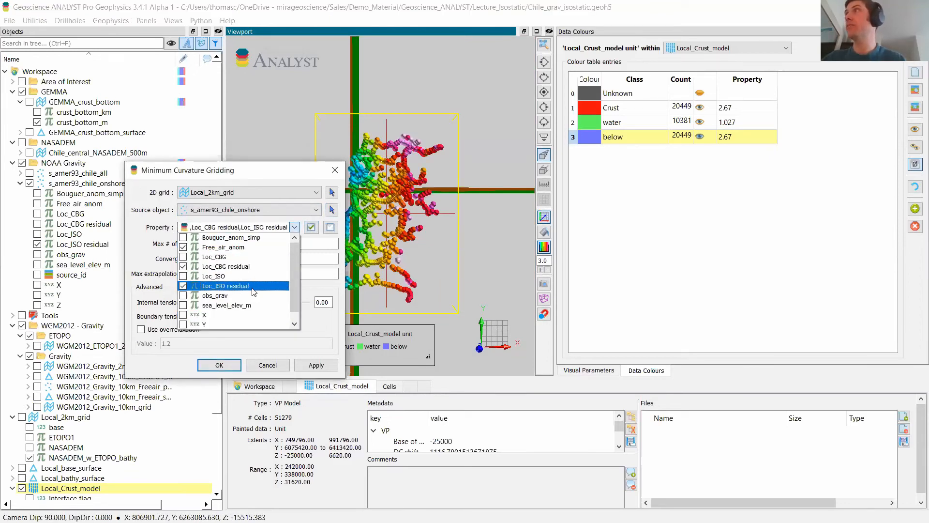
pyautogui.click(295, 227)
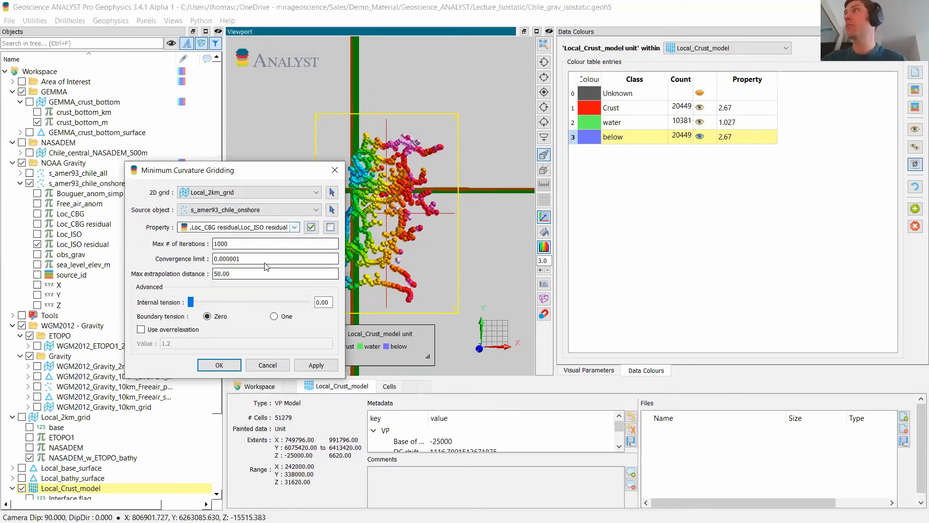
# Set the maximum extrapolation distance to 50000, run the gridding and close the dialog.
pyautogui.click(217, 274)
pyautogui.write('000')
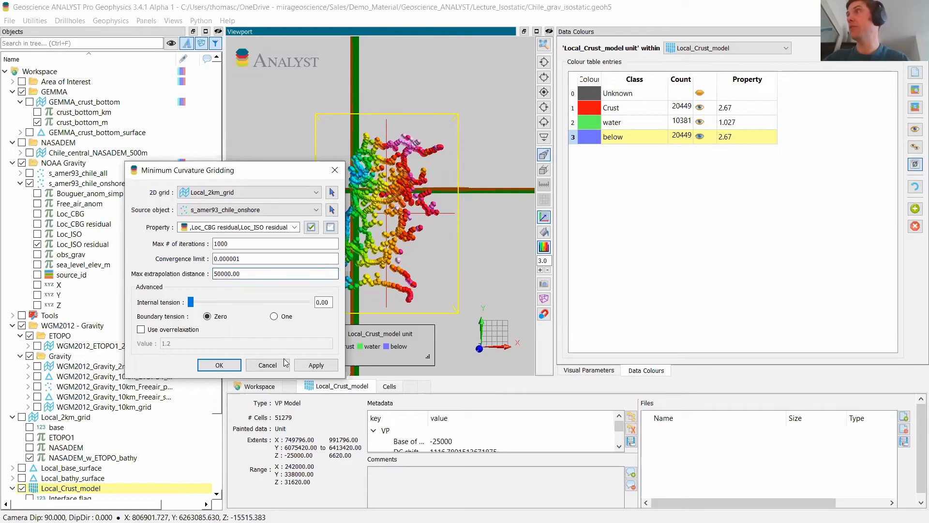
pyautogui.click(317, 365)
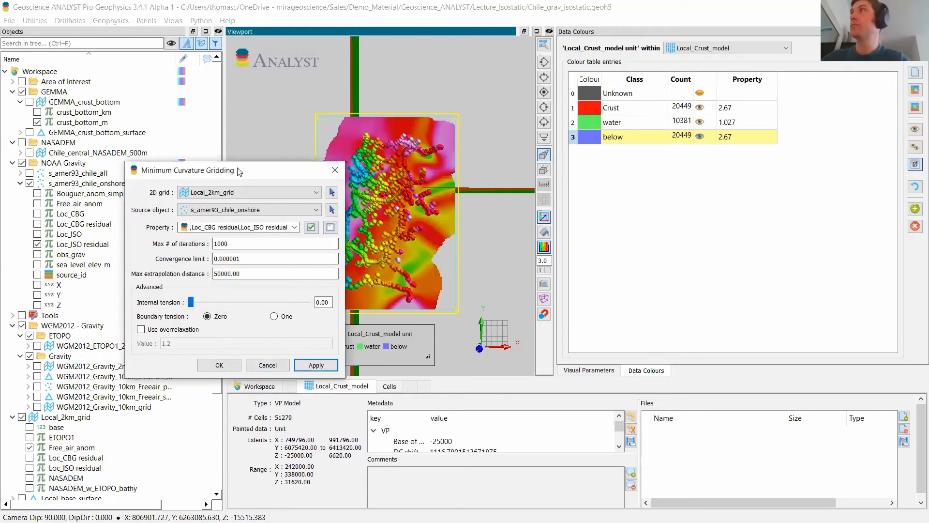
pyautogui.press('Escape')
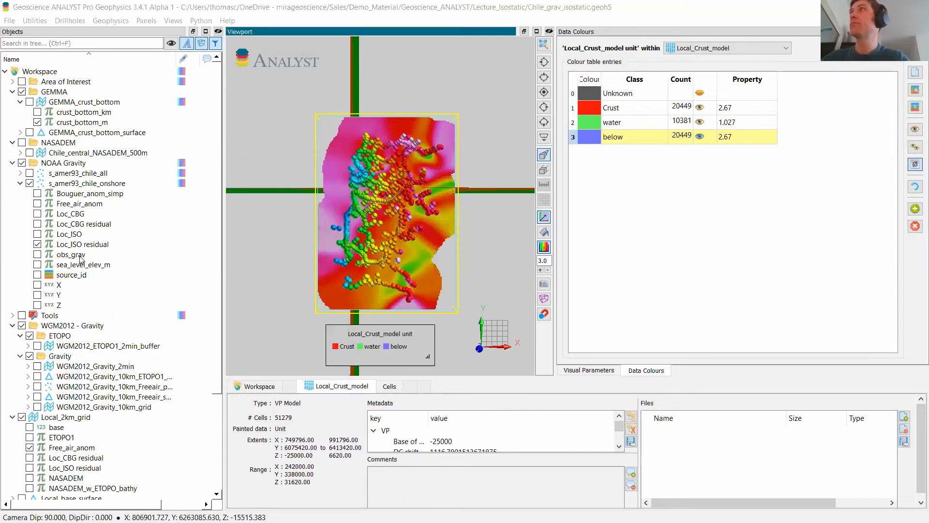
# Hide the onshore stations and display Local_2km_grid coloured by Loc_CBG residual, followed by Loc_ISO residual.
pyautogui.click(30, 183)
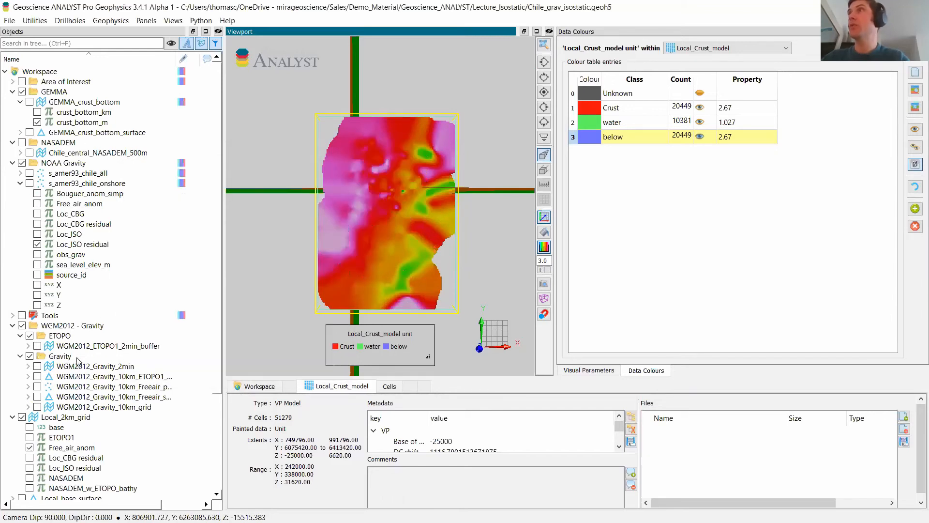
pyautogui.scroll(-3, 77, 361)
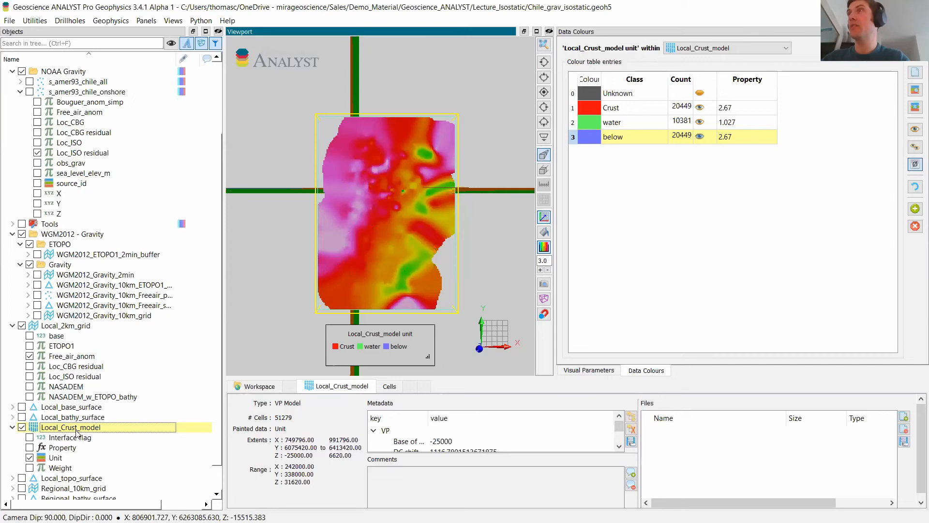
pyautogui.scroll(-1, 78, 434)
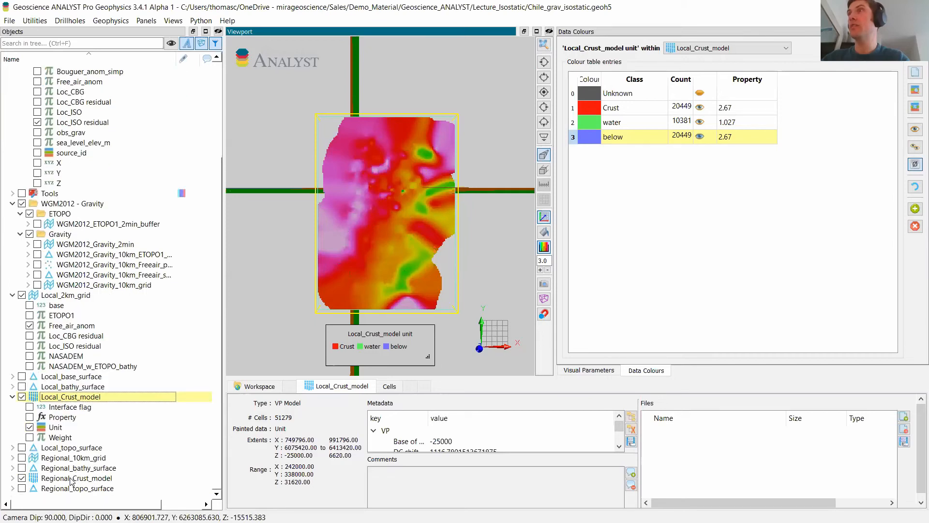
pyautogui.click(29, 336)
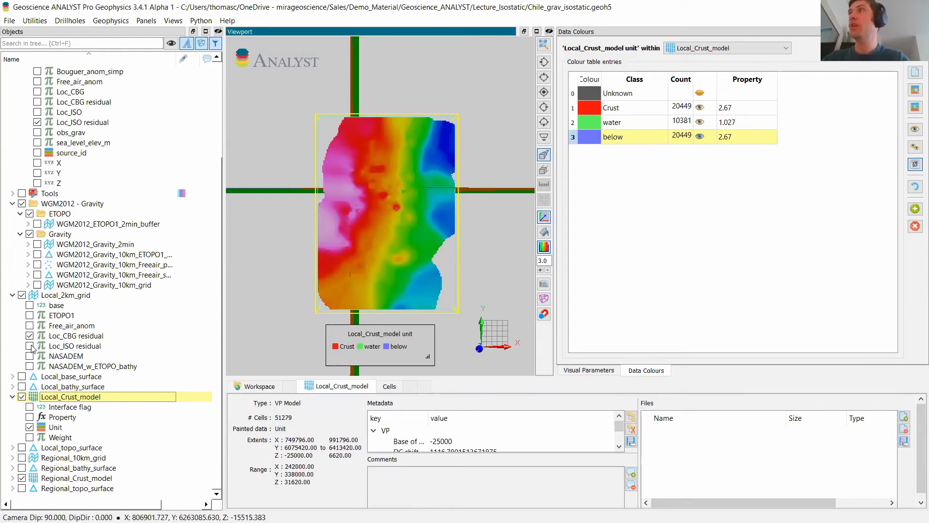
pyautogui.click(30, 346)
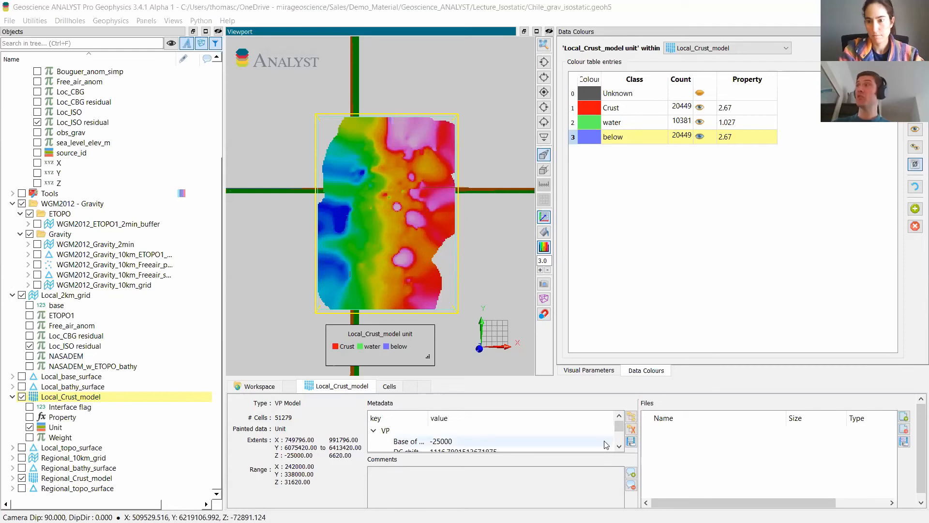
# Examine the attached files and data details of the WGM2012 - Gravity group, its ETOPO folder and the WGM2012_ETOPO1_2min_buffer grid.
pyautogui.click(73, 203)
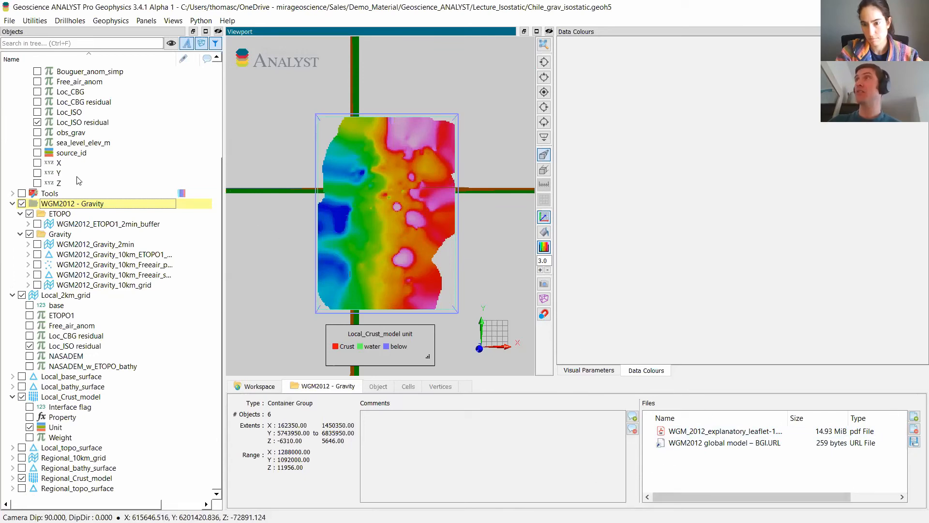
pyautogui.click(65, 224)
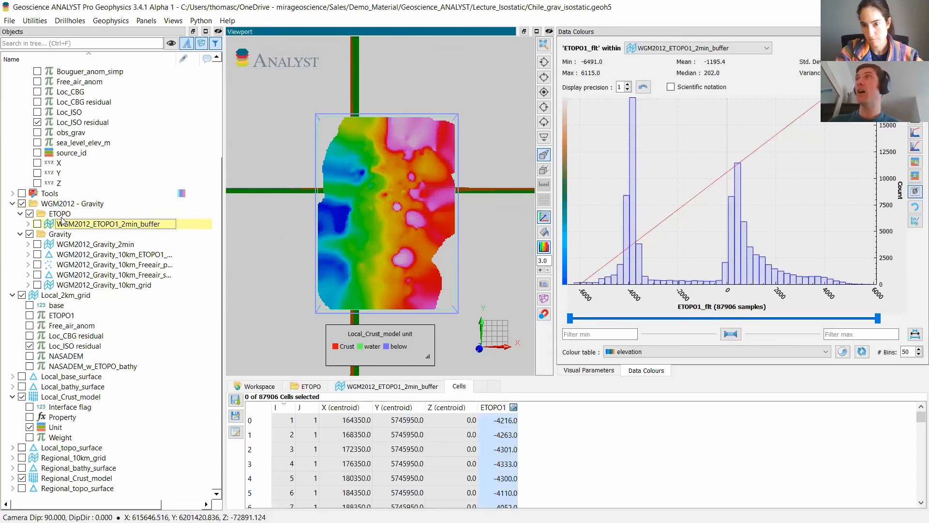
pyautogui.click(61, 214)
pyautogui.click(63, 204)
pyautogui.click(63, 213)
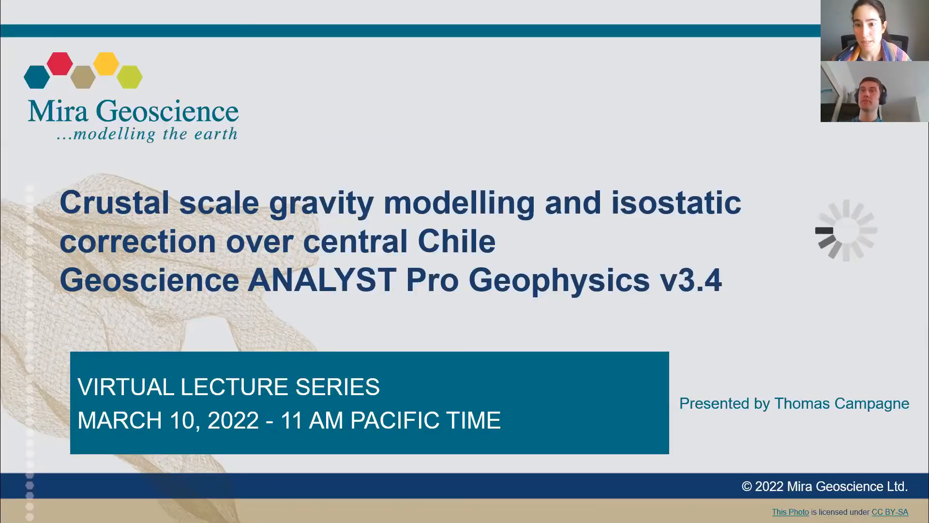
pyautogui.press('Right')
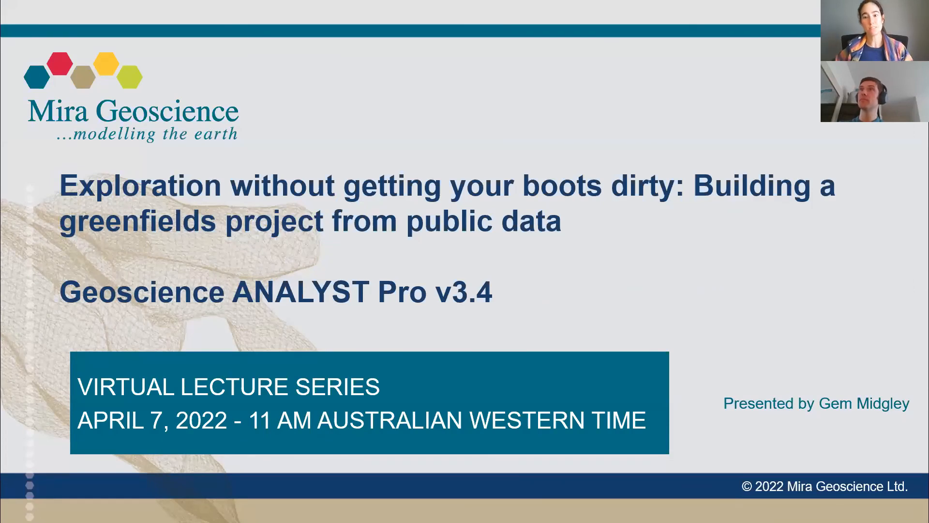